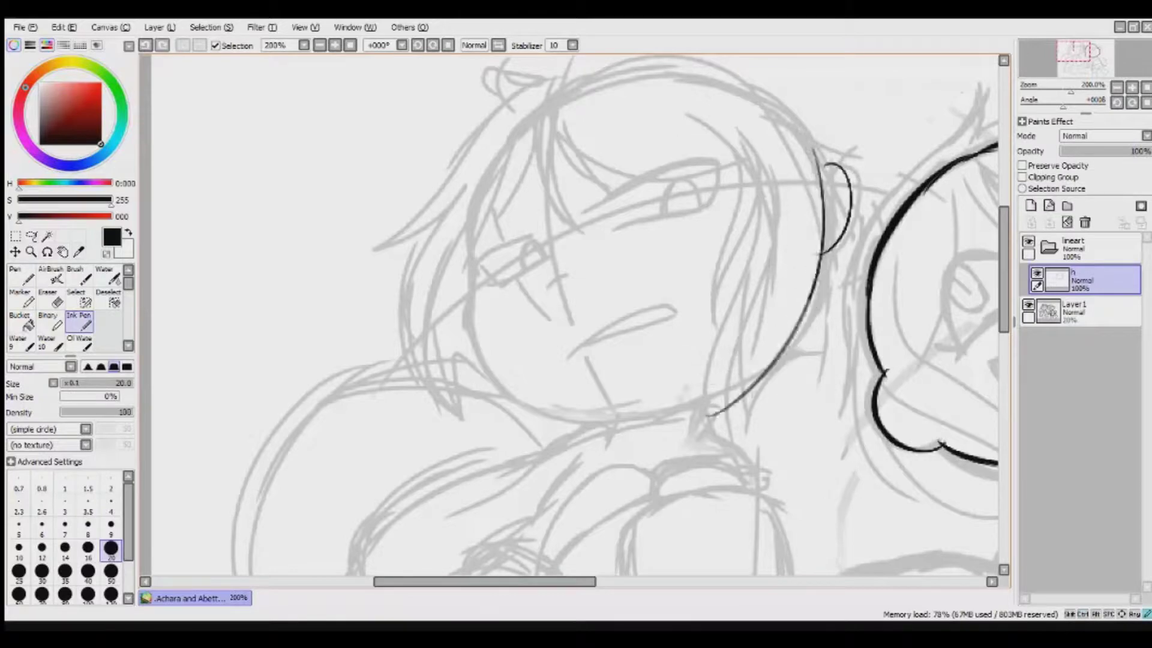
Ink the left character's head outline over the sketch and clean up where it crosses the ear.
{"action": "left_click_drag", "start_coordinate": [510, 127], "coordinate": [804, 130]}
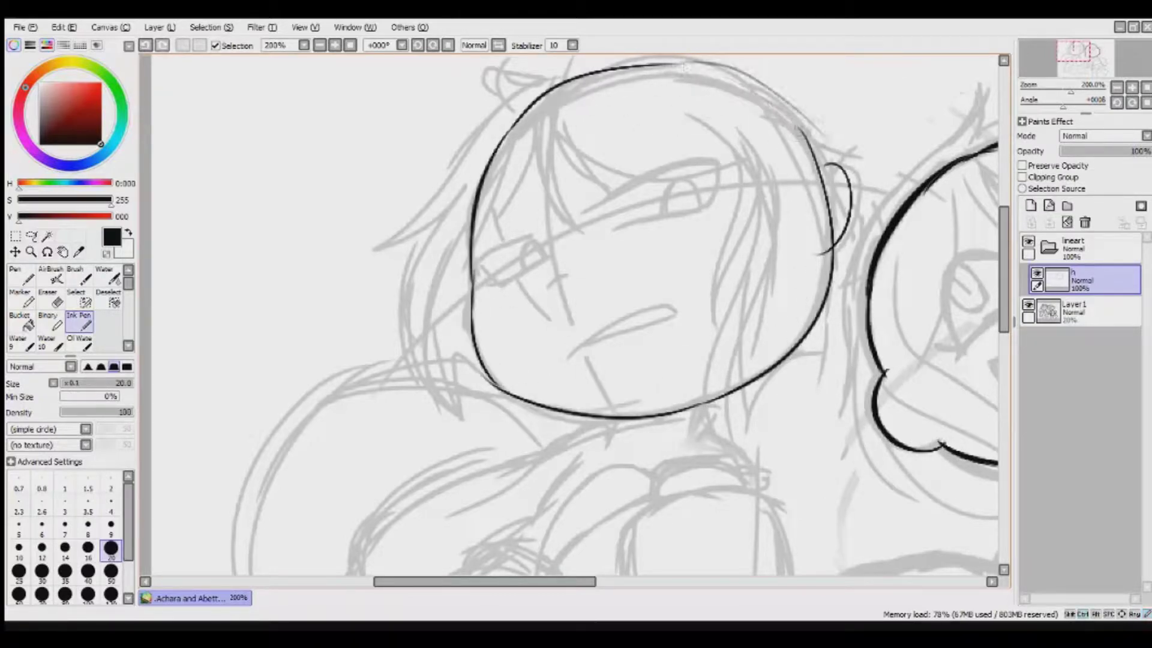
{"action": "key", "text": "e"}
{"action": "key", "text": "n"}
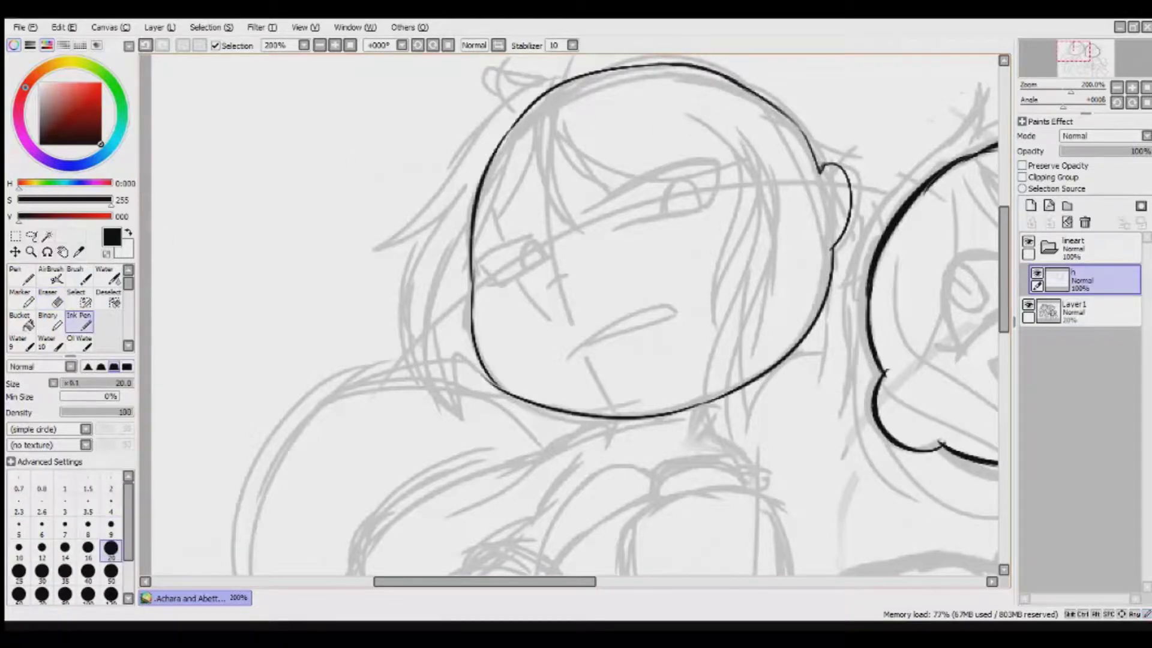
Add a layer named h2 above layer h and ink the right character's fringe strands and long side lock.
{"action": "scroll", "coordinate": [569, 312], "scroll_direction": "right", "scroll_amount": 5}
{"action": "left_click", "coordinate": [1031, 205]}
{"action": "scroll", "coordinate": [564, 506], "scroll_direction": "right", "scroll_amount": 3}
{"action": "mouse_move", "coordinate": [544, 176]}
{"action": "left_mouse_down"}
{"action": "mouse_move", "coordinate": [725, 279]}
{"action": "mouse_move", "coordinate": [742, 203]}
{"action": "left_mouse_up"}
{"action": "left_click_drag", "start_coordinate": [557, 199], "coordinate": [562, 322]}
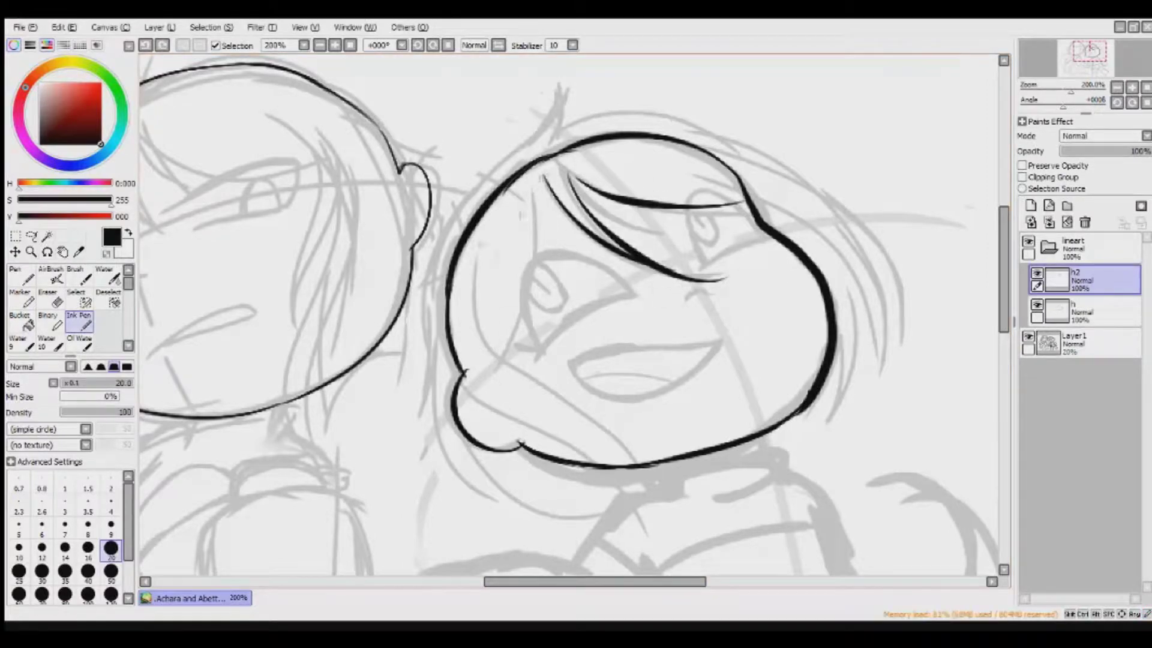
{"action": "scroll", "coordinate": [495, 287], "scroll_direction": "down", "scroll_amount": 3}
{"action": "left_click_drag", "start_coordinate": [484, 170], "coordinate": [654, 423]}
{"action": "left_click_drag", "start_coordinate": [475, 176], "coordinate": [645, 438]}
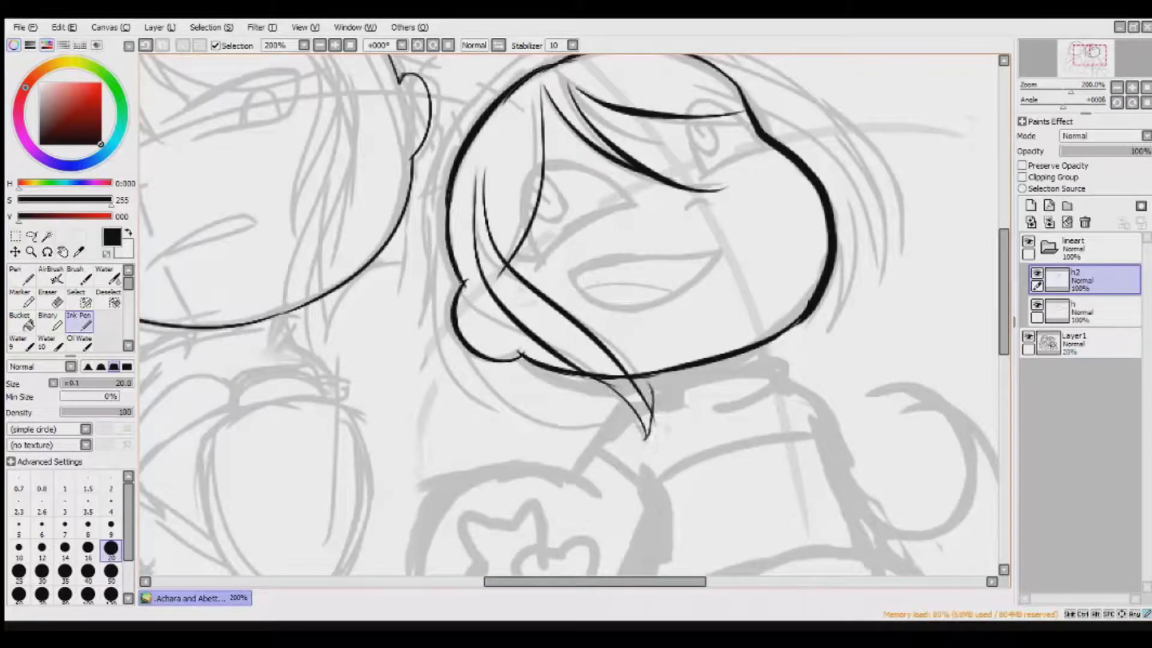
Ink the right character's outer hair contour, including the tuft on the crown and the tips beside the cheek.
{"action": "scroll", "coordinate": [484, 294], "scroll_direction": "up", "scroll_amount": 5}
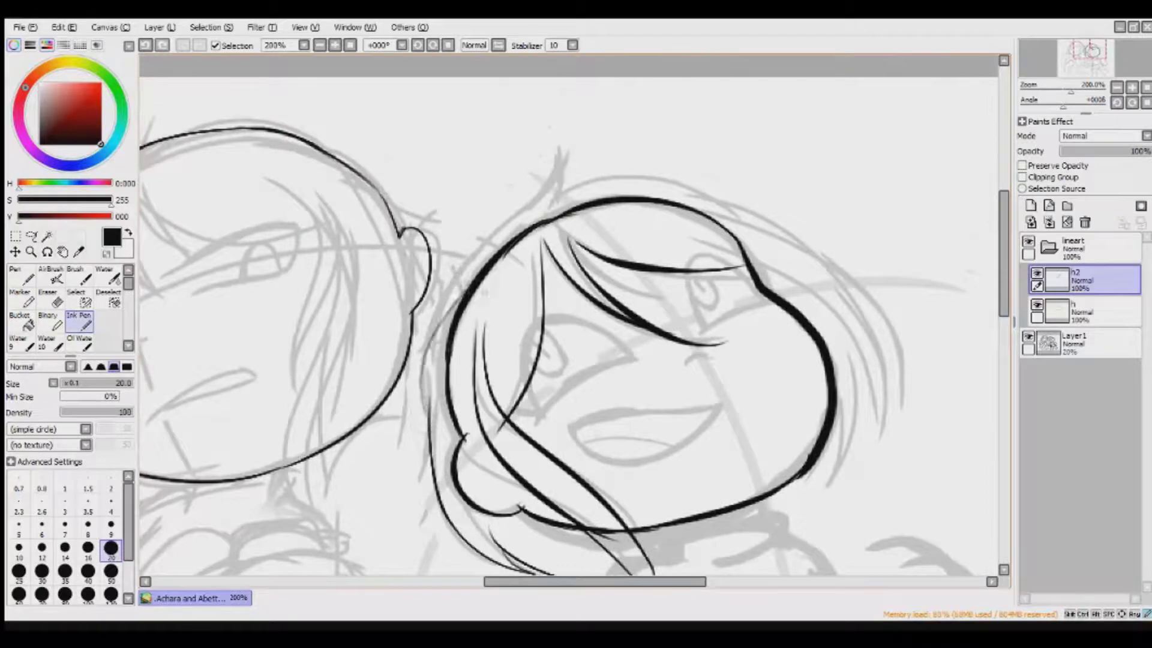
{"action": "key", "text": "ctrl+z"}
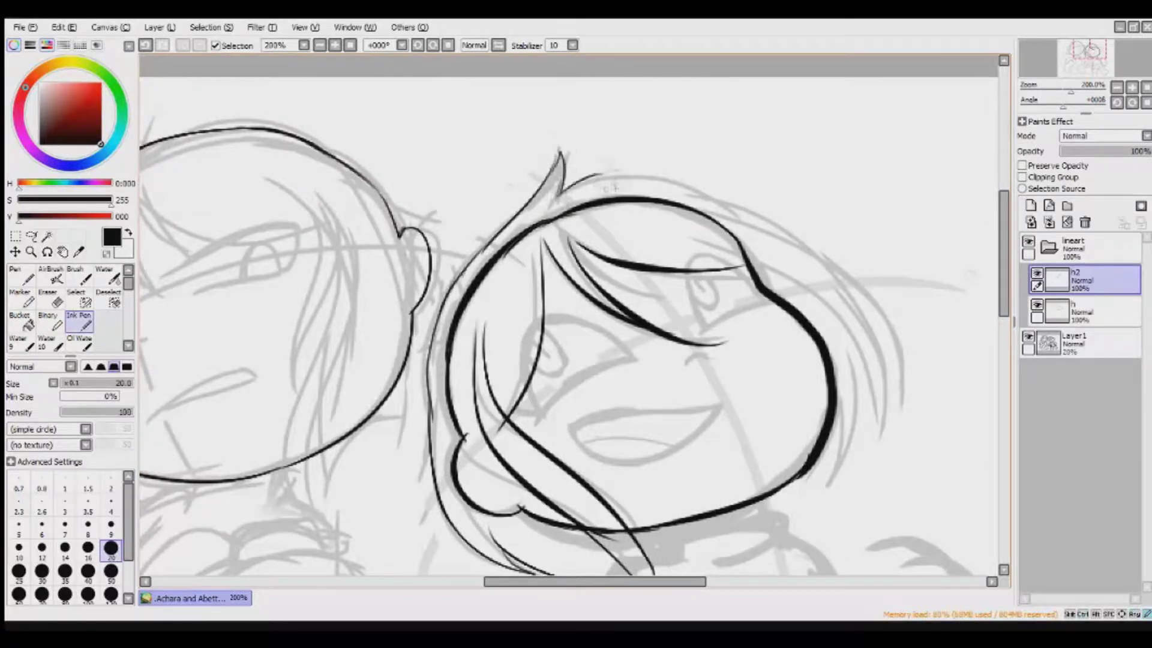
{"action": "left_click_drag", "start_coordinate": [753, 234], "coordinate": [807, 489]}
{"action": "scroll", "coordinate": [569, 315], "scroll_direction": "down", "scroll_amount": 3}
{"action": "left_click_drag", "start_coordinate": [858, 414], "coordinate": [804, 513]}
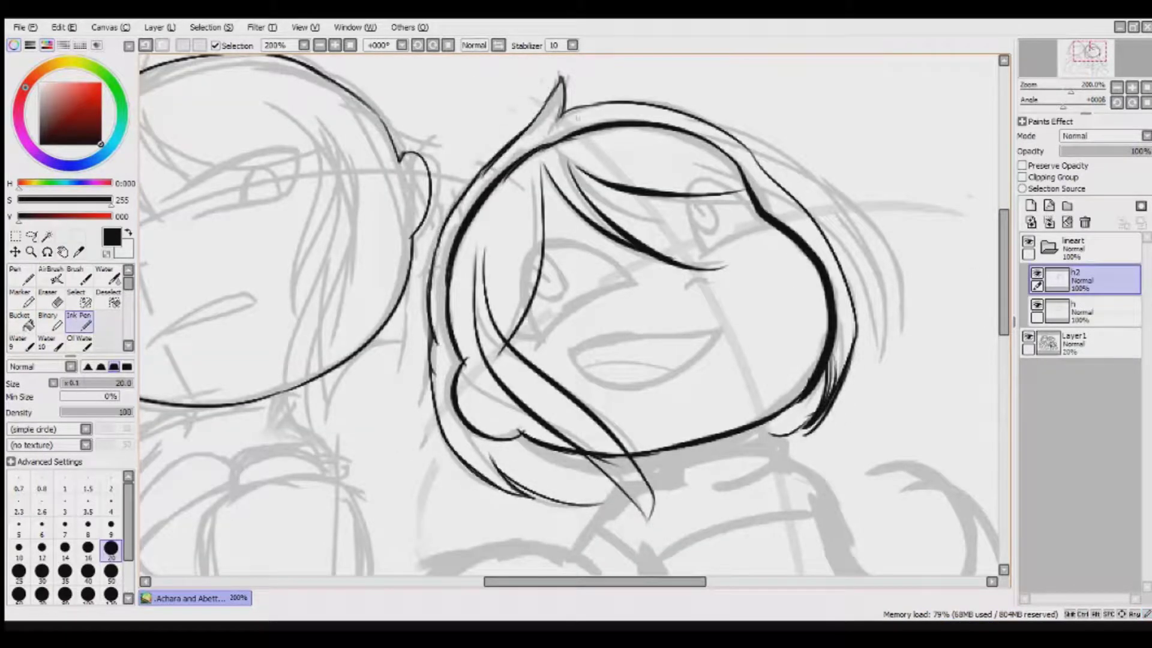
{"action": "left_click_drag", "start_coordinate": [739, 151], "coordinate": [637, 103]}
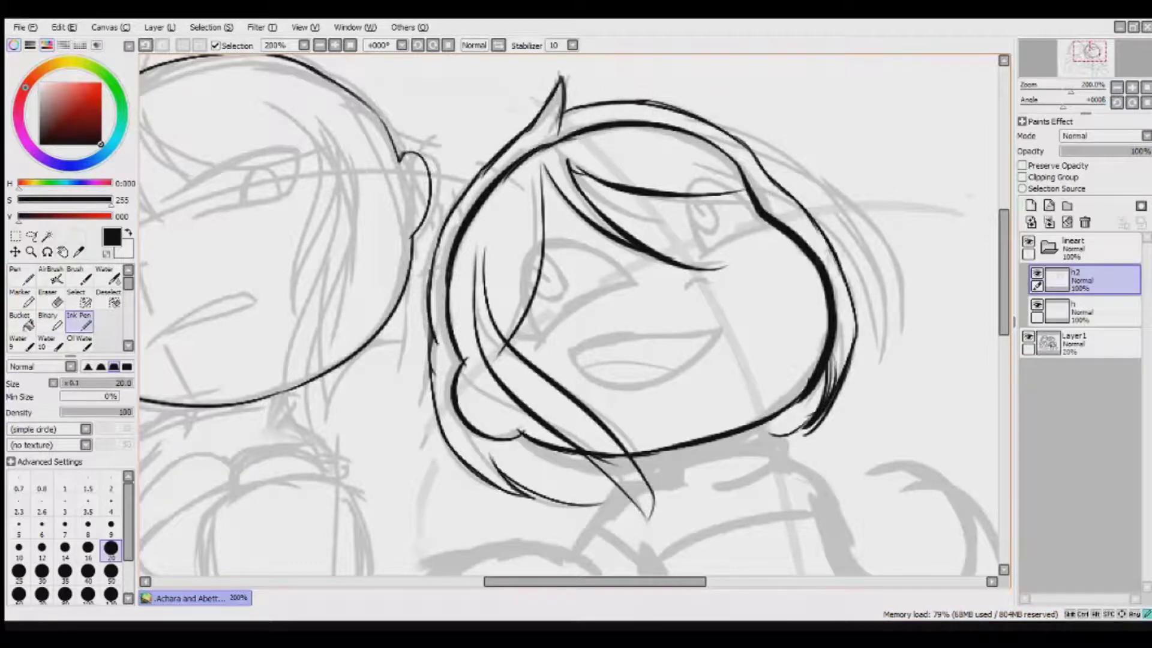
Undo the latest hair strokes and erase stray line ends around the right character's hair tips.
{"action": "key", "text": "ctrl+z"}
{"action": "key", "text": "ctrl+z"}
{"action": "key", "text": "ctrl+z"}
{"action": "key", "text": "ctrl+z"}
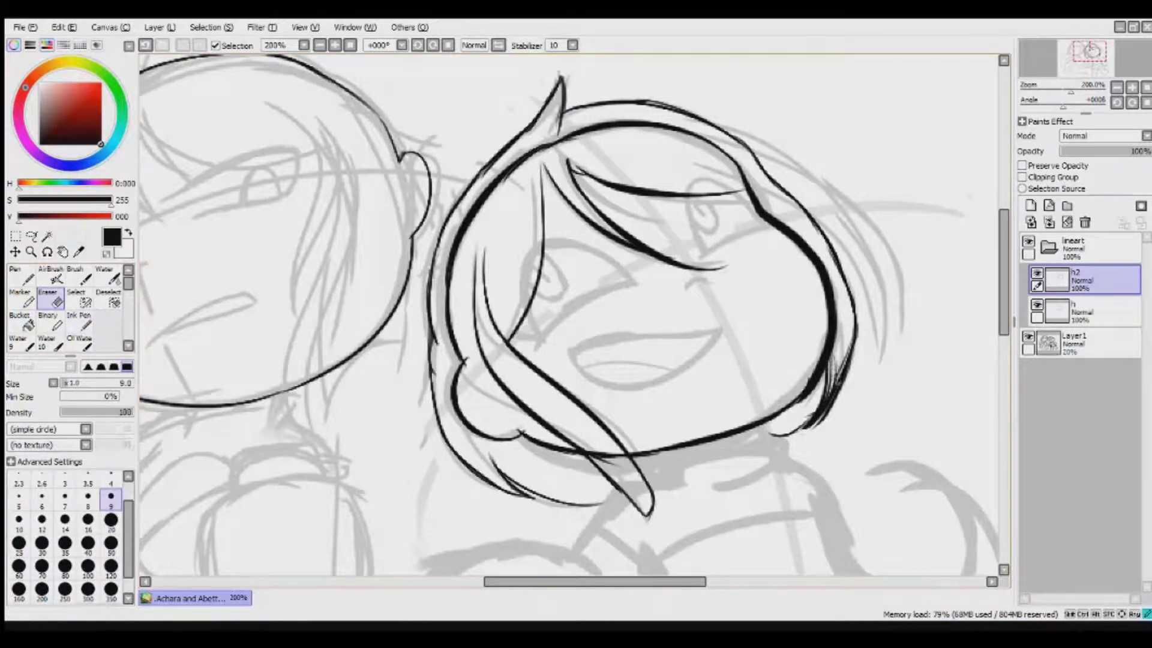
{"action": "left_click_drag", "start_coordinate": [420, 360], "coordinate": [786, 474]}
Ink the left character's swept fringe and the long hair locks on the ear side of the face.
{"action": "left_click_drag", "start_coordinate": [462, 201], "coordinate": [443, 175]}
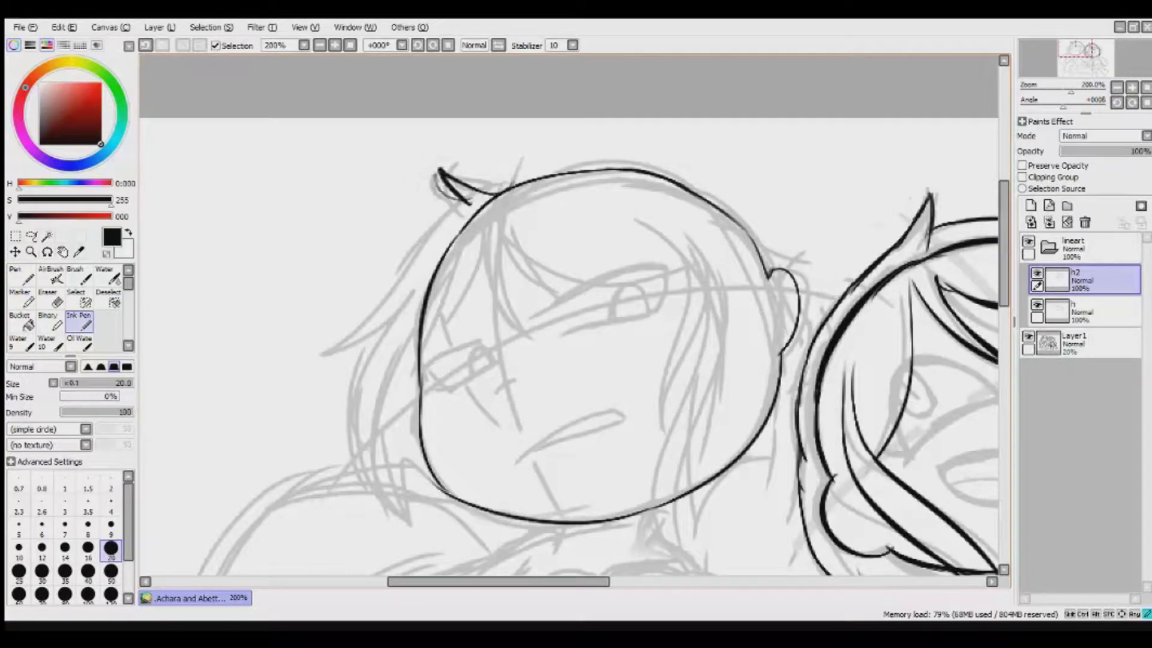
{"action": "key", "text": "ctrl+z"}
{"action": "left_click_drag", "start_coordinate": [655, 240], "coordinate": [696, 420]}
{"action": "left_click_drag", "start_coordinate": [732, 324], "coordinate": [666, 519]}
{"action": "left_click_drag", "start_coordinate": [522, 264], "coordinate": [681, 297]}
{"action": "key", "text": "ctrl+z"}
{"action": "left_click_drag", "start_coordinate": [576, 282], "coordinate": [660, 291]}
{"action": "left_click_drag", "start_coordinate": [603, 240], "coordinate": [696, 324]}
Ink the left character's short fringe strands, the far-side locks with the outward flick, and the crown tuft.
{"action": "mouse_move", "coordinate": [516, 246]}
{"action": "left_mouse_down"}
{"action": "mouse_move", "coordinate": [498, 330]}
{"action": "mouse_move", "coordinate": [552, 351]}
{"action": "left_mouse_up"}
{"action": "left_click_drag", "start_coordinate": [504, 252], "coordinate": [426, 384]}
{"action": "left_click_drag", "start_coordinate": [414, 456], "coordinate": [405, 525]}
{"action": "left_click_drag", "start_coordinate": [420, 306], "coordinate": [405, 525]}
{"action": "left_click_drag", "start_coordinate": [408, 327], "coordinate": [387, 504]}
{"action": "key", "text": "ctrl+z"}
{"action": "left_click_drag", "start_coordinate": [423, 228], "coordinate": [328, 347]}
{"action": "left_click_drag", "start_coordinate": [450, 213], "coordinate": [504, 183]}
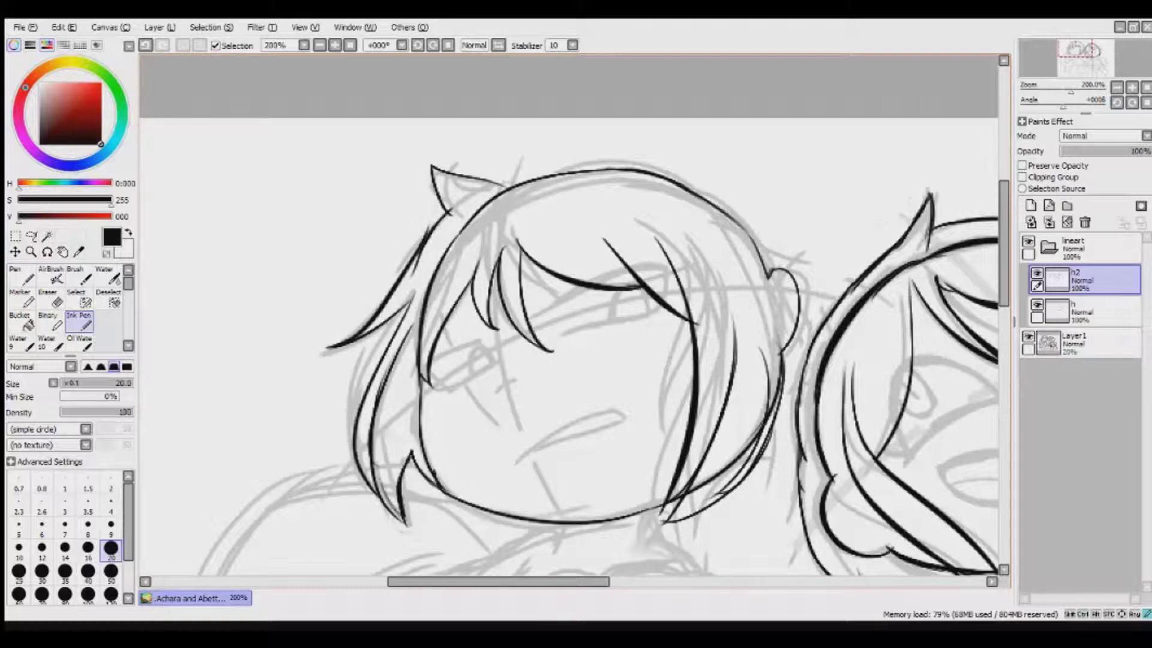
{"action": "left_click_drag", "start_coordinate": [447, 495], "coordinate": [429, 381]}
Check the hair lineart with the sketch layer hidden and add a layer named b below layer h.
{"action": "mouse_move", "coordinate": [782, 457]}
{"action": "left_mouse_down"}
{"action": "mouse_move", "coordinate": [603, 457]}
{"action": "mouse_move", "coordinate": [618, 457]}
{"action": "left_mouse_up"}
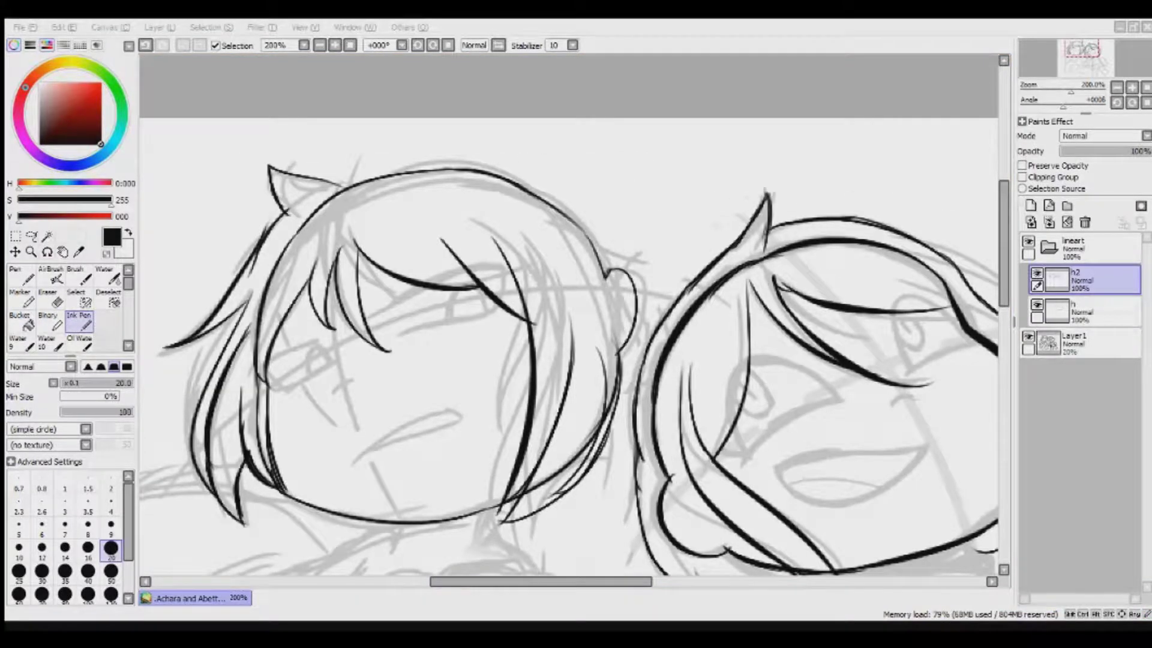
{"action": "scroll", "coordinate": [1008, 324], "scroll_direction": "down", "scroll_amount": 3}
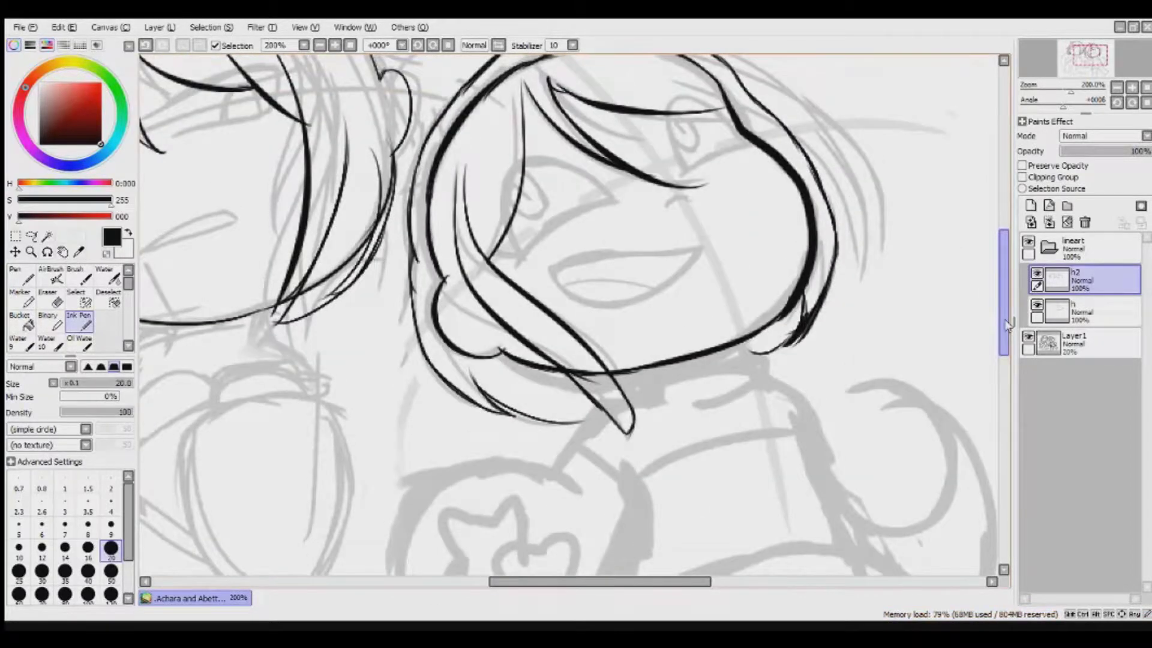
{"action": "left_click", "coordinate": [1028, 337]}
{"action": "scroll", "coordinate": [1008, 324], "scroll_direction": "up", "scroll_amount": 3}
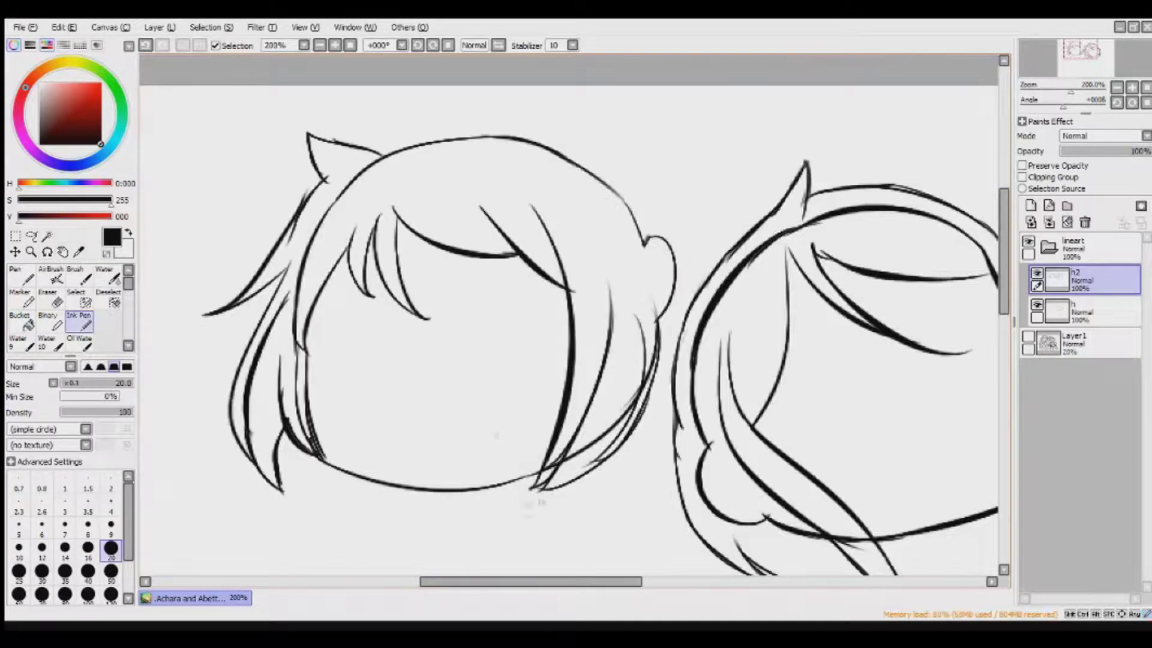
{"action": "left_click", "coordinate": [1030, 205]}
{"action": "left_click", "coordinate": [1028, 337]}
{"action": "scroll", "coordinate": [570, 312], "scroll_direction": "down", "scroll_amount": 5}
Ink the right character's neck and folded collar on layer b, redrawing strokes that miss the sketch.
{"action": "left_click_drag", "start_coordinate": [504, 222], "coordinate": [507, 249]}
{"action": "key", "text": "ctrl+z"}
{"action": "left_click_drag", "start_coordinate": [528, 279], "coordinate": [642, 329]}
{"action": "key", "text": "ctrl+z"}
{"action": "left_click_drag", "start_coordinate": [504, 223], "coordinate": [420, 262]}
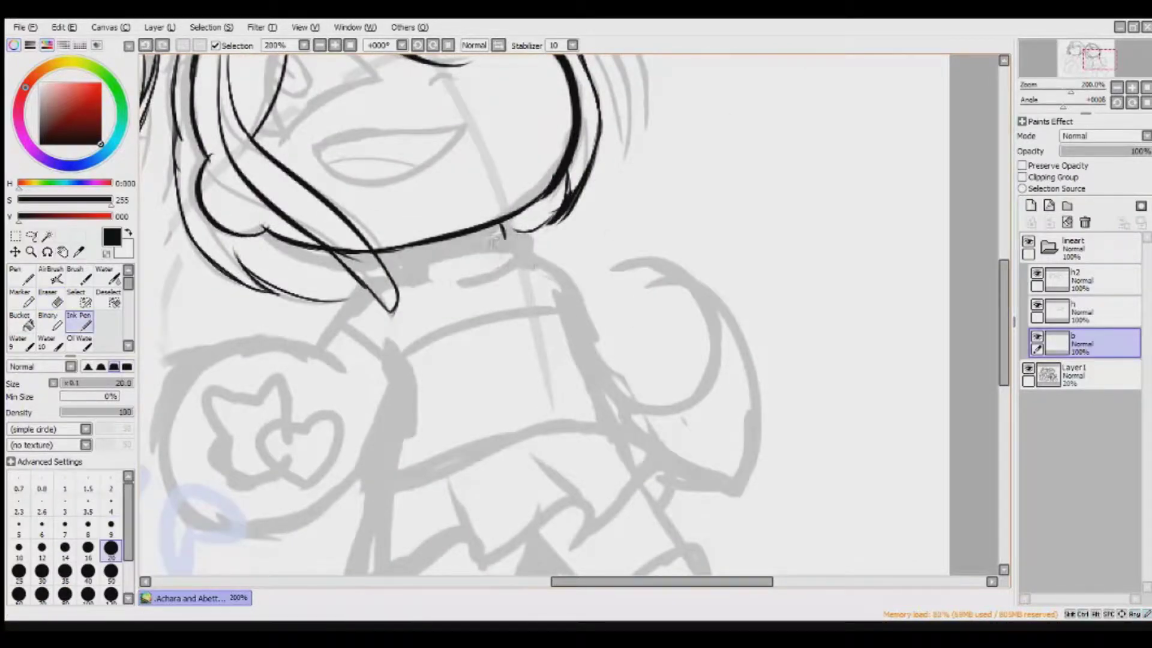
{"action": "key", "text": "ctrl+z"}
{"action": "left_click_drag", "start_coordinate": [414, 264], "coordinate": [497, 286]}
{"action": "key", "text": "ctrl+z"}
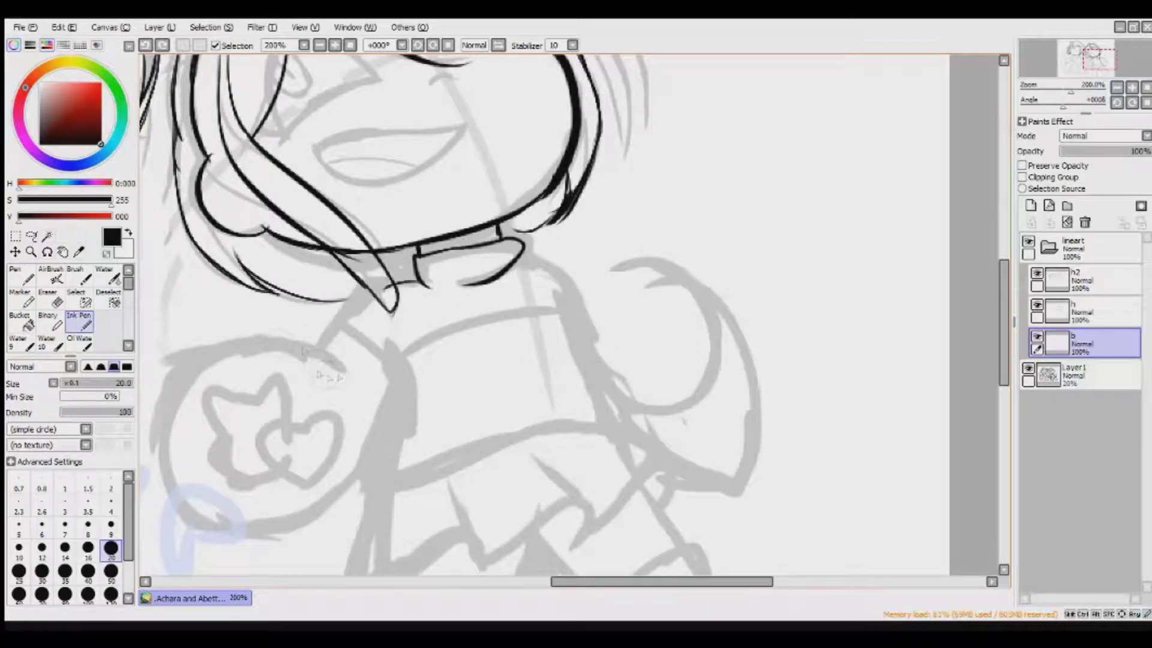
Ink the large round shape at the end of the right character's arm and the torso outline down to the waist.
{"action": "left_click_drag", "start_coordinate": [339, 366], "coordinate": [294, 524]}
{"action": "key", "text": "ctrl+z"}
{"action": "key", "text": "ctrl+z"}
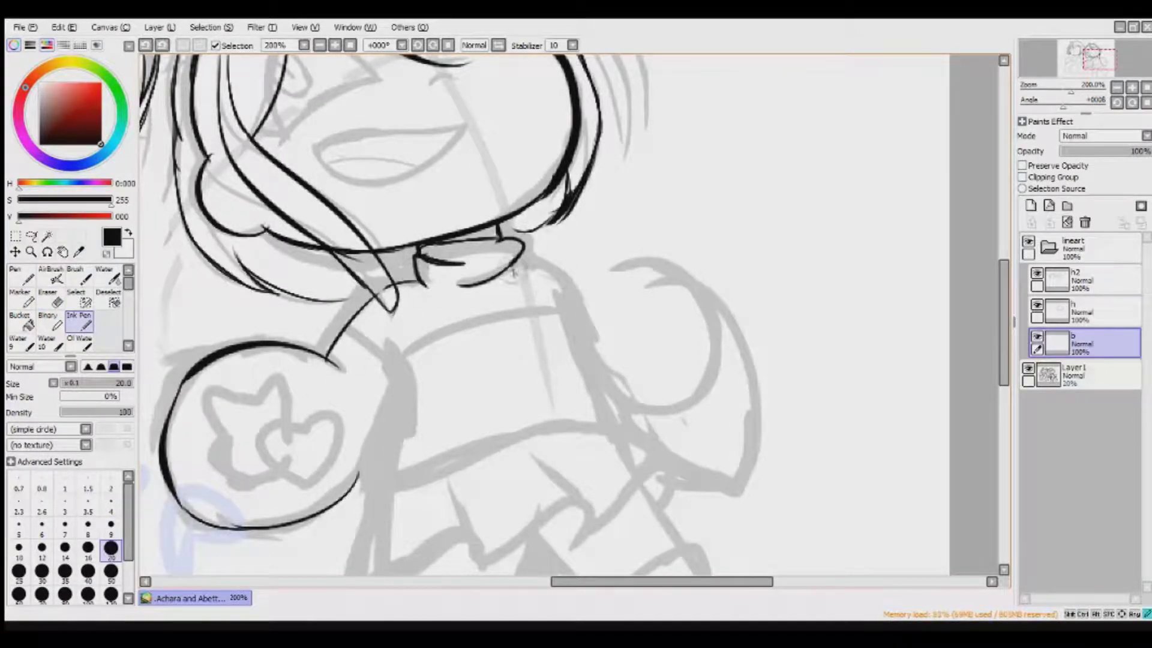
{"action": "left_click_drag", "start_coordinate": [519, 253], "coordinate": [619, 434]}
{"action": "mouse_move", "coordinate": [491, 440]}
{"action": "left_mouse_down"}
{"action": "mouse_move", "coordinate": [615, 433]}
{"action": "mouse_move", "coordinate": [401, 483]}
{"action": "left_mouse_up"}
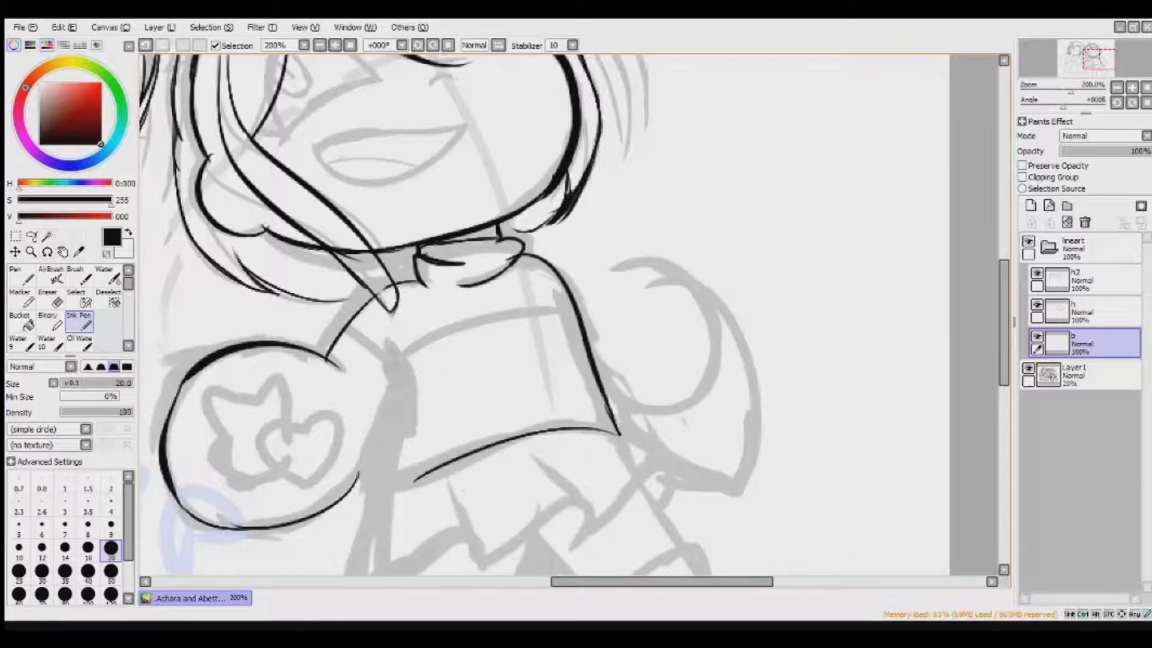
{"action": "left_click_drag", "start_coordinate": [387, 342], "coordinate": [402, 483]}
Ink the right character's chest band, wavy skirt, upper legs and raised boot.
{"action": "scroll", "coordinate": [540, 300], "scroll_direction": "down", "scroll_amount": 4}
{"action": "mouse_move", "coordinate": [401, 273]}
{"action": "left_mouse_down"}
{"action": "mouse_move", "coordinate": [392, 392]}
{"action": "mouse_move", "coordinate": [492, 366]}
{"action": "mouse_move", "coordinate": [588, 297]}
{"action": "left_mouse_up"}
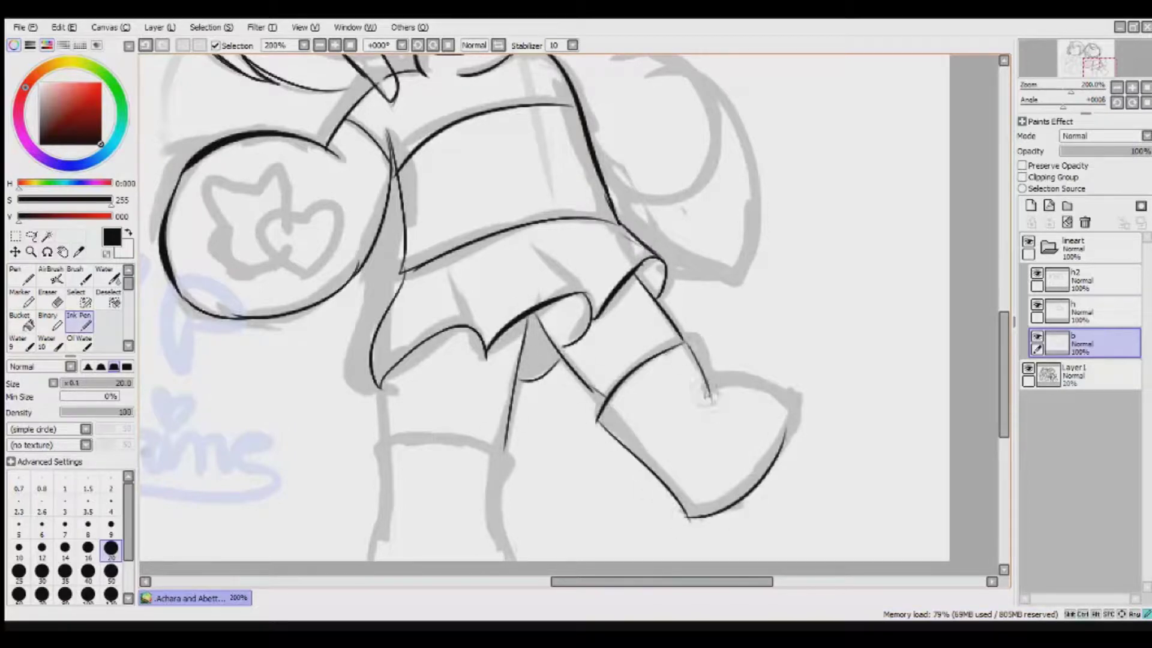
{"action": "key", "text": "ctrl+z"}
{"action": "mouse_move", "coordinate": [597, 420]}
{"action": "left_mouse_down"}
{"action": "mouse_move", "coordinate": [684, 513]}
{"action": "mouse_move", "coordinate": [786, 423]}
{"action": "left_mouse_up"}
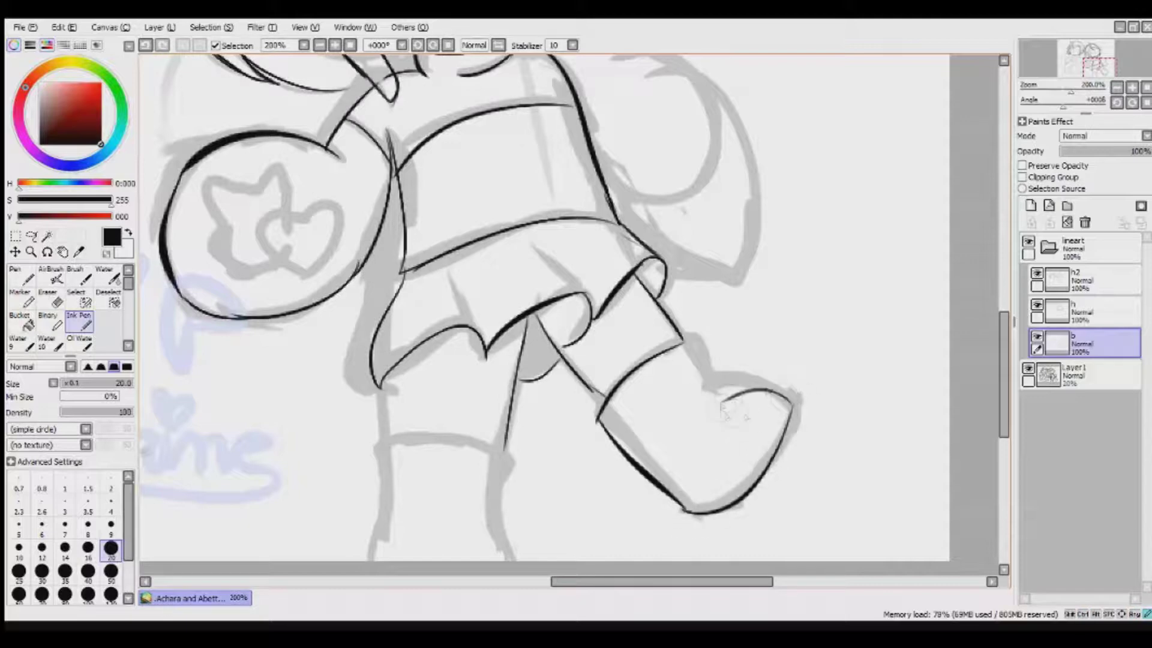
Ink the right character's standing leg and its boot down to the canvas edge.
{"action": "scroll", "coordinate": [570, 300], "scroll_direction": "left", "scroll_amount": 3}
{"action": "mouse_move", "coordinate": [501, 439]}
{"action": "left_mouse_down"}
{"action": "mouse_move", "coordinate": [639, 458]}
{"action": "mouse_move", "coordinate": [645, 561]}
{"action": "left_mouse_up"}
{"action": "left_click_drag", "start_coordinate": [506, 387], "coordinate": [500, 561]}
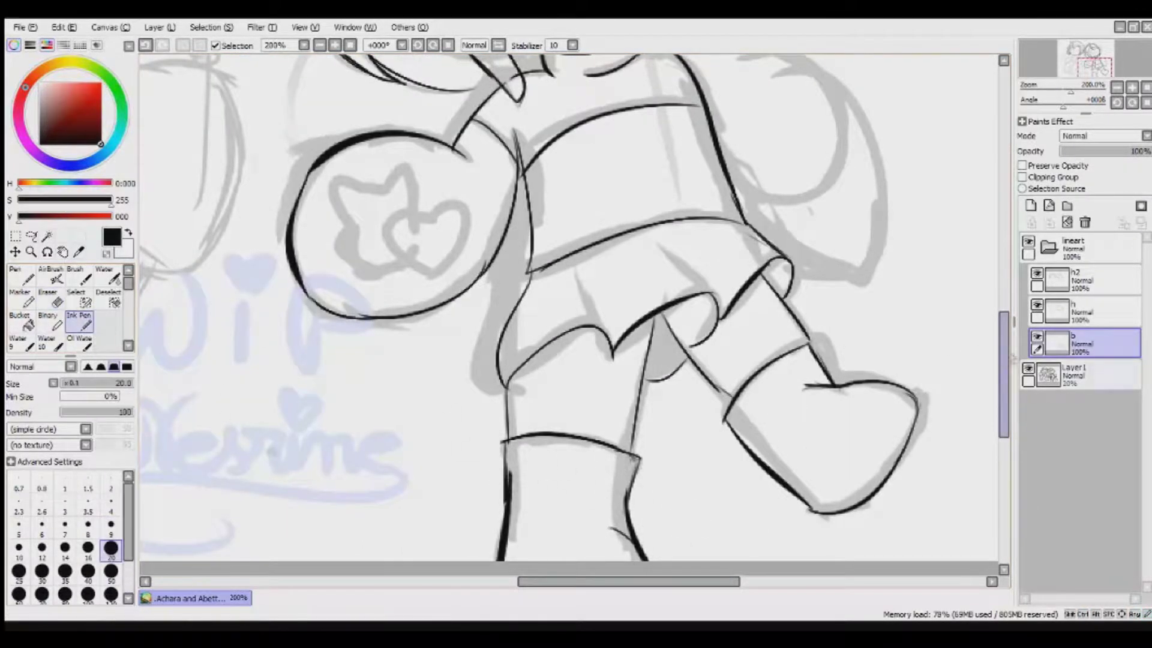
Ink the curved crescent shape beside the right character's torso and touch up the body lineart with the sketch hidden.
{"action": "scroll", "coordinate": [570, 312], "scroll_direction": "up", "scroll_amount": 3}
{"action": "left_click_drag", "start_coordinate": [767, 227], "coordinate": [732, 354]}
{"action": "left_click_drag", "start_coordinate": [771, 228], "coordinate": [780, 360]}
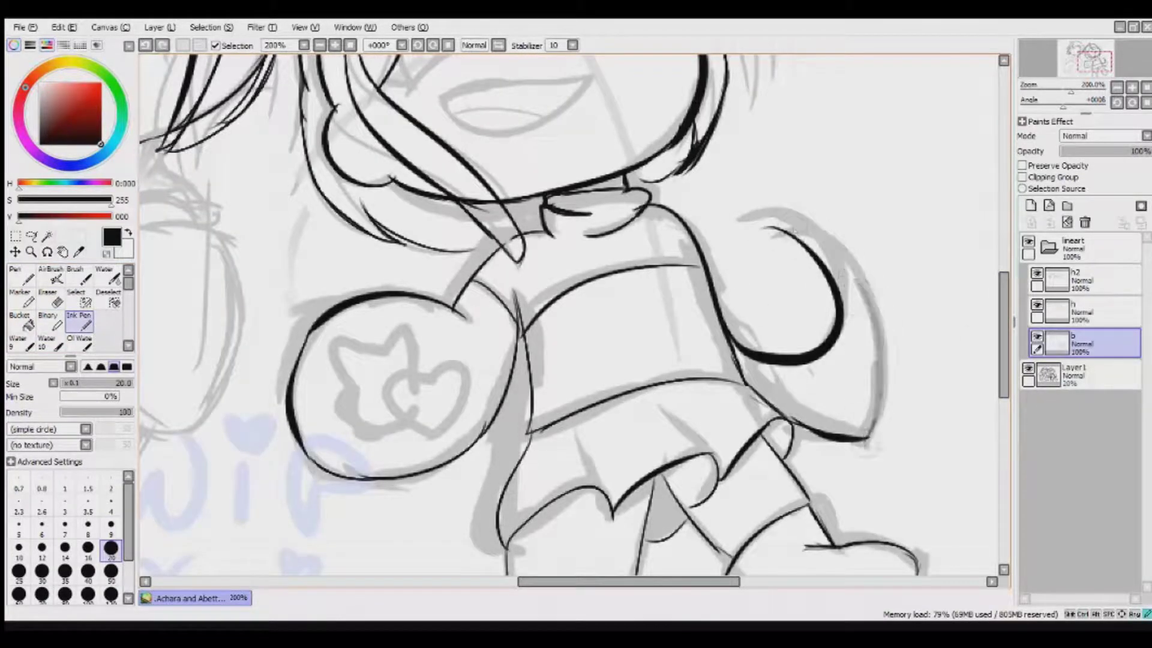
{"action": "left_click", "coordinate": [1028, 368]}
{"action": "scroll", "coordinate": [570, 312], "scroll_direction": "up", "scroll_amount": 2}
{"action": "left_click_drag", "start_coordinate": [640, 538], "coordinate": [684, 523]}
{"action": "left_click", "coordinate": [1027, 368]}
Ink the left character's neck and the large oval shape in front of the body.
{"action": "scroll", "coordinate": [570, 312], "scroll_direction": "down", "scroll_amount": 2}
{"action": "scroll", "coordinate": [570, 312], "scroll_direction": "down", "scroll_amount": 3}
{"action": "scroll", "coordinate": [570, 312], "scroll_direction": "up", "scroll_amount": 5}
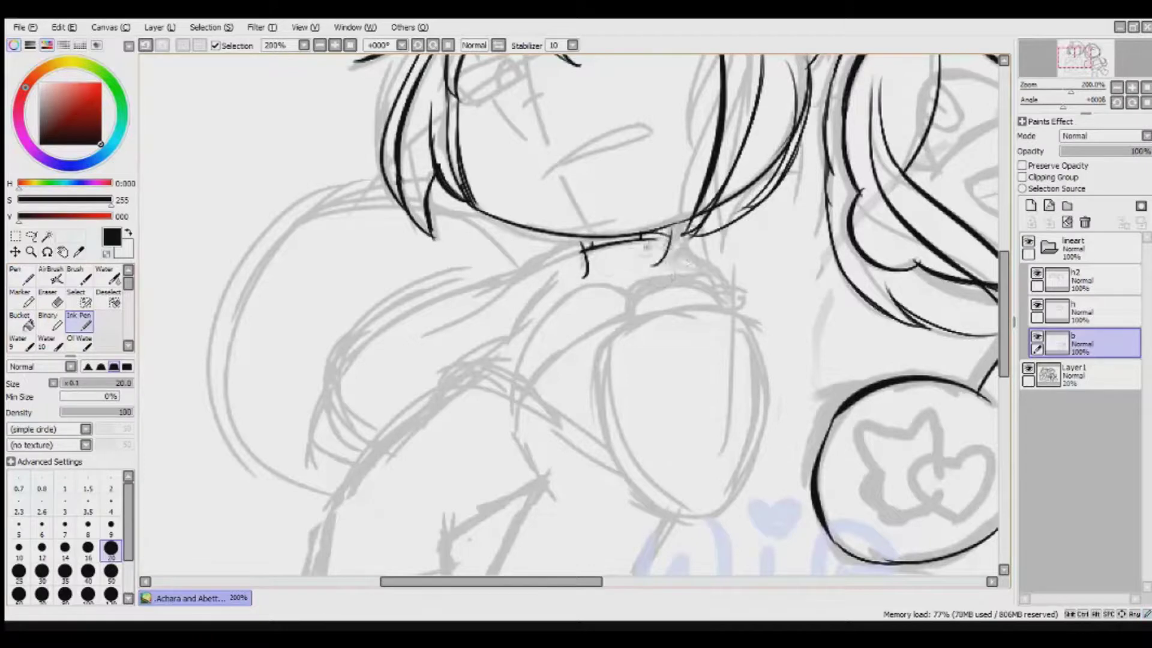
{"action": "key", "text": "ctrl+z"}
{"action": "left_click_drag", "start_coordinate": [753, 327], "coordinate": [607, 360]}
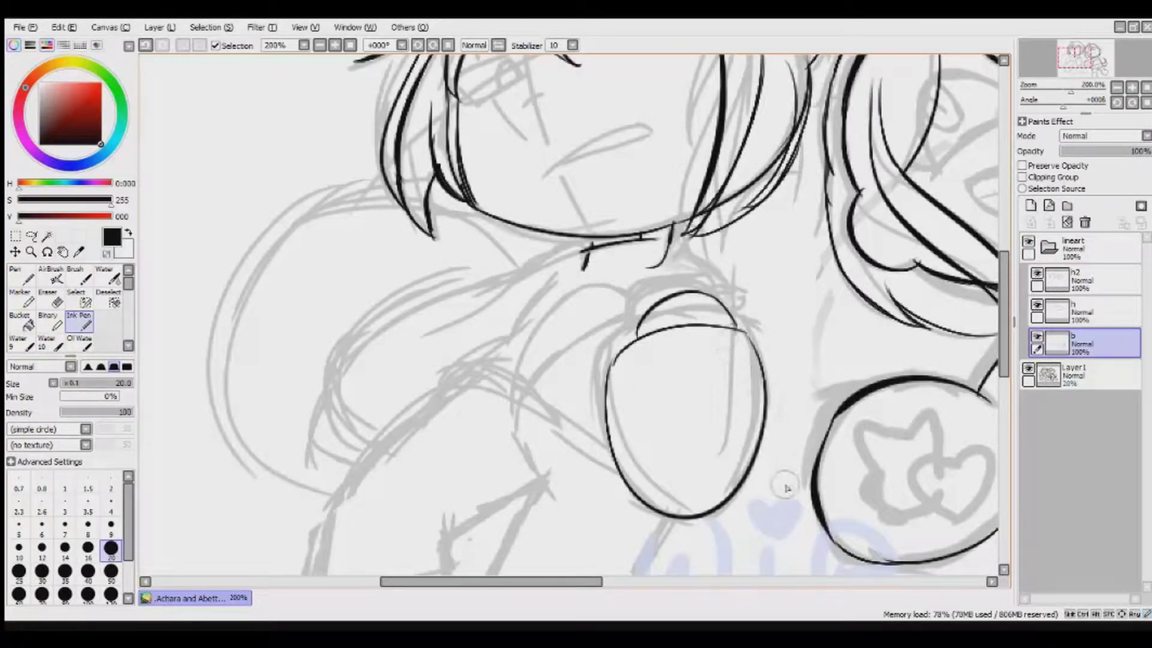
Ink the left character's bent arm and the body line running from the oval shape to the hip.
{"action": "left_click_drag", "start_coordinate": [504, 278], "coordinate": [345, 381]}
{"action": "scroll", "coordinate": [570, 312], "scroll_direction": "down", "scroll_amount": 3}
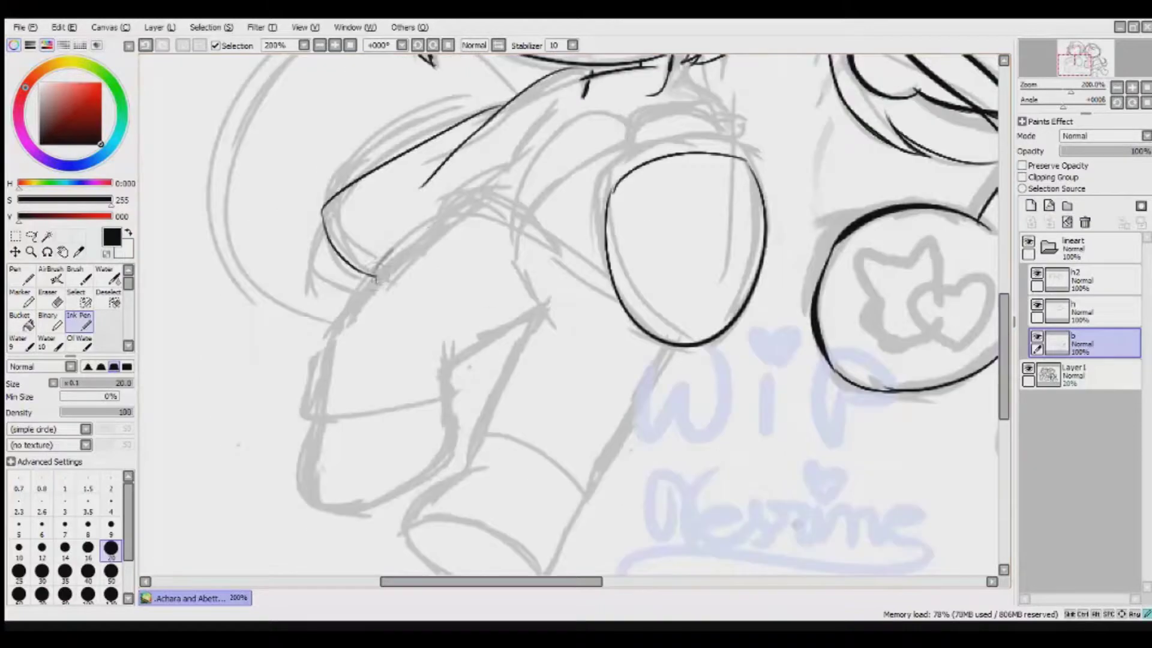
{"action": "scroll", "coordinate": [570, 312], "scroll_direction": "up", "scroll_amount": 1}
{"action": "left_click_drag", "start_coordinate": [617, 372], "coordinate": [447, 282]}
Ink the left character's two legs and boots, including the oval sole and the boot cuff line.
{"action": "scroll", "coordinate": [570, 312], "scroll_direction": "down", "scroll_amount": 2}
{"action": "scroll", "coordinate": [570, 312], "scroll_direction": "down", "scroll_amount": 2}
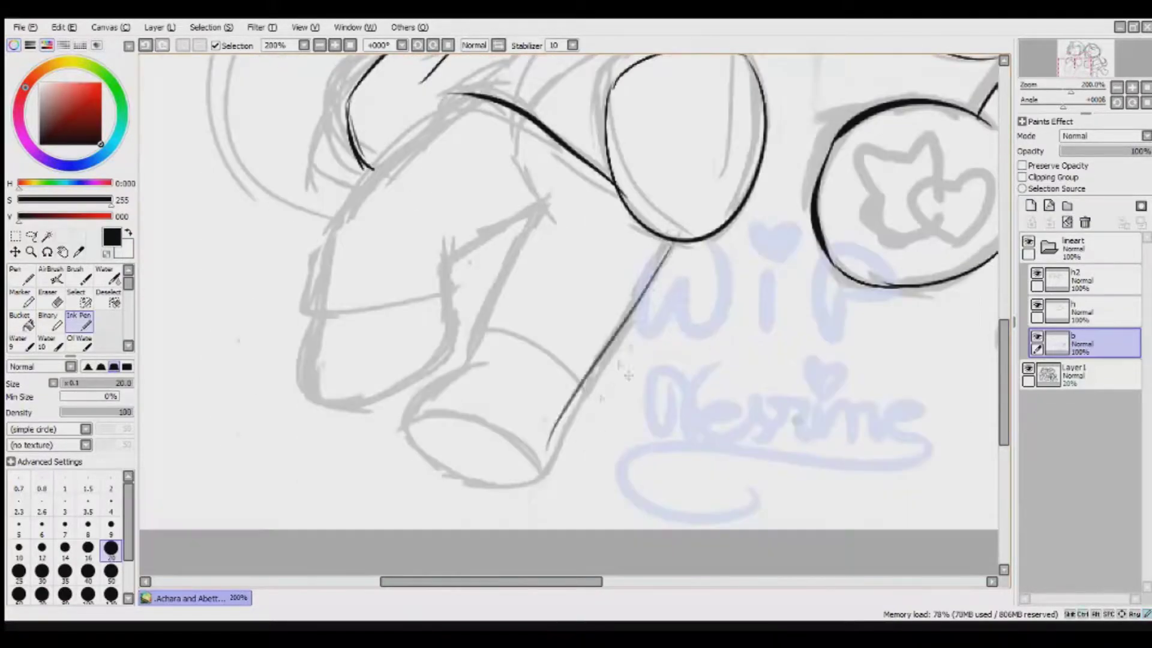
{"action": "mouse_move", "coordinate": [669, 242]}
{"action": "left_mouse_down"}
{"action": "mouse_move", "coordinate": [540, 480]}
{"action": "mouse_move", "coordinate": [420, 414]}
{"action": "mouse_move", "coordinate": [420, 462]}
{"action": "mouse_move", "coordinate": [542, 485]}
{"action": "left_mouse_up"}
{"action": "mouse_move", "coordinate": [468, 372]}
{"action": "left_mouse_down"}
{"action": "mouse_move", "coordinate": [540, 204]}
{"action": "mouse_move", "coordinate": [345, 408]}
{"action": "left_mouse_up"}
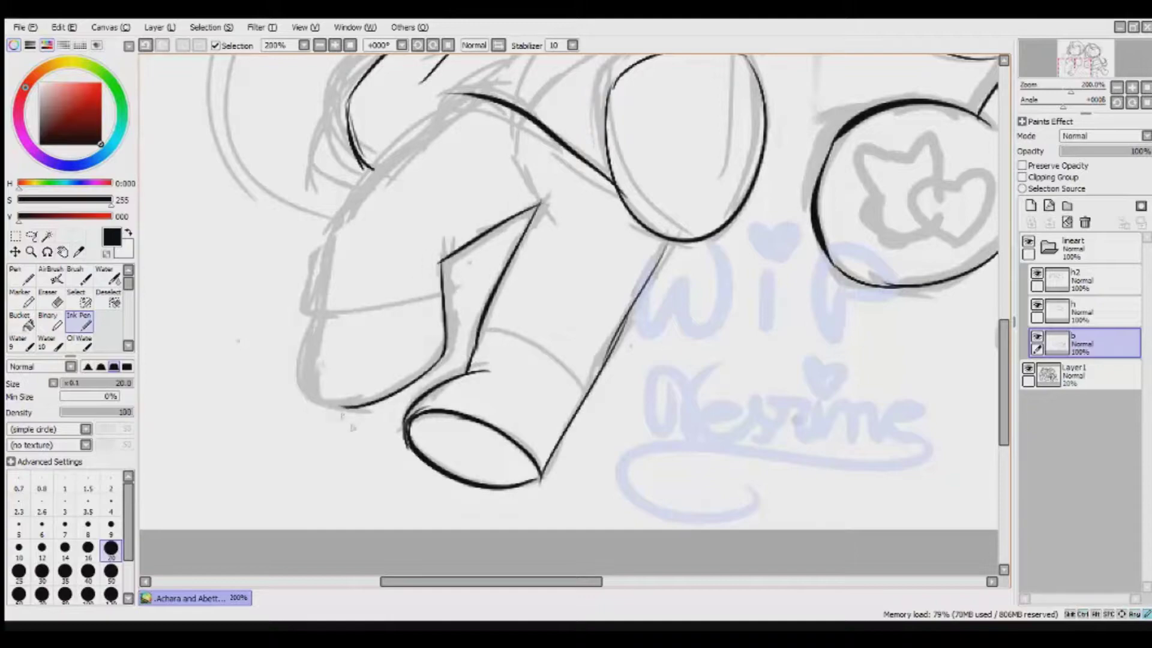
{"action": "scroll", "coordinate": [569, 312], "scroll_direction": "up", "scroll_amount": 3}
{"action": "scroll", "coordinate": [569, 312], "scroll_direction": "down", "scroll_amount": 3}
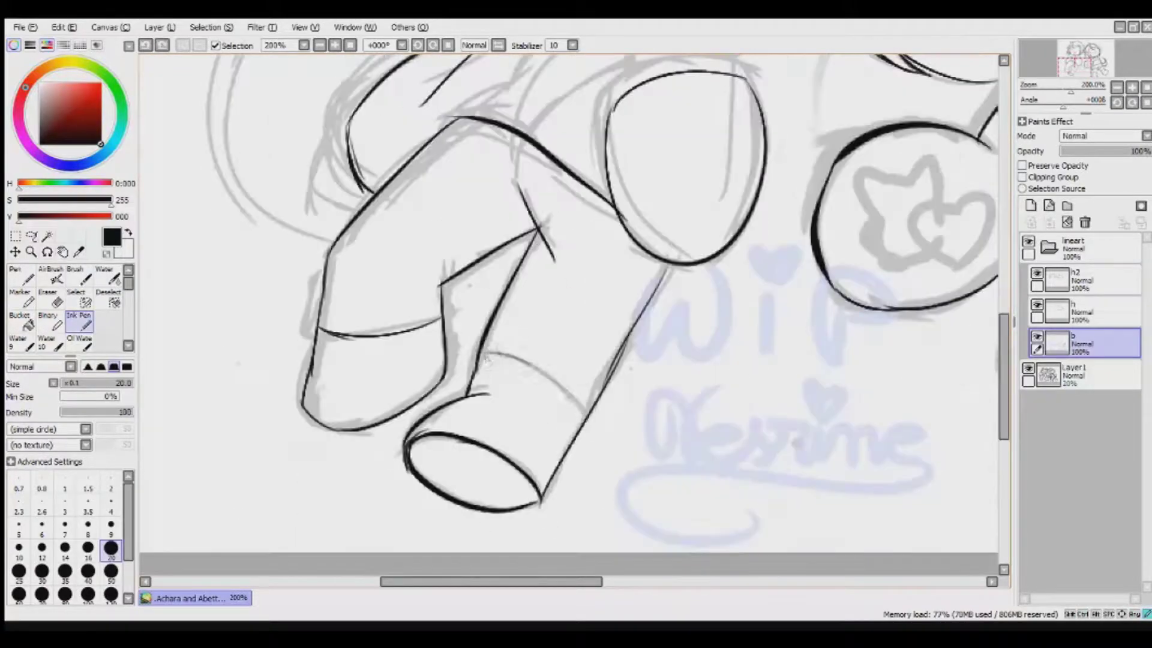
Ink the left character's inner sleeve line and rework the neckline under the chin.
{"action": "scroll", "coordinate": [789, 513], "scroll_direction": "up", "scroll_amount": 4}
{"action": "left_click_drag", "start_coordinate": [621, 346], "coordinate": [465, 430]}
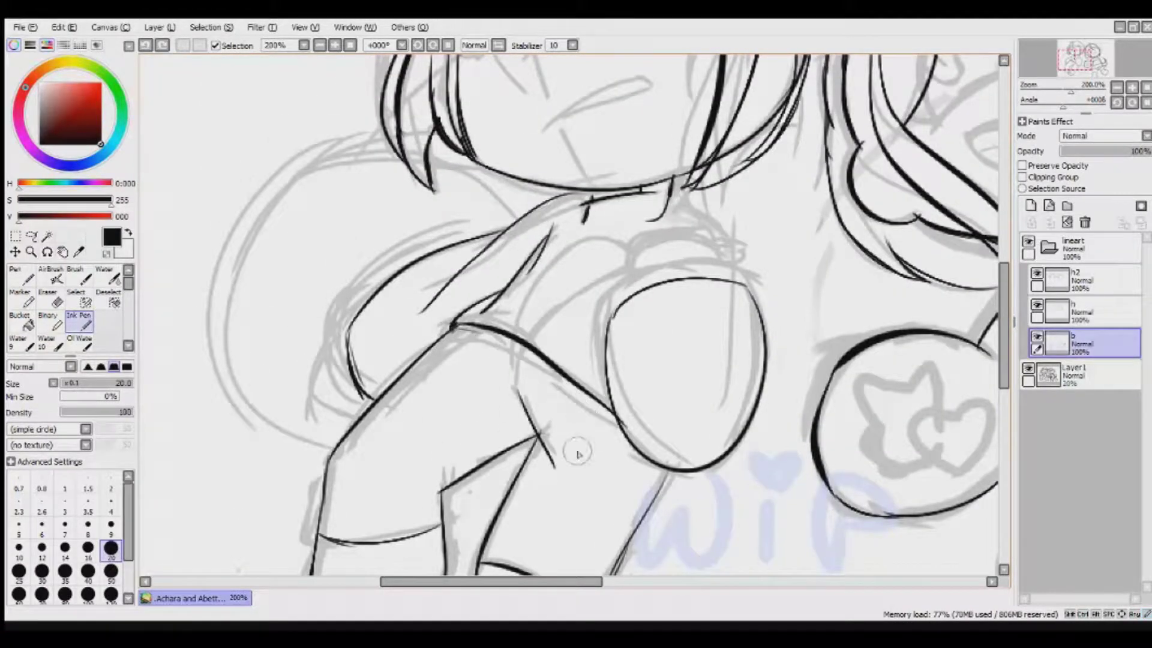
{"action": "key", "text": "ctrl+z"}
{"action": "scroll", "coordinate": [568, 312], "scroll_direction": "down", "scroll_amount": 3}
{"action": "scroll", "coordinate": [612, 300], "scroll_direction": "up", "scroll_amount": 4}
{"action": "mouse_move", "coordinate": [601, 279]}
{"action": "left_mouse_down"}
{"action": "mouse_move", "coordinate": [618, 325]}
{"action": "mouse_move", "coordinate": [732, 330]}
{"action": "left_mouse_up"}
{"action": "key", "text": "ctrl+z"}
{"action": "key", "text": "ctrl+z"}
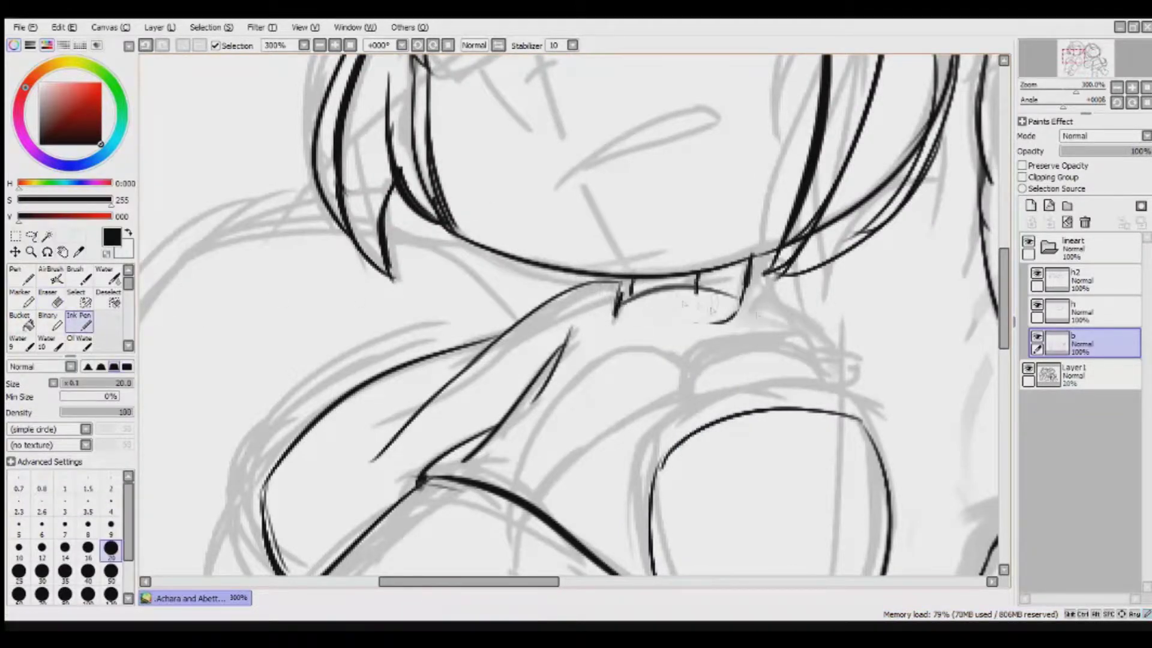
{"action": "key", "text": "ctrl+z"}
{"action": "key", "text": "ctrl+z"}
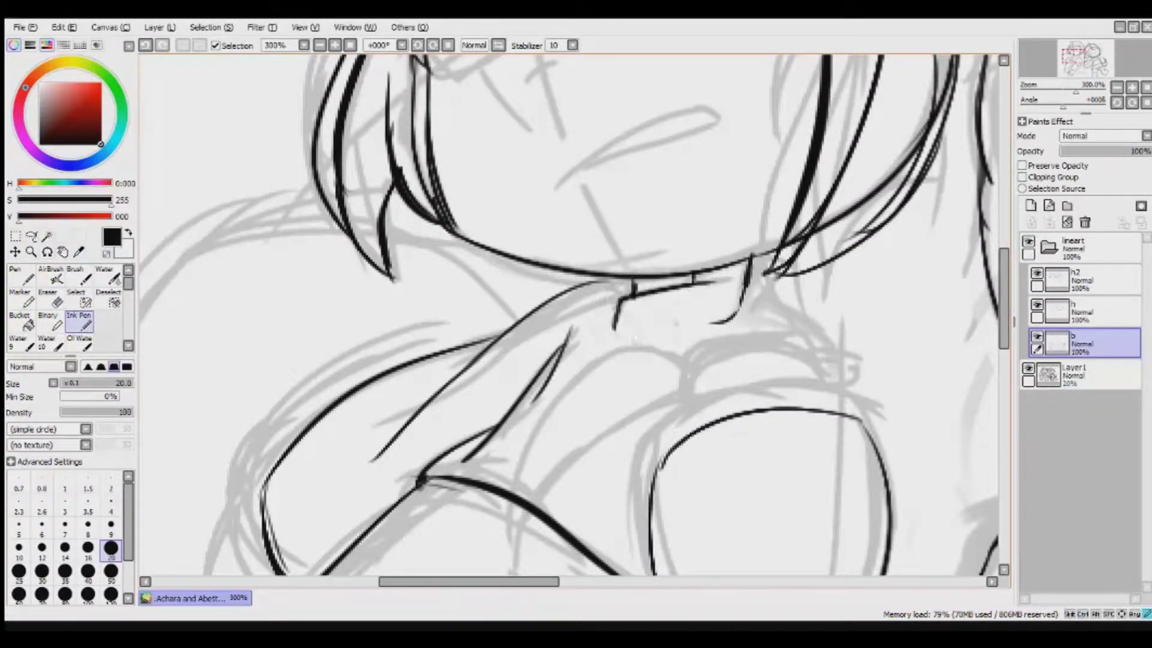
Hide the sketch layer and touch up the left character's body lineart around the oval shape and leg.
{"action": "scroll", "coordinate": [570, 312], "scroll_direction": "down", "scroll_amount": 3}
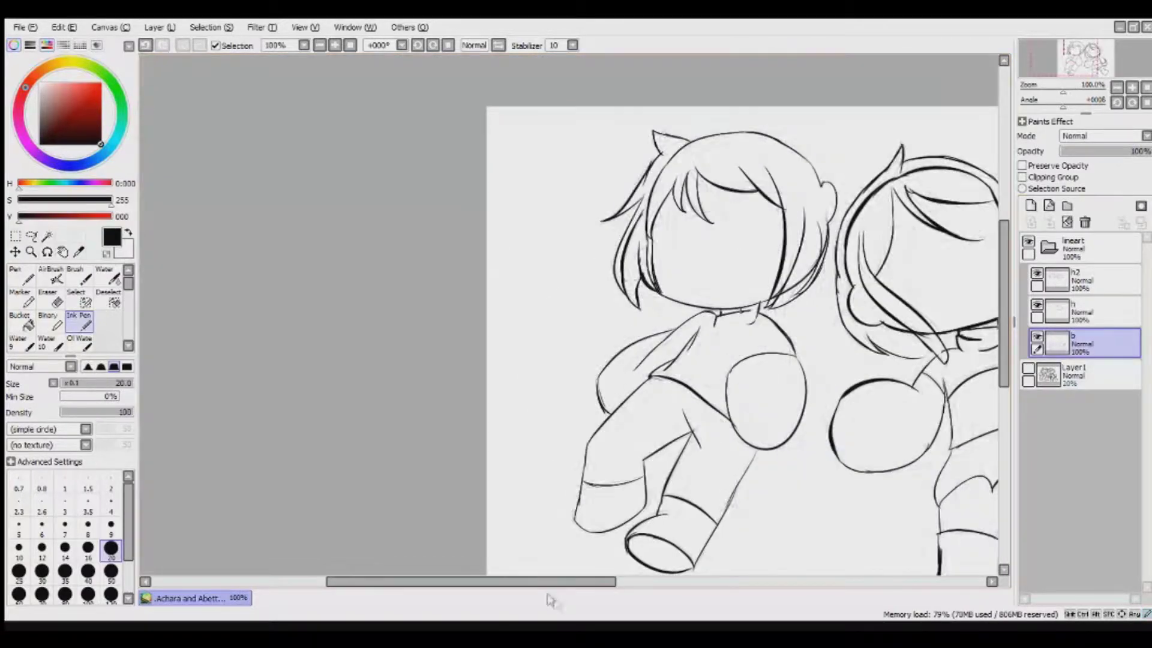
{"action": "scroll", "coordinate": [618, 489], "scroll_direction": "up", "scroll_amount": 3}
{"action": "left_click_drag", "start_coordinate": [722, 340], "coordinate": [538, 354]}
{"action": "scroll", "coordinate": [570, 312], "scroll_direction": "down", "scroll_amount": 3}
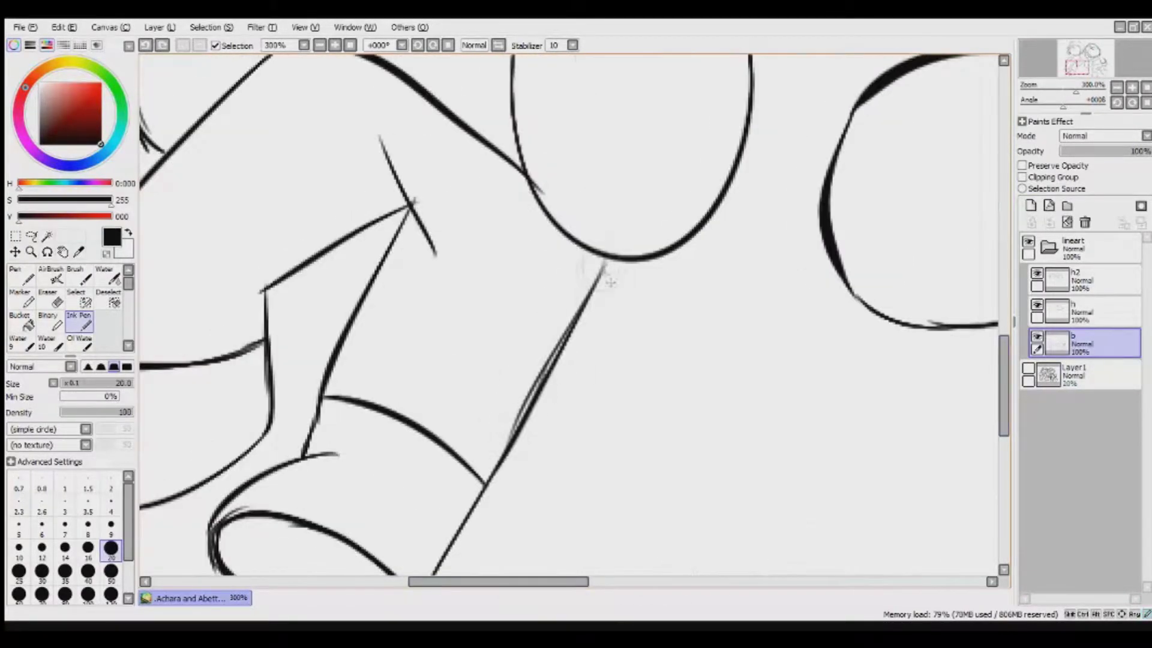
{"action": "scroll", "coordinate": [570, 312], "scroll_direction": "down", "scroll_amount": 2}
Add a layer named "f & h" above layer h and show the sketch layer again.
{"action": "left_click", "coordinate": [1080, 280]}
{"action": "left_click", "coordinate": [1080, 312]}
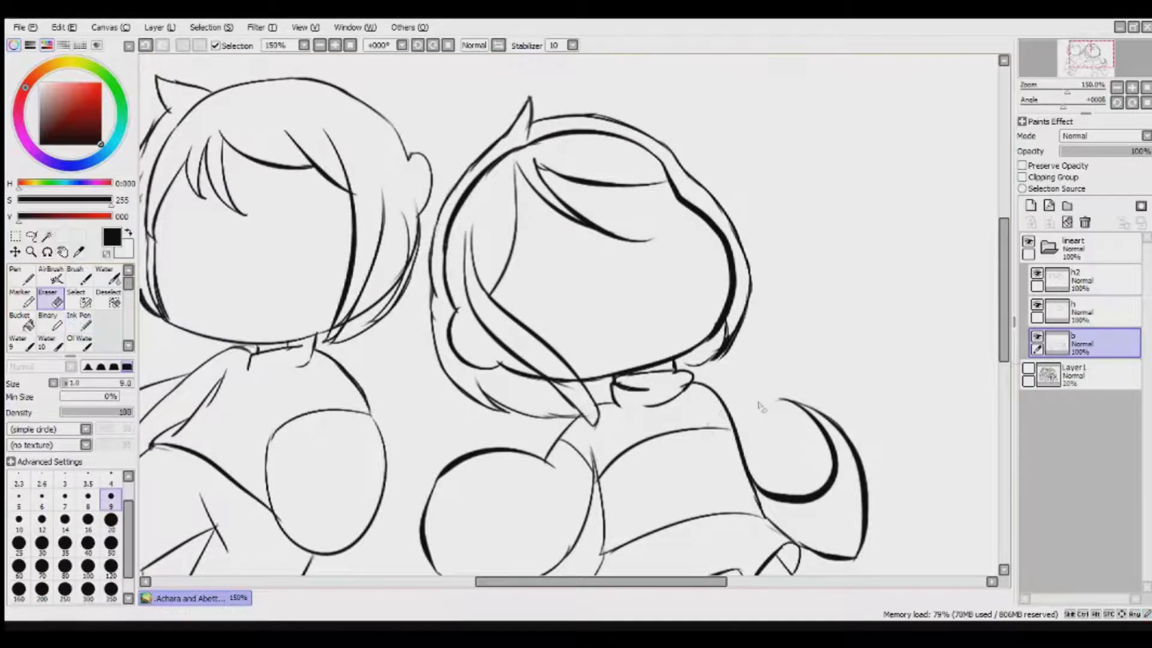
{"action": "left_click", "coordinate": [1031, 206]}
{"action": "left_click", "coordinate": [1028, 399]}
{"action": "double_click", "coordinate": [1080, 312]}
{"action": "type", "text": "f & h"}
{"action": "key", "text": "Return"}
{"action": "scroll", "coordinate": [793, 339], "scroll_direction": "up", "scroll_amount": 2}
{"action": "mouse_move", "coordinate": [677, 343]}
{"action": "left_mouse_down"}
{"action": "mouse_move", "coordinate": [534, 444]}
{"action": "mouse_move", "coordinate": [537, 435]}
{"action": "left_mouse_up"}
{"action": "key", "text": "ctrl+z"}
{"action": "left_click_drag", "start_coordinate": [545, 283], "coordinate": [678, 343]}
{"action": "mouse_move", "coordinate": [542, 291]}
{"action": "left_mouse_down"}
{"action": "mouse_move", "coordinate": [511, 423]}
{"action": "mouse_move", "coordinate": [549, 360]}
{"action": "left_mouse_up"}
{"action": "left_click_drag", "start_coordinate": [502, 417], "coordinate": [533, 443]}
{"action": "key", "text": "ctrl+z"}
{"action": "key", "text": "ctrl+z"}
{"action": "key", "text": "ctrl+z"}
{"action": "key", "text": "ctrl+z"}
{"action": "key", "text": "ctrl+z"}
Ink the outline of the right character's near eye and the small nose curve on the "f & h" layer.
{"action": "mouse_move", "coordinate": [543, 281]}
{"action": "left_mouse_down"}
{"action": "mouse_move", "coordinate": [675, 339]}
{"action": "mouse_move", "coordinate": [536, 418]}
{"action": "left_mouse_up"}
{"action": "left_click_drag", "start_coordinate": [542, 420], "coordinate": [499, 417]}
{"action": "key", "text": "ctrl+z"}
{"action": "left_click_drag", "start_coordinate": [675, 339], "coordinate": [540, 423]}
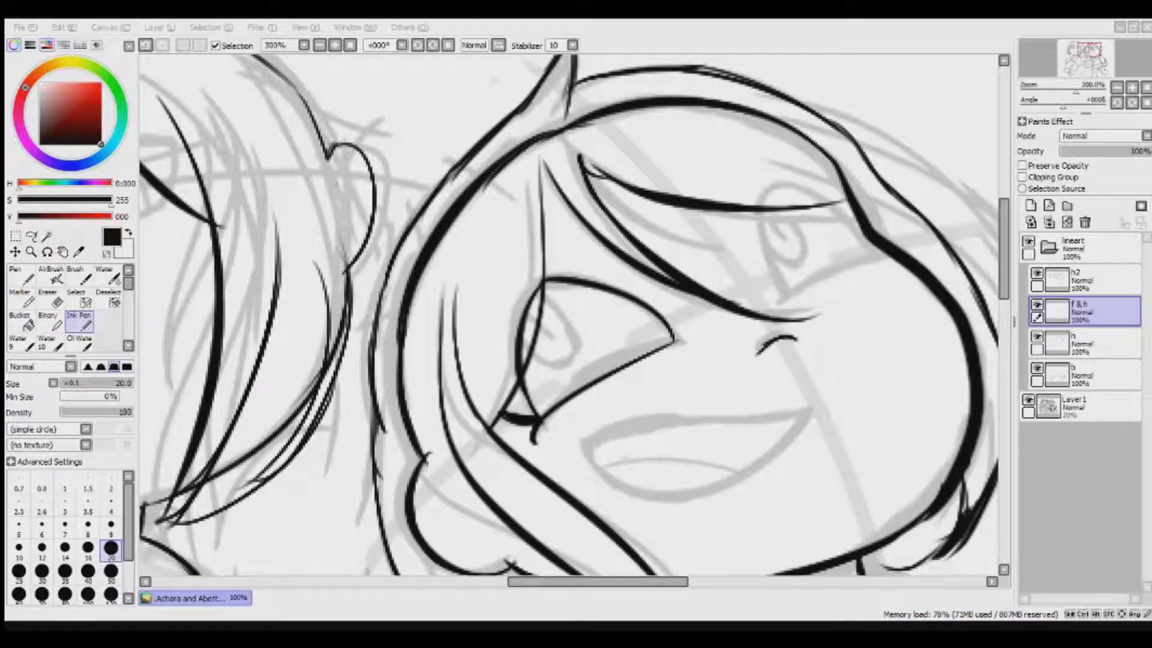
Ink the pupil of the right character's near eye and the outline and pupil of the far eye.
{"action": "mouse_move", "coordinate": [543, 290]}
{"action": "left_mouse_down"}
{"action": "mouse_move", "coordinate": [564, 362]}
{"action": "mouse_move", "coordinate": [528, 356]}
{"action": "left_mouse_up"}
{"action": "key", "text": "ctrl+z"}
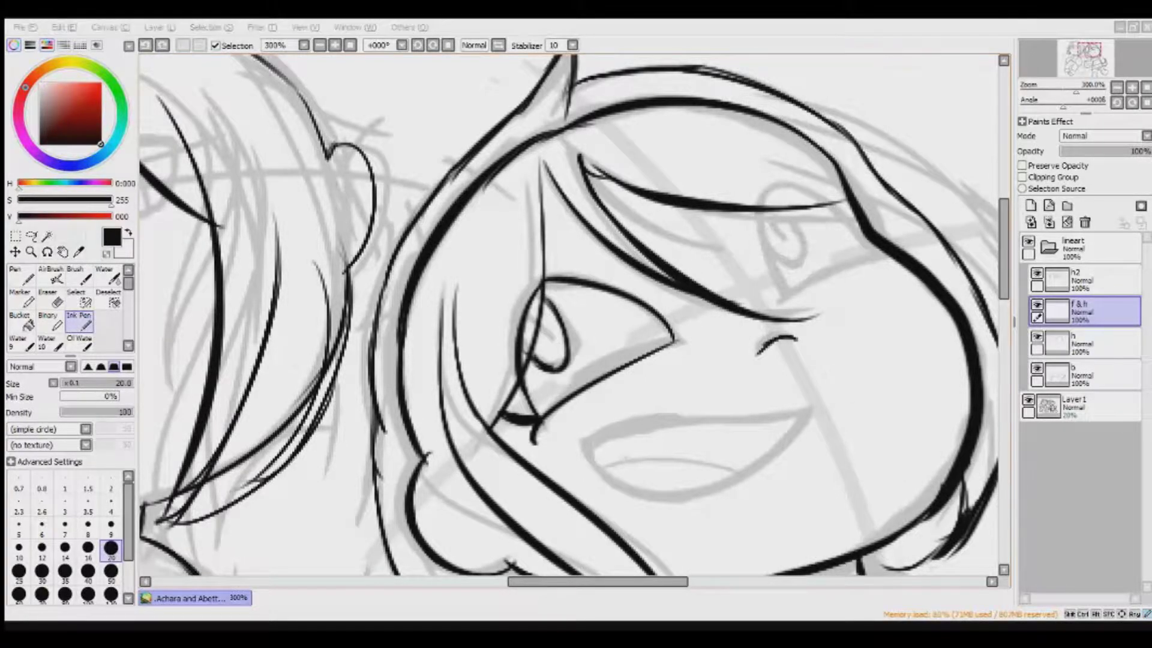
{"action": "left_click_drag", "start_coordinate": [766, 262], "coordinate": [784, 292]}
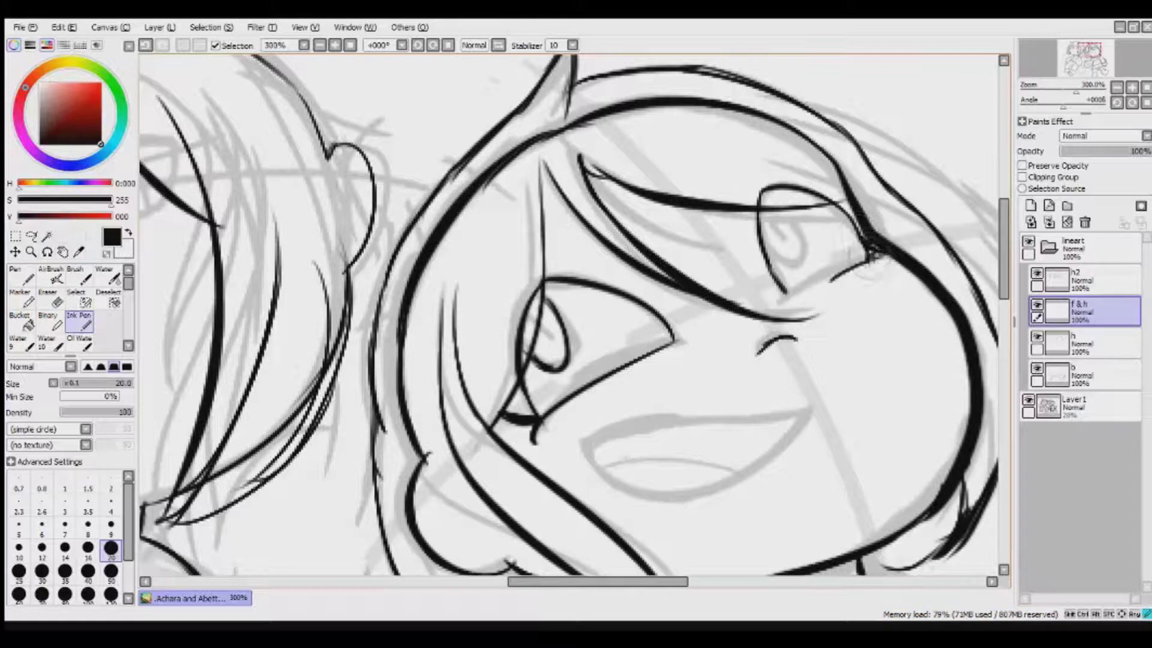
Ink the right character's open smiling mouth with the tongue curve inside.
{"action": "mouse_move", "coordinate": [813, 413]}
{"action": "left_mouse_down"}
{"action": "mouse_move", "coordinate": [584, 445]}
{"action": "mouse_move", "coordinate": [804, 423]}
{"action": "left_mouse_up"}
{"action": "left_click_drag", "start_coordinate": [606, 465], "coordinate": [738, 468]}
{"action": "left_click_drag", "start_coordinate": [660, 489], "coordinate": [810, 420]}
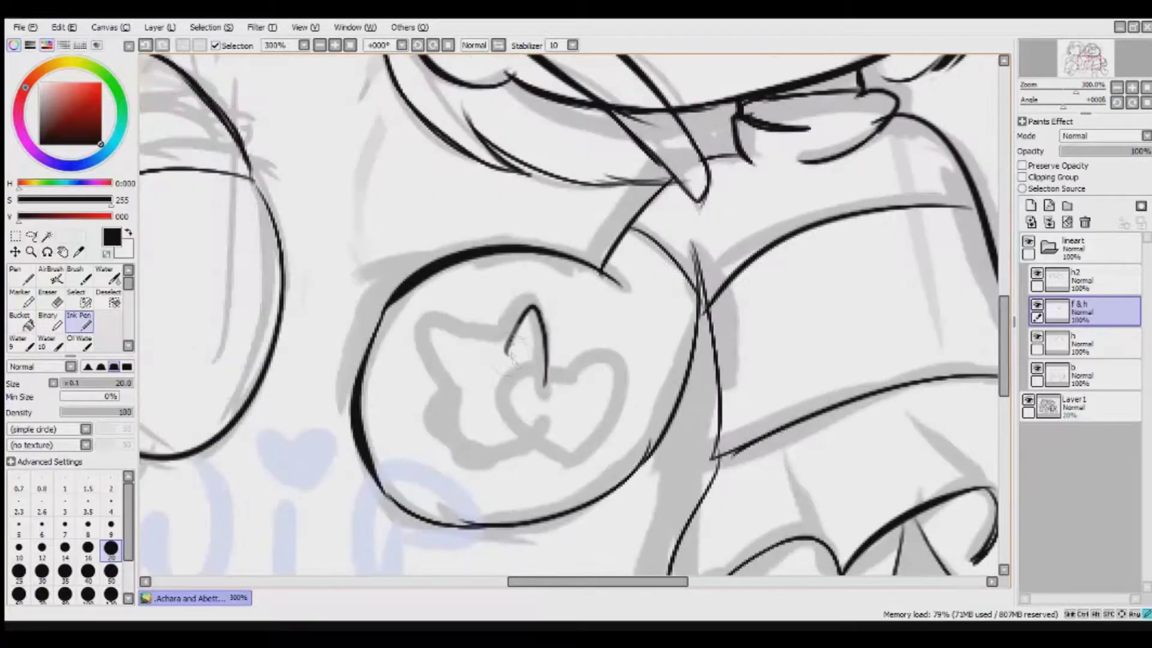
Ink the spiky hand inside the right character's round sleeve, and its heart on a layer named "stuff".
{"action": "left_click_drag", "start_coordinate": [519, 327], "coordinate": [498, 384]}
{"action": "left_click_drag", "start_coordinate": [483, 435], "coordinate": [534, 465]}
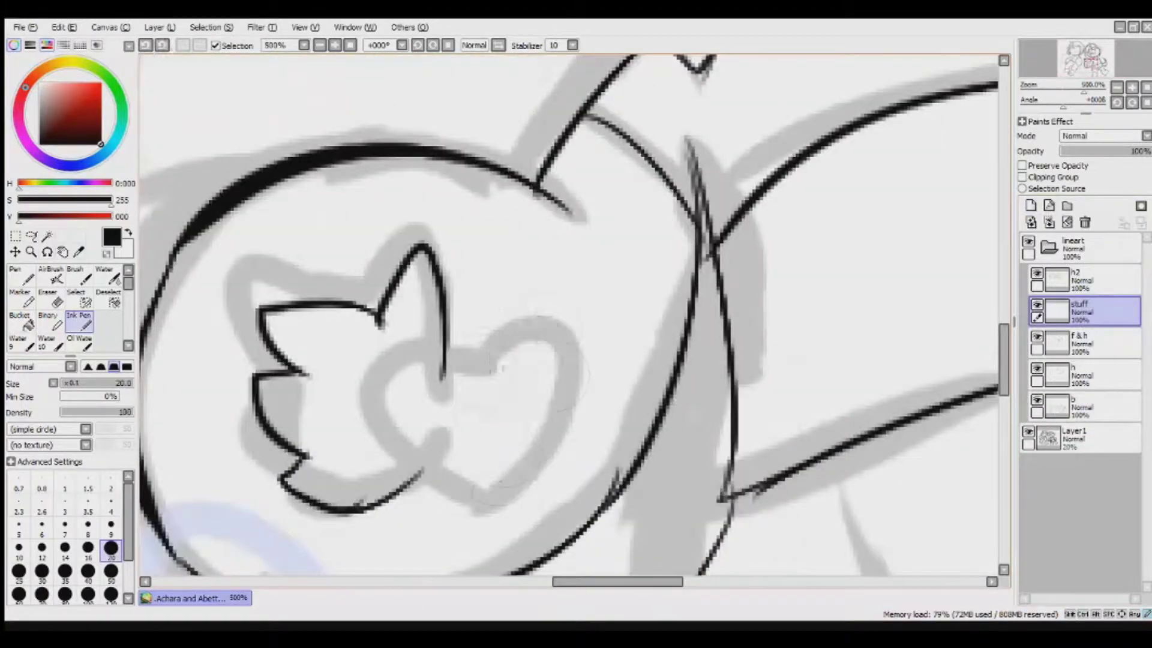
{"action": "mouse_move", "coordinate": [489, 360]}
{"action": "left_mouse_down"}
{"action": "mouse_move", "coordinate": [474, 521]}
{"action": "mouse_move", "coordinate": [480, 513]}
{"action": "left_mouse_up"}
{"action": "key", "text": "ctrl+z"}
{"action": "key", "text": "ctrl+z"}
{"action": "left_click_drag", "start_coordinate": [483, 375], "coordinate": [480, 513]}
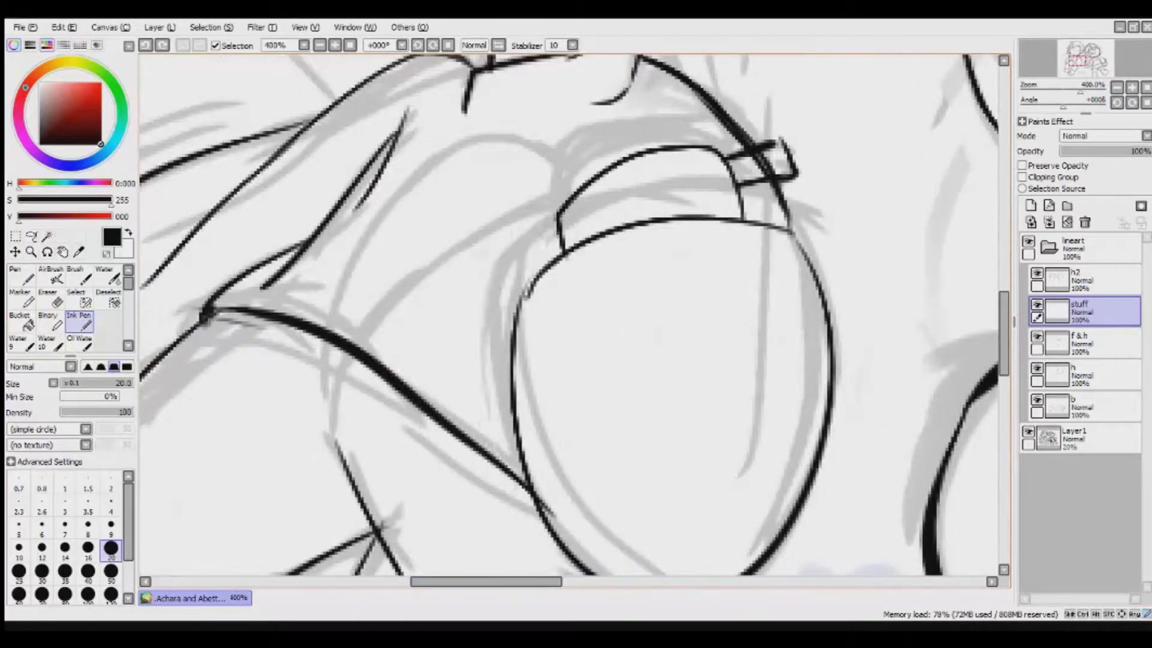
Ink the rectangular handle of a knife in the empty area beside the left character on layer stuff.
{"action": "left_click_drag", "start_coordinate": [558, 250], "coordinate": [406, 353]}
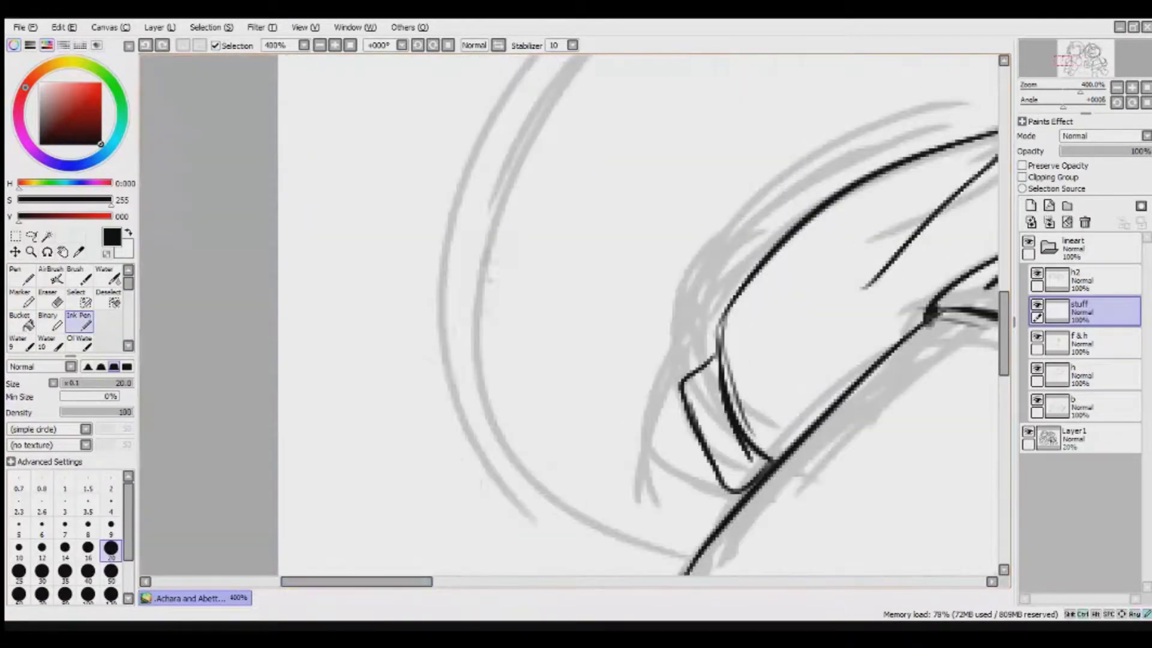
{"action": "left_click_drag", "start_coordinate": [444, 277], "coordinate": [370, 279]}
{"action": "scroll", "coordinate": [570, 315], "scroll_direction": "up", "scroll_amount": 3}
{"action": "left_click_drag", "start_coordinate": [367, 372], "coordinate": [369, 468]}
{"action": "key", "text": "ctrl+z"}
{"action": "left_click_drag", "start_coordinate": [341, 262], "coordinate": [360, 443]}
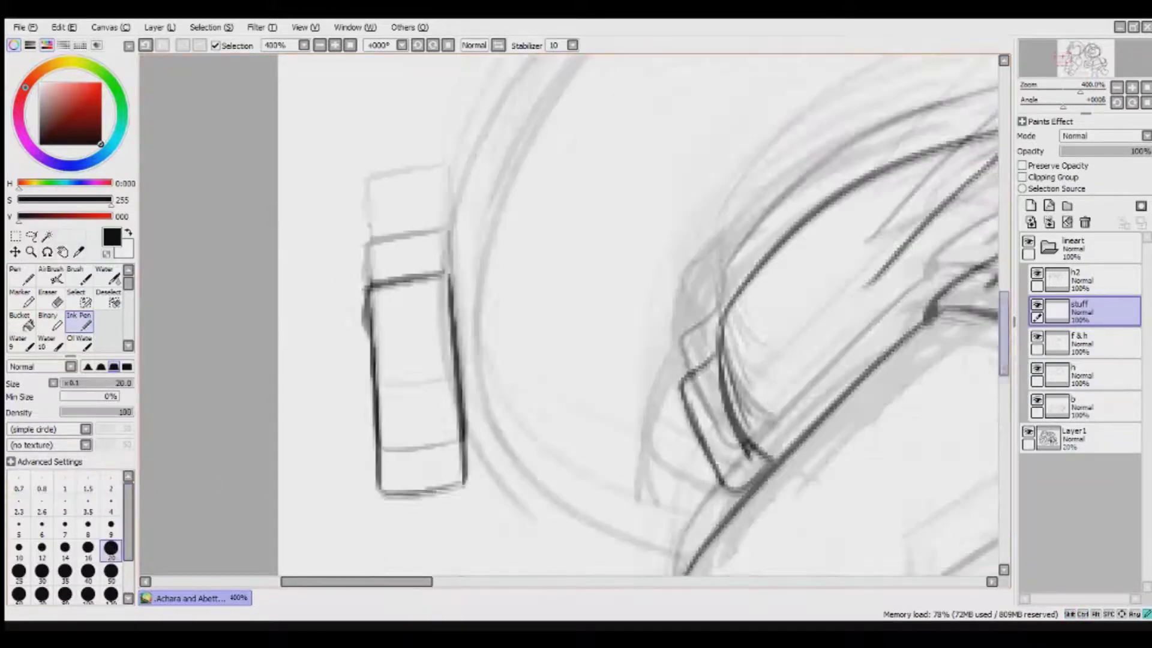
Ink the knife's pointed blade above the handle, erasing and redrawing its straight edge to meet the tip.
{"action": "scroll", "coordinate": [347, 463], "scroll_direction": "up", "scroll_amount": 3}
{"action": "left_click_drag", "start_coordinate": [369, 402], "coordinate": [347, 174]}
{"action": "left_click_drag", "start_coordinate": [345, 120], "coordinate": [396, 384]}
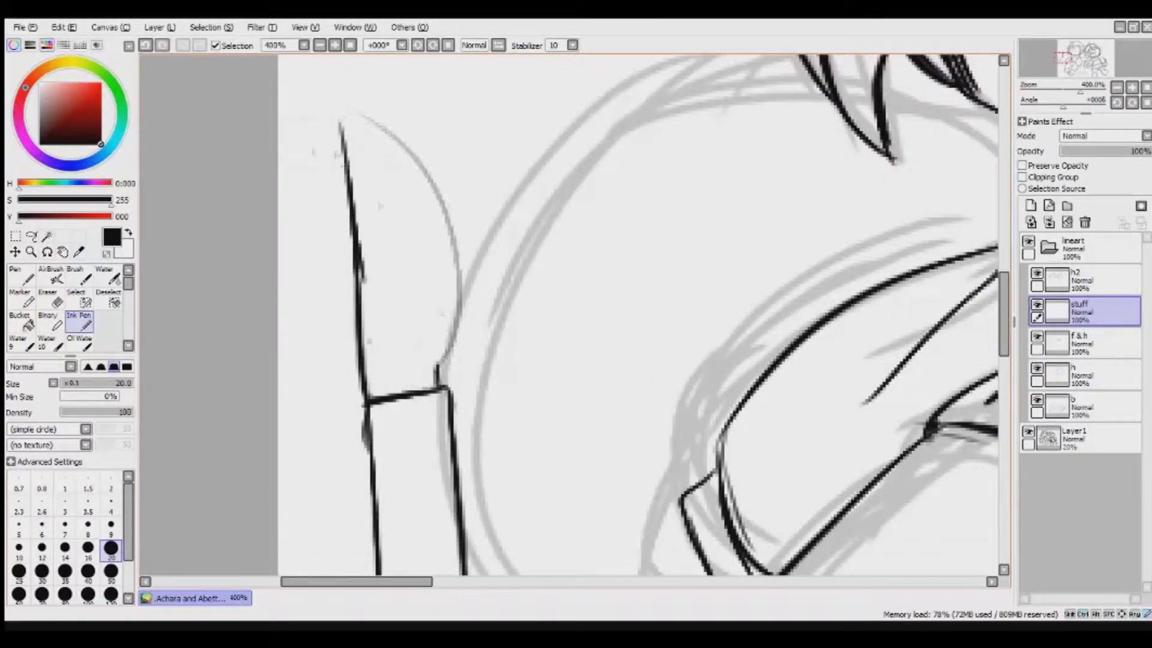
{"action": "scroll", "coordinate": [333, 201], "scroll_direction": "up", "scroll_amount": 3}
{"action": "left_click_drag", "start_coordinate": [326, 157], "coordinate": [437, 478]}
{"action": "key", "text": "e"}
{"action": "left_click_drag", "start_coordinate": [333, 171], "coordinate": [360, 423]}
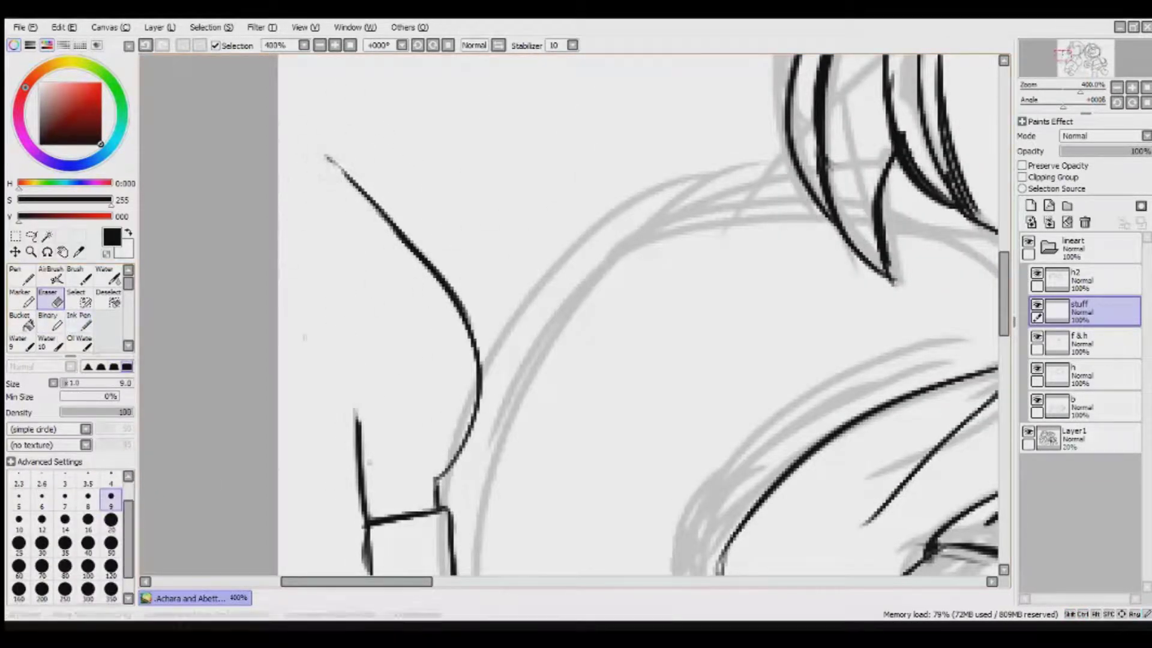
{"action": "key", "text": "e"}
{"action": "mouse_move", "coordinate": [326, 157]}
{"action": "left_mouse_down"}
{"action": "mouse_move", "coordinate": [359, 423]}
{"action": "mouse_move", "coordinate": [445, 303]}
{"action": "left_mouse_up"}
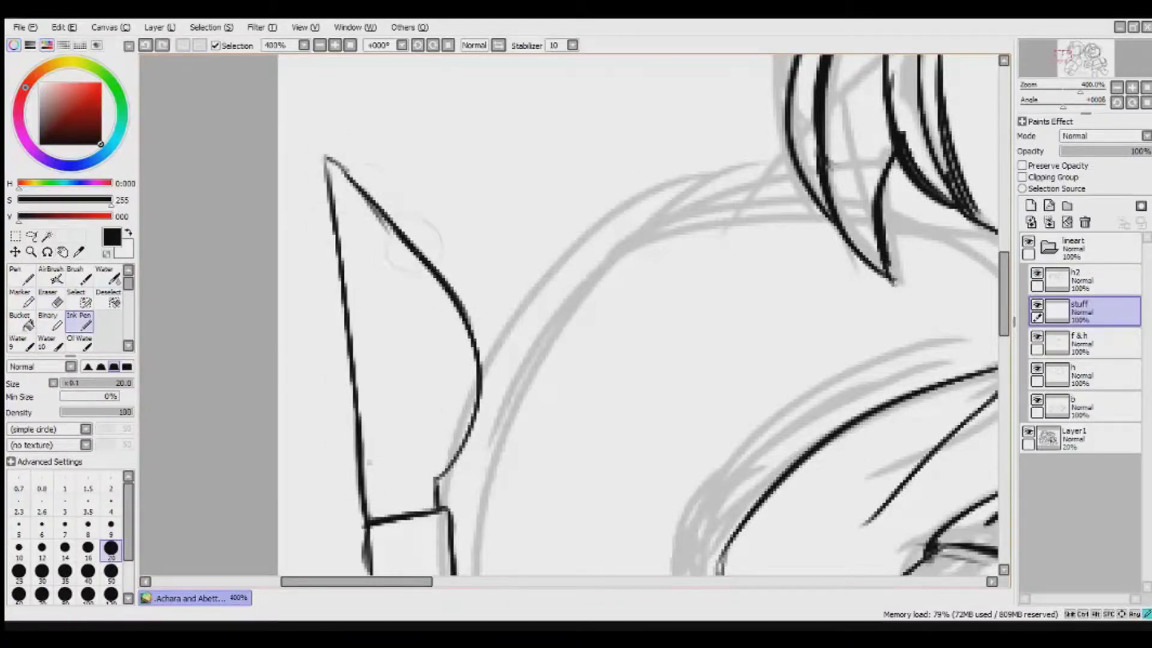
Transform the inked knife, rotating and moving it across the left character's chest into the raised hand.
{"action": "scroll", "coordinate": [384, 360], "scroll_direction": "down", "scroll_amount": 5}
{"action": "scroll", "coordinate": [384, 360], "scroll_direction": "up", "scroll_amount": 3}
{"action": "key", "text": "ctrl+t"}
{"action": "key", "text": "ctrl+t"}
{"action": "left_click_drag", "start_coordinate": [387, 348], "coordinate": [793, 411]}
{"action": "key", "text": "Return"}
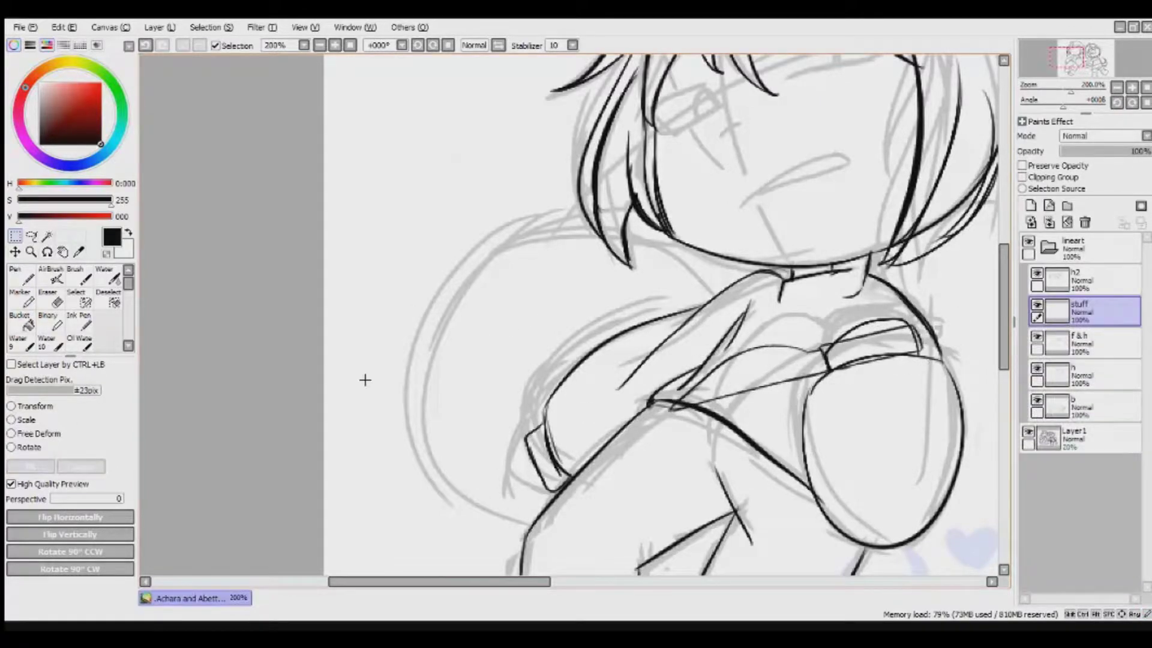
Ink the left character's small nose curve and frowning mouth on the "f & h" layer.
{"action": "scroll", "coordinate": [365, 379], "scroll_direction": "down", "scroll_amount": 4}
{"action": "scroll", "coordinate": [384, 252], "scroll_direction": "up", "scroll_amount": 5}
{"action": "key", "text": "n"}
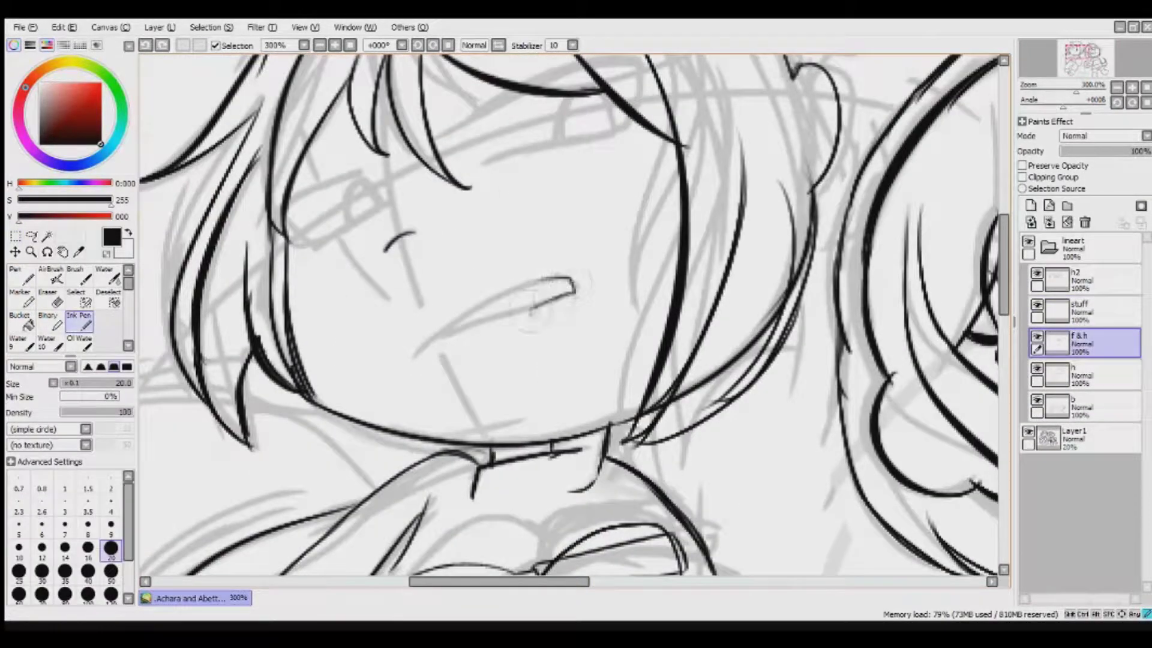
{"action": "mouse_move", "coordinate": [549, 270]}
{"action": "left_mouse_down"}
{"action": "mouse_move", "coordinate": [432, 351]}
{"action": "mouse_move", "coordinate": [573, 288]}
{"action": "mouse_move", "coordinate": [450, 334]}
{"action": "left_mouse_up"}
{"action": "key", "text": "ctrl+z"}
Ink both of the left character's eyes with their pupils, following the sketch.
{"action": "scroll", "coordinate": [450, 330], "scroll_direction": "up", "scroll_amount": 4}
{"action": "mouse_move", "coordinate": [288, 330]}
{"action": "left_mouse_down"}
{"action": "mouse_move", "coordinate": [378, 327]}
{"action": "mouse_move", "coordinate": [360, 342]}
{"action": "left_mouse_up"}
{"action": "left_click_drag", "start_coordinate": [462, 249], "coordinate": [639, 201]}
{"action": "left_click_drag", "start_coordinate": [495, 282], "coordinate": [624, 258]}
{"action": "left_click_drag", "start_coordinate": [639, 201], "coordinate": [618, 258]}
{"action": "left_click_drag", "start_coordinate": [558, 222], "coordinate": [615, 258]}
Hide the sketch layer and add a "color" folder with a new layer beneath the lineart folder.
{"action": "scroll", "coordinate": [570, 312], "scroll_direction": "down", "scroll_amount": 5}
{"action": "scroll", "coordinate": [570, 312], "scroll_direction": "up", "scroll_amount": 3}
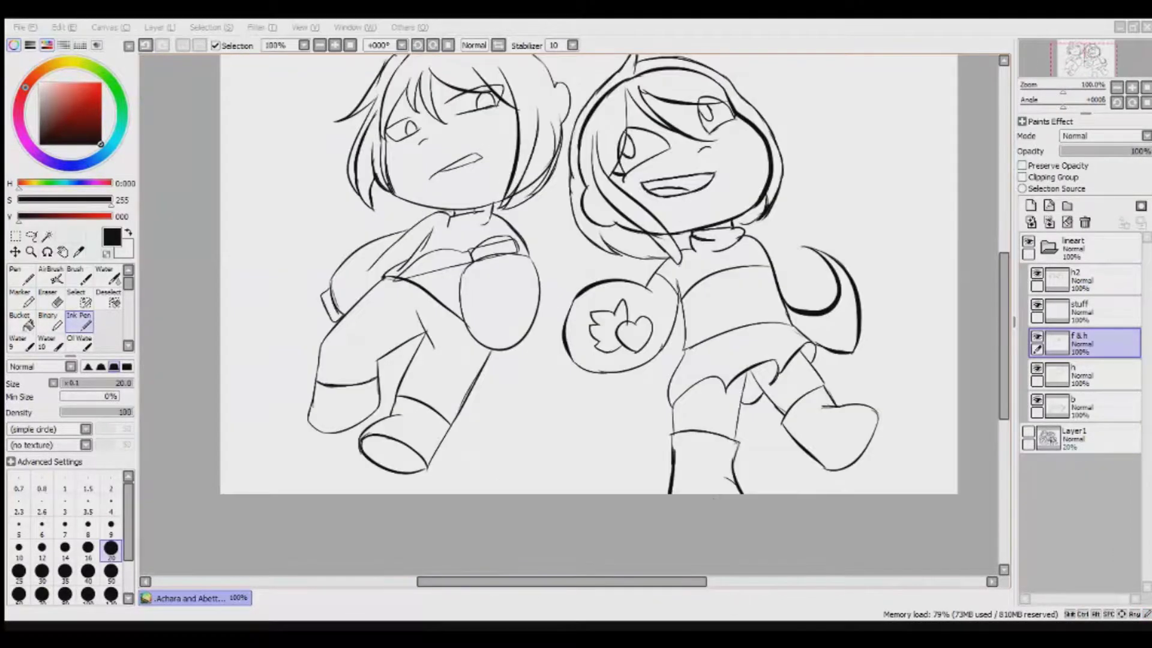
{"action": "scroll", "coordinate": [588, 312], "scroll_direction": "up", "scroll_amount": 2}
{"action": "left_click", "coordinate": [1031, 205]}
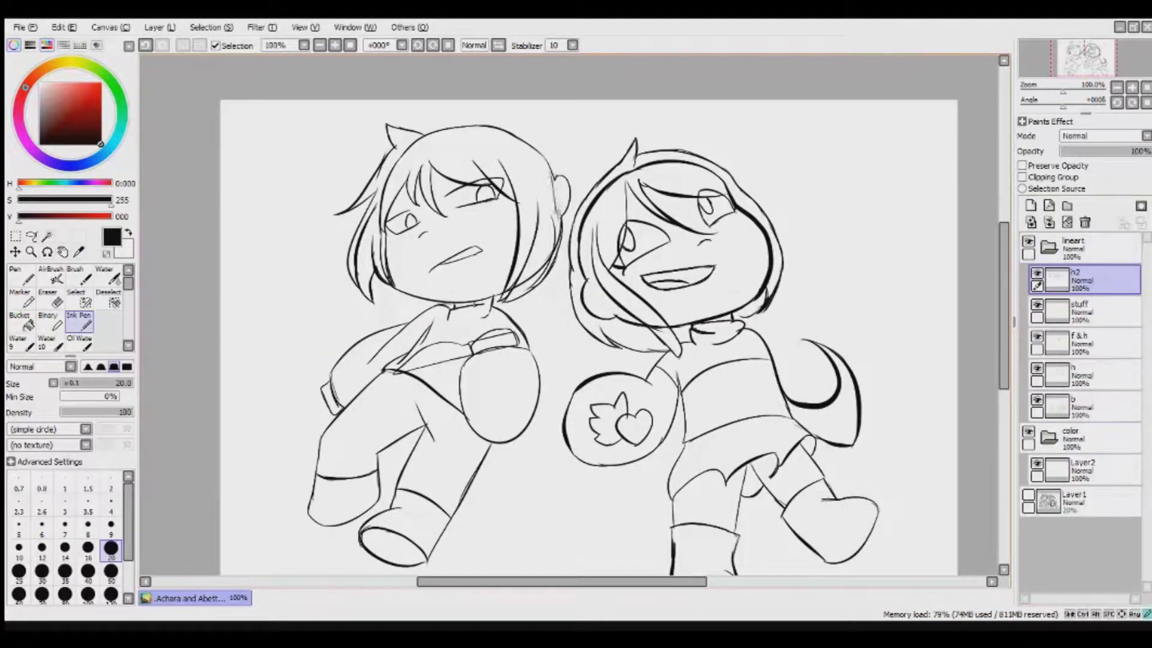
Paint the right character's skin pale beige and the left character's skin light yellow on color layer "s".
{"action": "key", "text": "ctrl+plus"}
{"action": "mouse_move", "coordinate": [774, 204]}
{"action": "left_mouse_down"}
{"action": "mouse_move", "coordinate": [822, 360]}
{"action": "mouse_move", "coordinate": [372, 480]}
{"action": "mouse_move", "coordinate": [660, 444]}
{"action": "mouse_move", "coordinate": [540, 270]}
{"action": "mouse_move", "coordinate": [348, 240]}
{"action": "mouse_move", "coordinate": [540, 150]}
{"action": "left_mouse_up"}
{"action": "left_click_drag", "start_coordinate": [456, 168], "coordinate": [750, 72]}
{"action": "left_click_drag", "start_coordinate": [528, 69], "coordinate": [660, 138]}
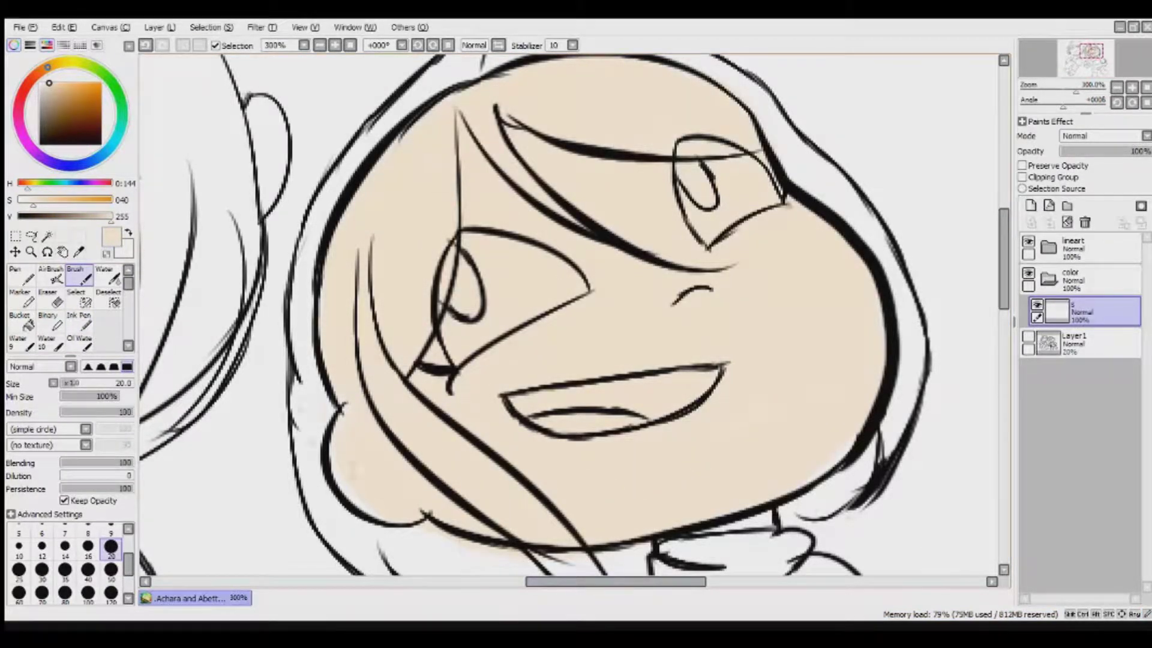
{"action": "mouse_move", "coordinate": [823, 428]}
{"action": "left_mouse_down"}
{"action": "mouse_move", "coordinate": [864, 162]}
{"action": "mouse_move", "coordinate": [834, 264]}
{"action": "mouse_move", "coordinate": [408, 288]}
{"action": "mouse_move", "coordinate": [540, 96]}
{"action": "left_mouse_up"}
{"action": "mouse_move", "coordinate": [840, 312]}
{"action": "left_mouse_down"}
{"action": "mouse_move", "coordinate": [510, 420]}
{"action": "mouse_move", "coordinate": [673, 447]}
{"action": "left_mouse_up"}
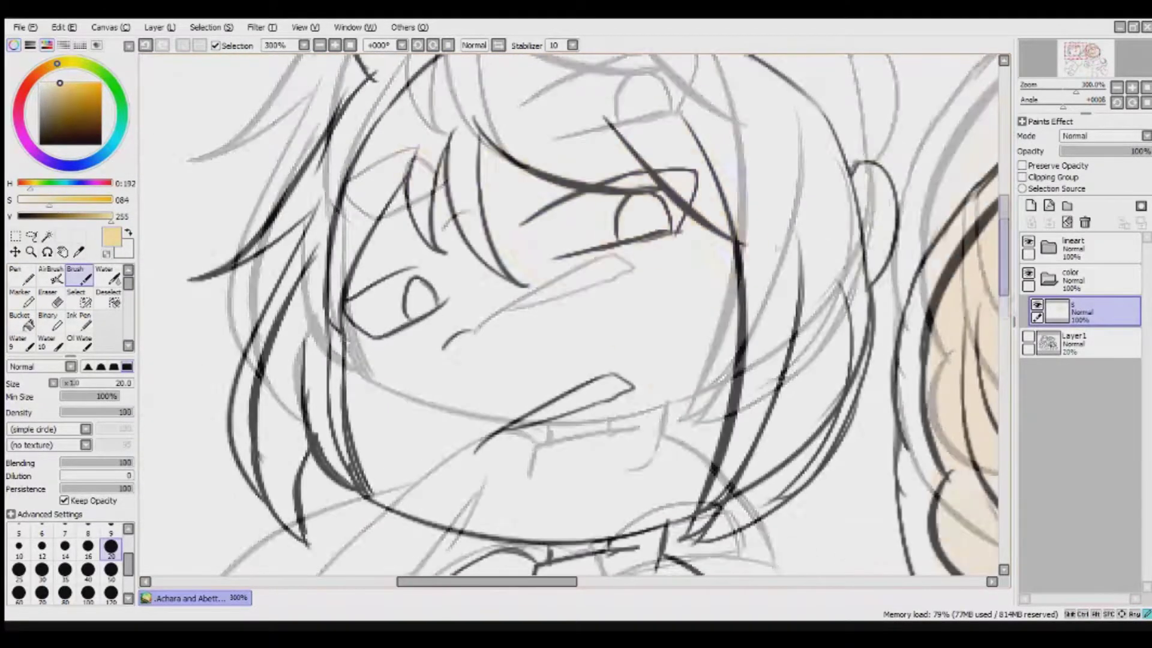
{"action": "left_click_drag", "start_coordinate": [840, 180], "coordinate": [780, 408]}
{"action": "left_click_drag", "start_coordinate": [690, 288], "coordinate": [390, 504]}
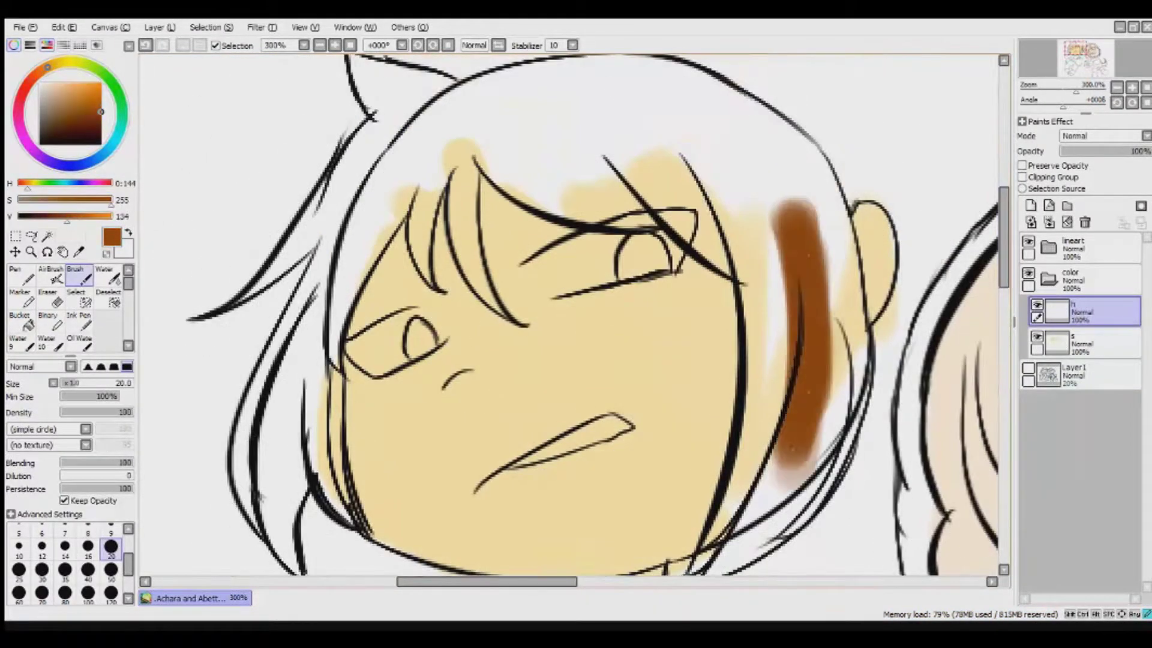
Fill the left character's hair with orange-brown on a color layer named "h" above the skin layer.
{"action": "left_click_drag", "start_coordinate": [780, 138], "coordinate": [738, 420]}
{"action": "left_click_drag", "start_coordinate": [660, 120], "coordinate": [750, 444]}
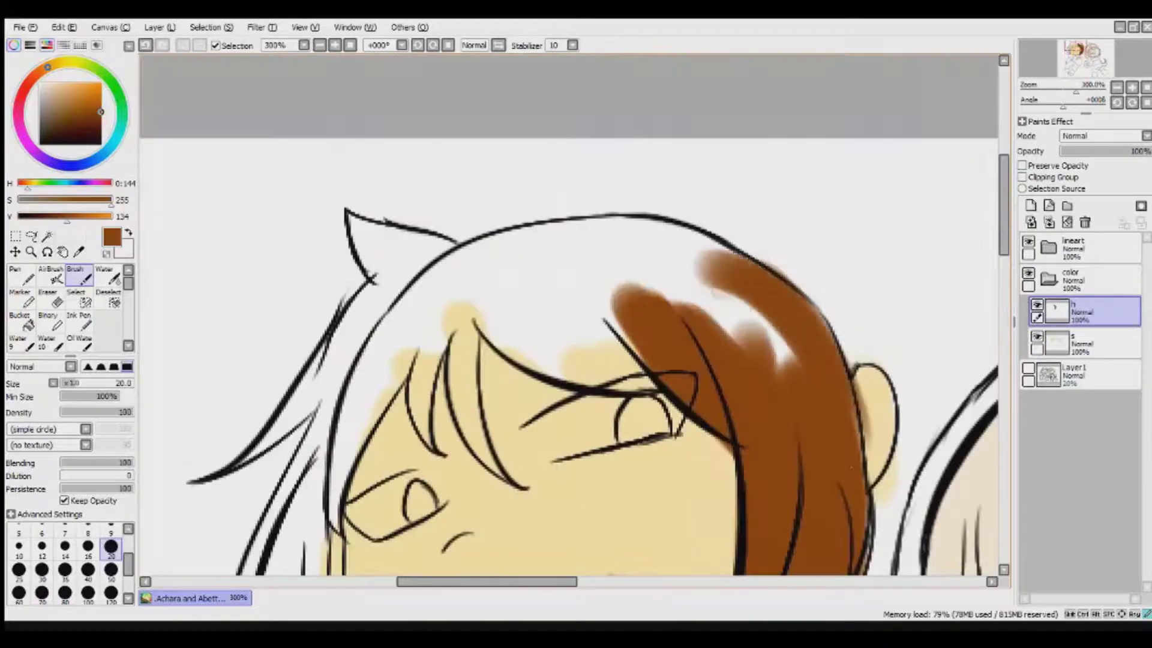
{"action": "left_click_drag", "start_coordinate": [780, 240], "coordinate": [630, 360]}
{"action": "left_click_drag", "start_coordinate": [660, 222], "coordinate": [540, 336]}
{"action": "left_click_drag", "start_coordinate": [630, 270], "coordinate": [480, 384]}
{"action": "left_click_drag", "start_coordinate": [540, 240], "coordinate": [372, 468]}
{"action": "left_click_drag", "start_coordinate": [600, 210], "coordinate": [360, 300]}
{"action": "left_click_drag", "start_coordinate": [372, 312], "coordinate": [228, 480]}
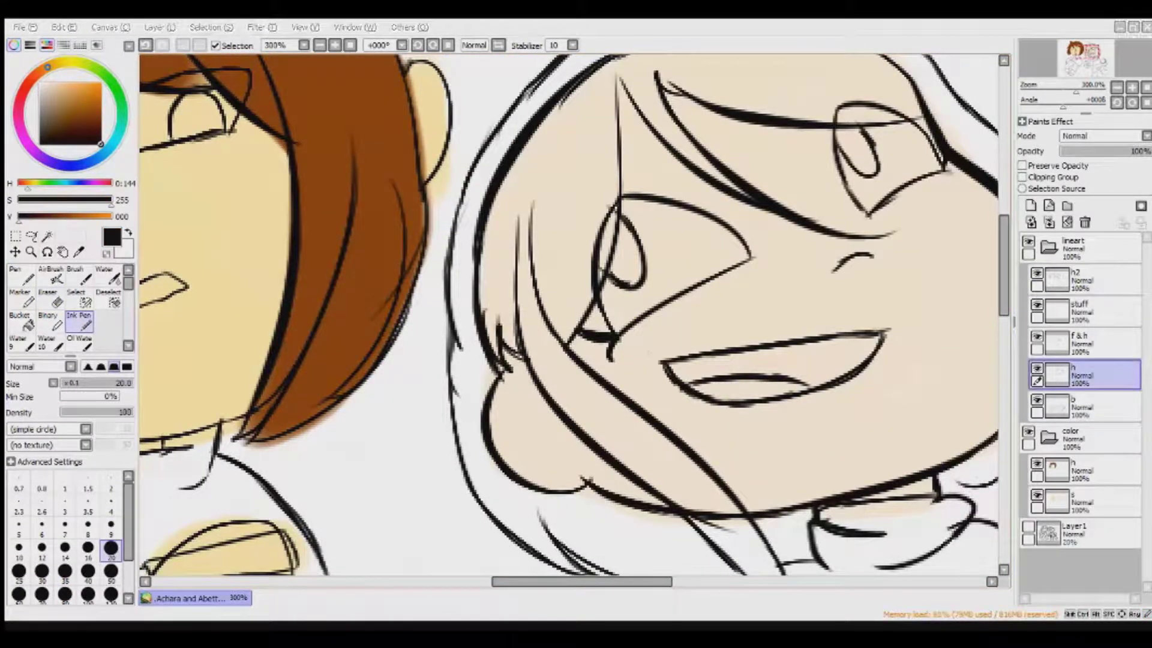
Ink longer side locks beside the right character's near cheek on lineart layer h2.
{"action": "left_click", "coordinate": [1080, 279]}
{"action": "scroll", "coordinate": [570, 312], "scroll_direction": "down", "scroll_amount": 3}
{"action": "left_click_drag", "start_coordinate": [507, 210], "coordinate": [738, 471]}
{"action": "left_click_drag", "start_coordinate": [492, 150], "coordinate": [453, 228]}
{"action": "scroll", "coordinate": [570, 312], "scroll_direction": "up", "scroll_amount": 2}
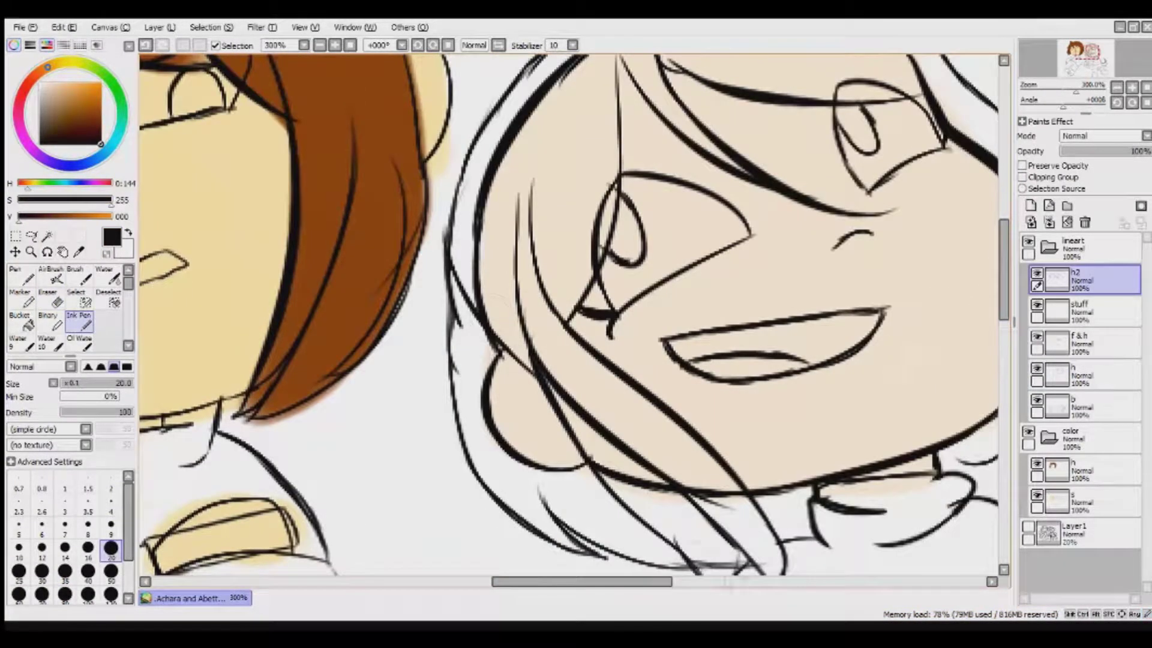
{"action": "scroll", "coordinate": [510, 371], "scroll_direction": "down", "scroll_amount": 3}
{"action": "scroll", "coordinate": [509, 354], "scroll_direction": "up", "scroll_amount": 3}
Erase the right character's head outline where the hair covers it on lineart layer h.
{"action": "left_click", "coordinate": [1080, 373]}
{"action": "scroll", "coordinate": [509, 355], "scroll_direction": "up", "scroll_amount": 1}
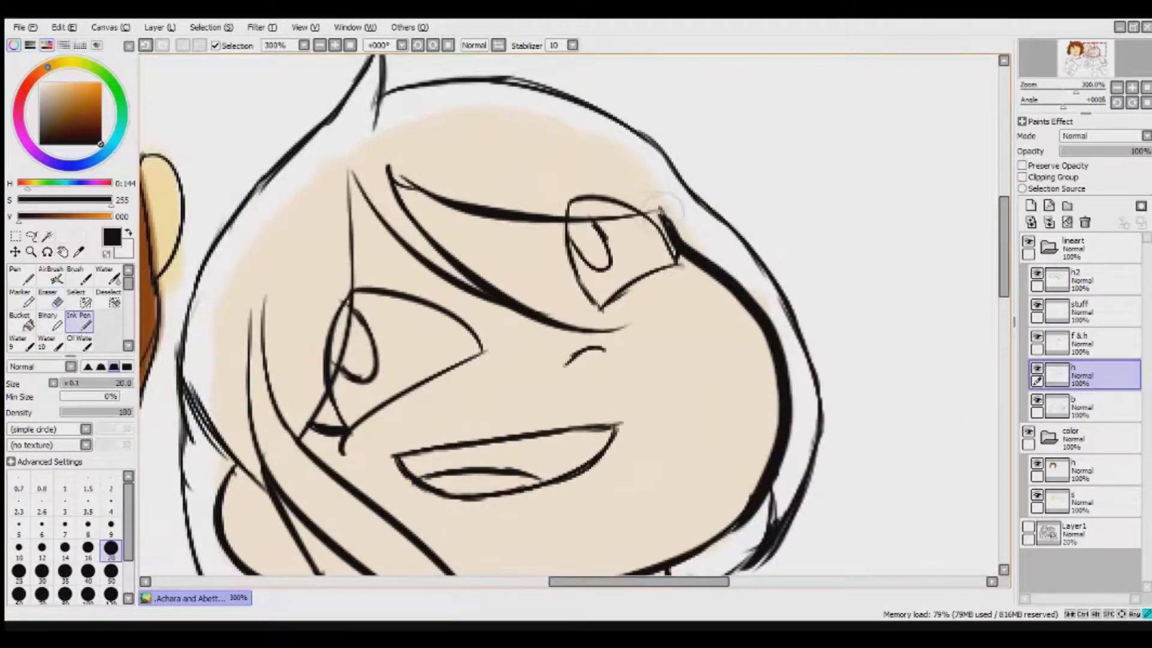
{"action": "scroll", "coordinate": [570, 312], "scroll_direction": "down", "scroll_amount": 1}
{"action": "scroll", "coordinate": [570, 312], "scroll_direction": "down", "scroll_amount": 3}
{"action": "scroll", "coordinate": [570, 312], "scroll_direction": "up", "scroll_amount": 3}
{"action": "key", "text": "e"}
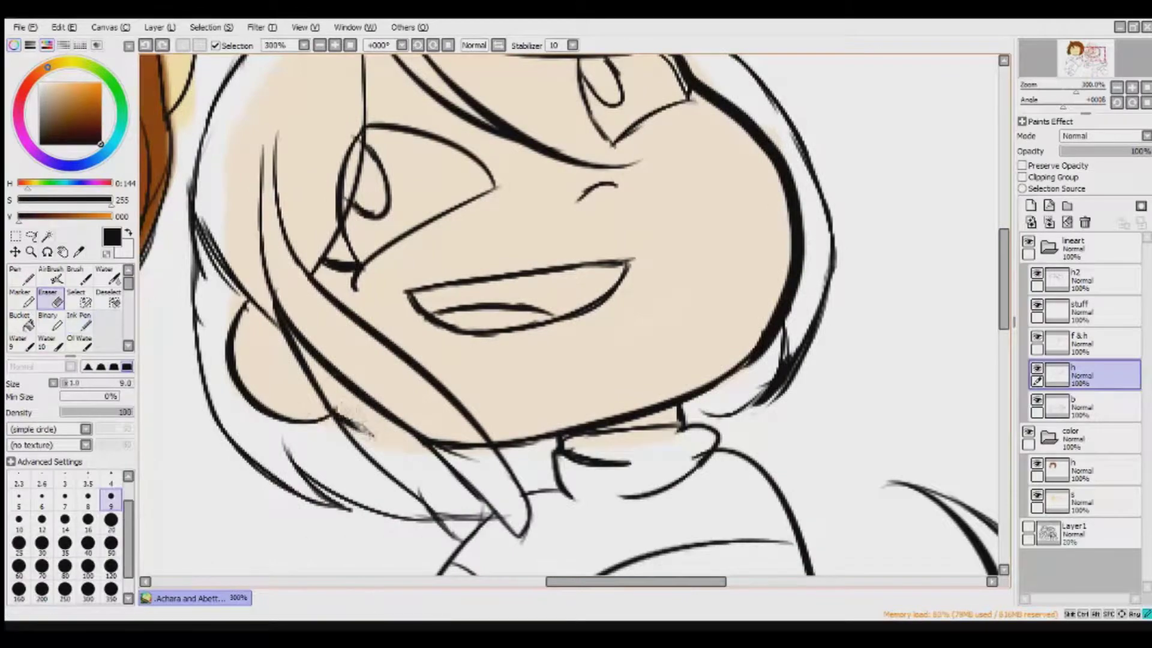
Clean up the tips of the right character's side locks near the collar on lineart layer h2.
{"action": "key", "text": "n"}
{"action": "left_click", "coordinate": [1080, 280]}
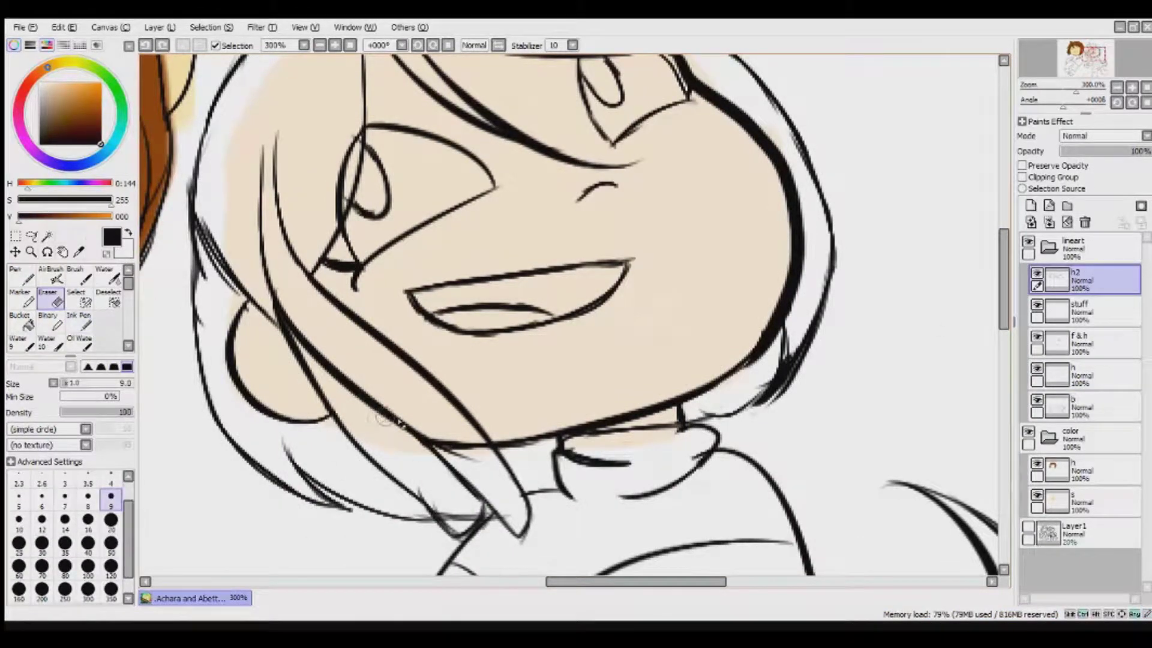
{"action": "scroll", "coordinate": [574, 313], "scroll_direction": "down", "scroll_amount": 3}
{"action": "scroll", "coordinate": [574, 313], "scroll_direction": "up", "scroll_amount": 1}
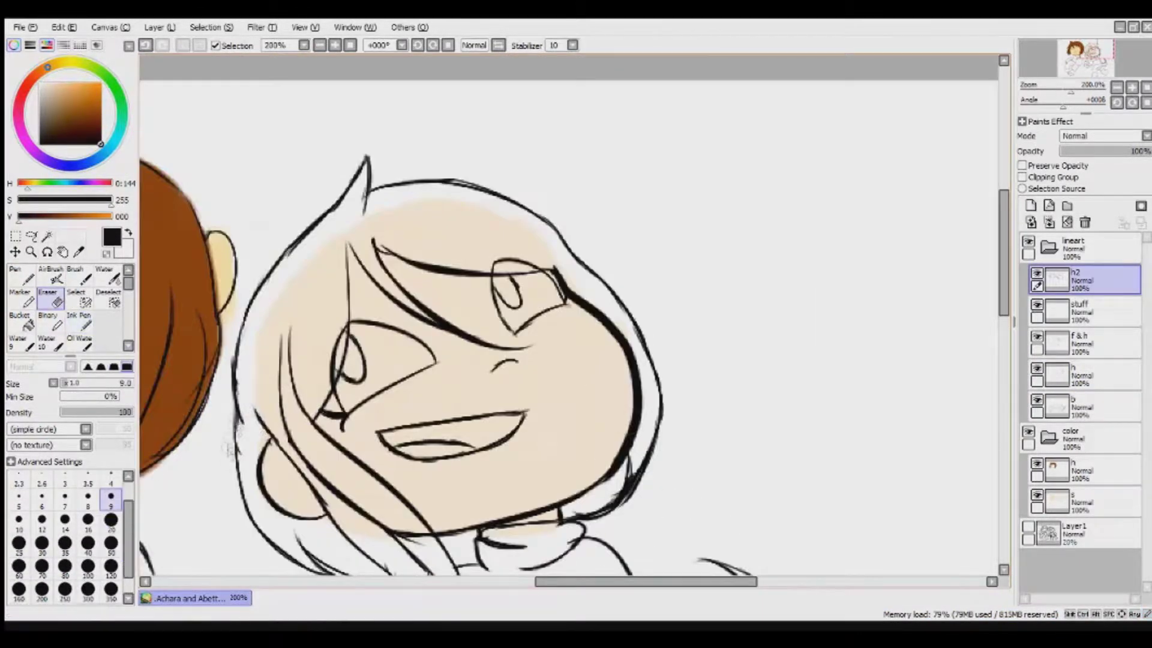
Lay the first dark brown strokes over the right character's side hair on color layer h.
{"action": "scroll", "coordinate": [570, 324], "scroll_direction": "left", "scroll_amount": 5}
{"action": "key", "text": "b"}
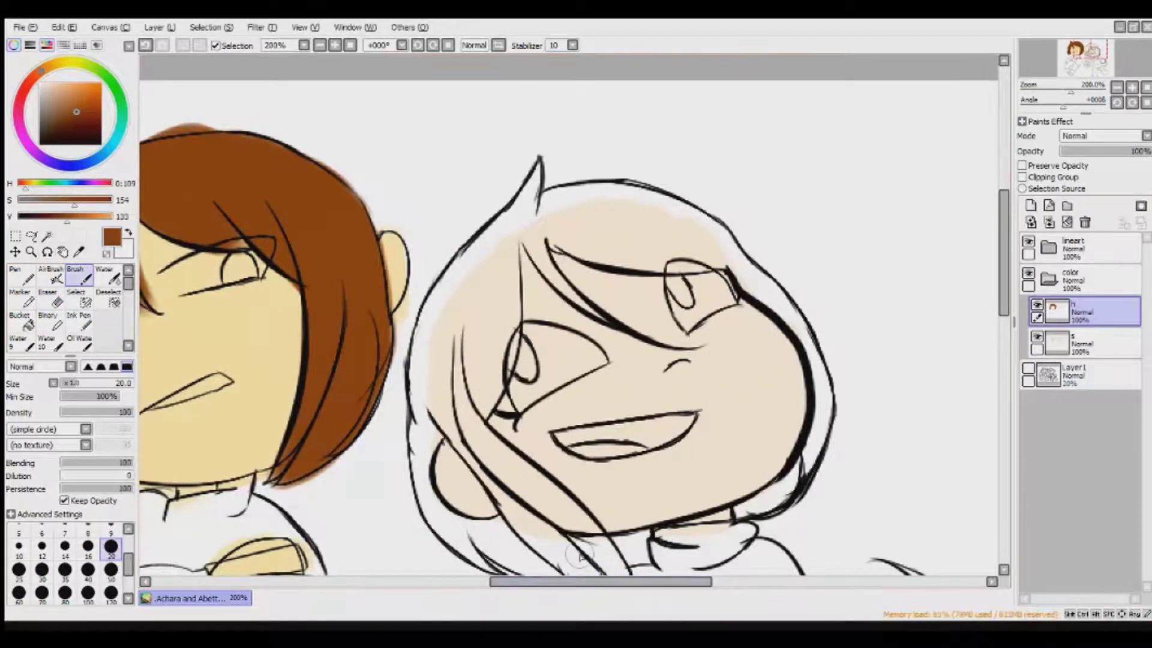
{"action": "scroll", "coordinate": [619, 431], "scroll_direction": "left", "scroll_amount": 10}
{"action": "left_click", "coordinate": [100, 120]}
{"action": "scroll", "coordinate": [570, 312], "scroll_direction": "right", "scroll_amount": 10}
{"action": "scroll", "coordinate": [570, 312], "scroll_direction": "down", "scroll_amount": 3}
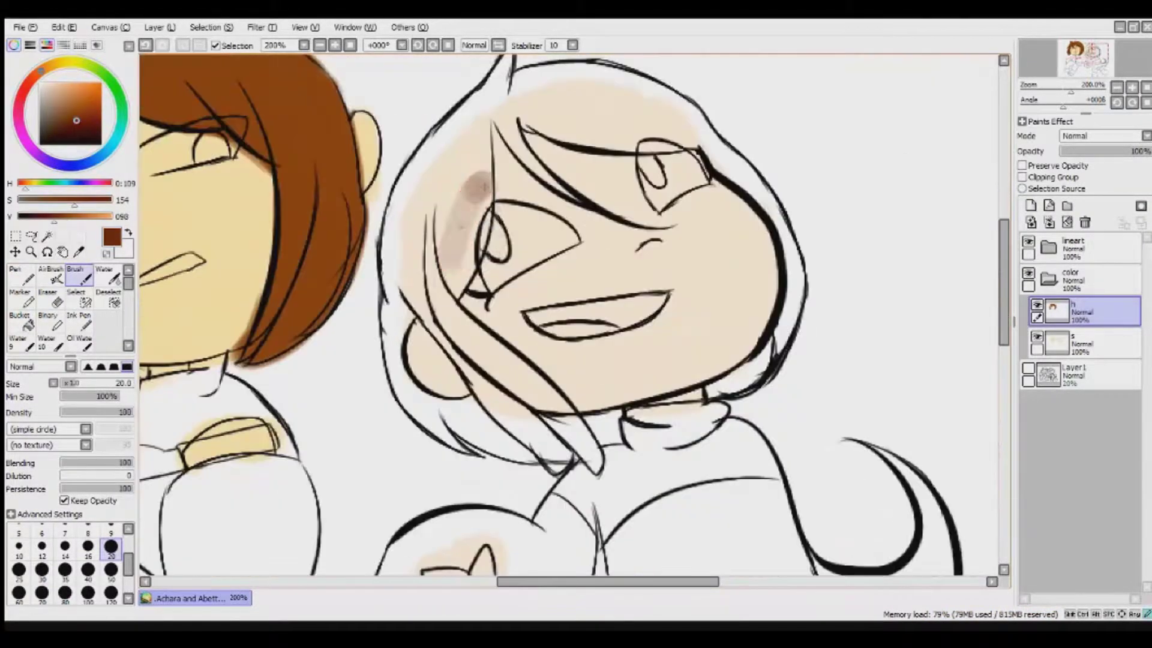
{"action": "left_click_drag", "start_coordinate": [474, 180], "coordinate": [594, 471]}
{"action": "left_click_drag", "start_coordinate": [456, 312], "coordinate": [516, 429]}
Fill the right character's hair, including the fringe and top tuft, with dark reddish brown.
{"action": "left_click", "coordinate": [66, 120]}
{"action": "mouse_move", "coordinate": [438, 228]}
{"action": "left_mouse_down"}
{"action": "mouse_move", "coordinate": [540, 474]}
{"action": "mouse_move", "coordinate": [480, 456]}
{"action": "left_mouse_up"}
{"action": "left_click_drag", "start_coordinate": [420, 390], "coordinate": [624, 444]}
{"action": "left_click_drag", "start_coordinate": [708, 96], "coordinate": [720, 396]}
{"action": "left_click_drag", "start_coordinate": [540, 78], "coordinate": [726, 156]}
{"action": "mouse_move", "coordinate": [666, 120]}
{"action": "left_mouse_down"}
{"action": "mouse_move", "coordinate": [481, 197]}
{"action": "mouse_move", "coordinate": [420, 312]}
{"action": "left_mouse_up"}
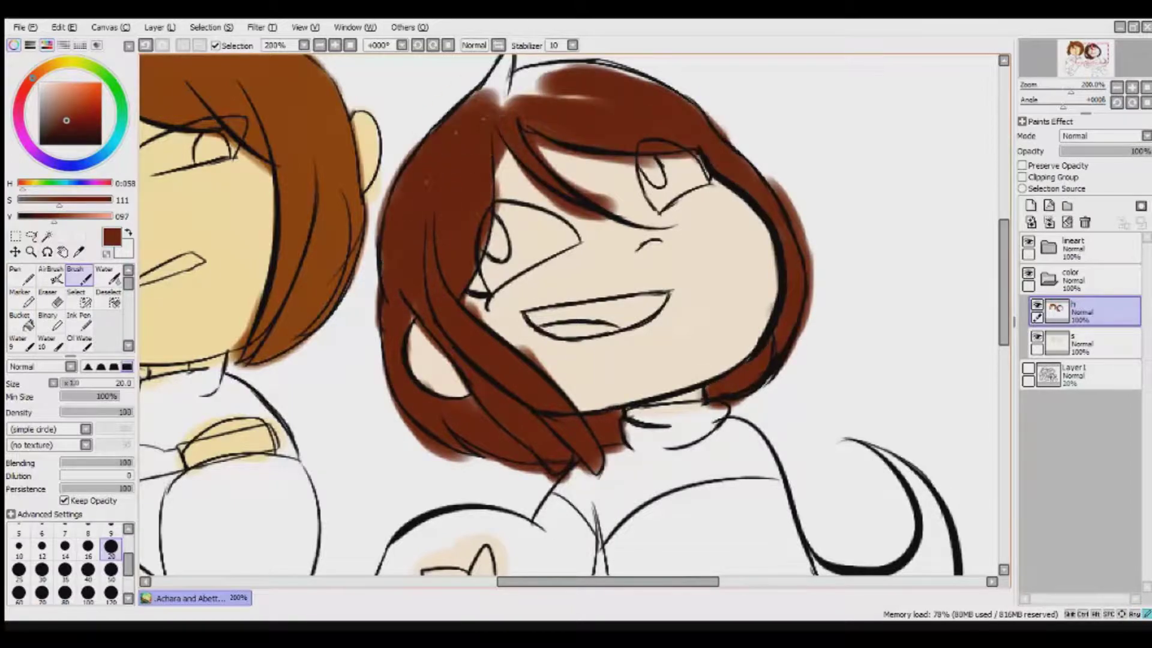
{"action": "scroll", "coordinate": [540, 300], "scroll_direction": "up", "scroll_amount": 1}
{"action": "left_click_drag", "start_coordinate": [468, 168], "coordinate": [504, 216]}
Paint the lower half of the right character's hair bright pink on a new layer clipped to color layer h.
{"action": "left_click", "coordinate": [1030, 206]}
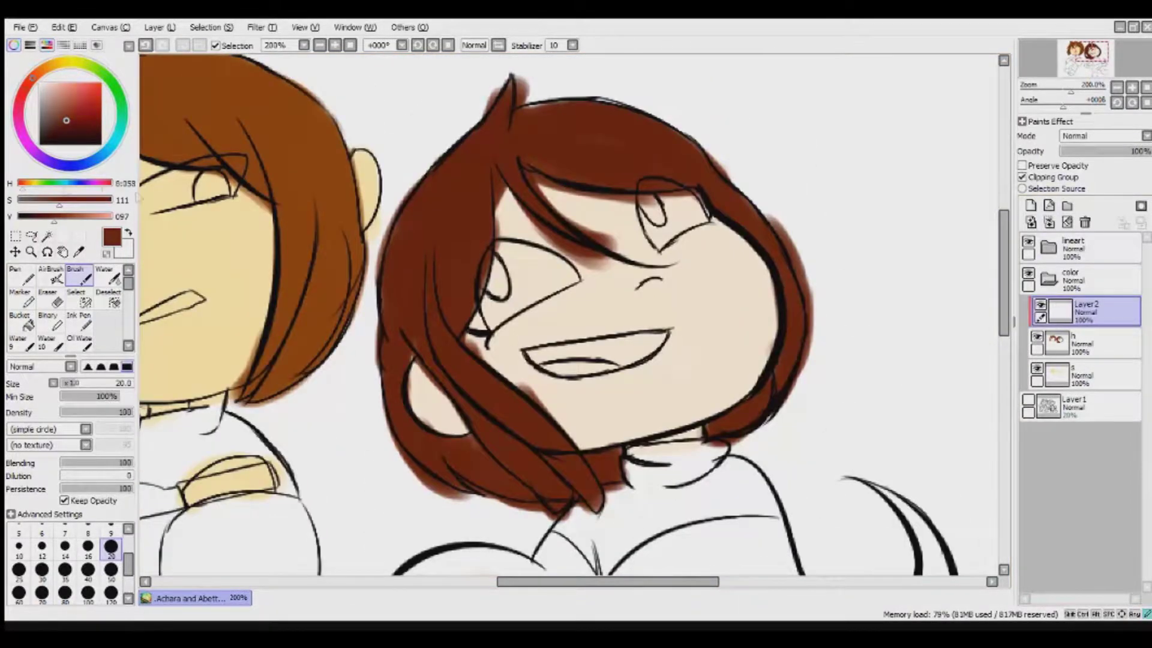
{"action": "left_click", "coordinate": [101, 83]}
{"action": "left_click_drag", "start_coordinate": [432, 384], "coordinate": [600, 510]}
{"action": "left_click_drag", "start_coordinate": [390, 366], "coordinate": [510, 504]}
{"action": "left_click_drag", "start_coordinate": [708, 402], "coordinate": [750, 444]}
{"action": "left_click_drag", "start_coordinate": [774, 228], "coordinate": [720, 432]}
{"action": "left_click_drag", "start_coordinate": [384, 324], "coordinate": [480, 366]}
{"action": "left_click", "coordinate": [51, 300]}
{"action": "left_click", "coordinate": [1080, 342]}
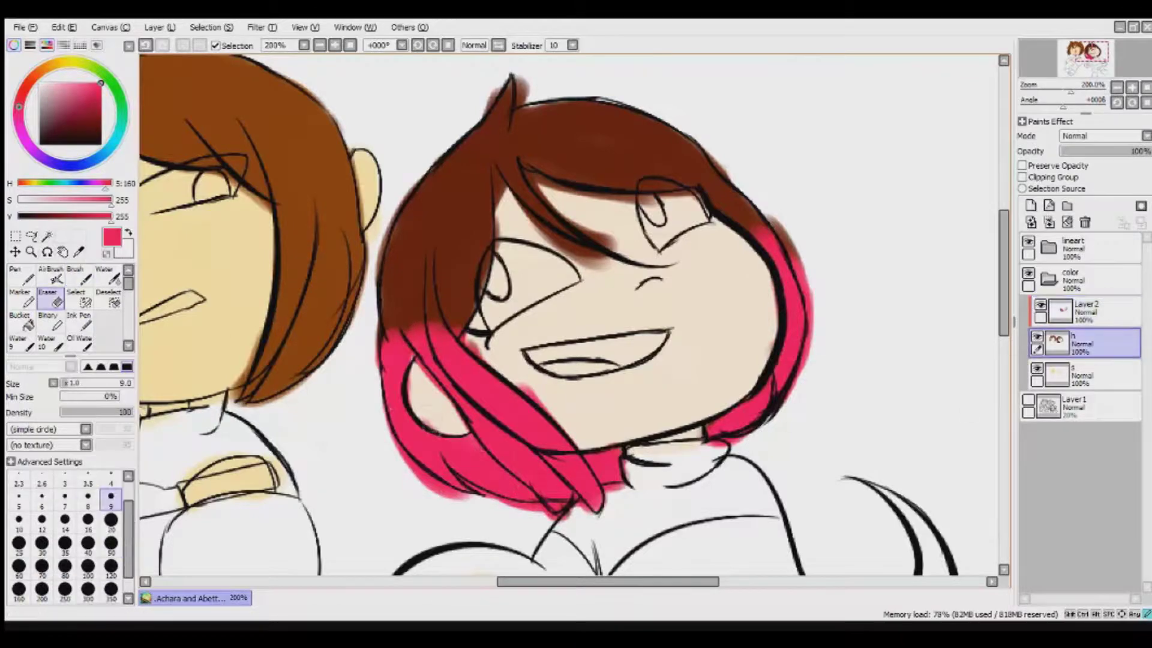
Paint the right character's torso and round sleeve pale pink on color layer b.
{"action": "scroll", "coordinate": [465, 454], "scroll_direction": "up", "scroll_amount": 5}
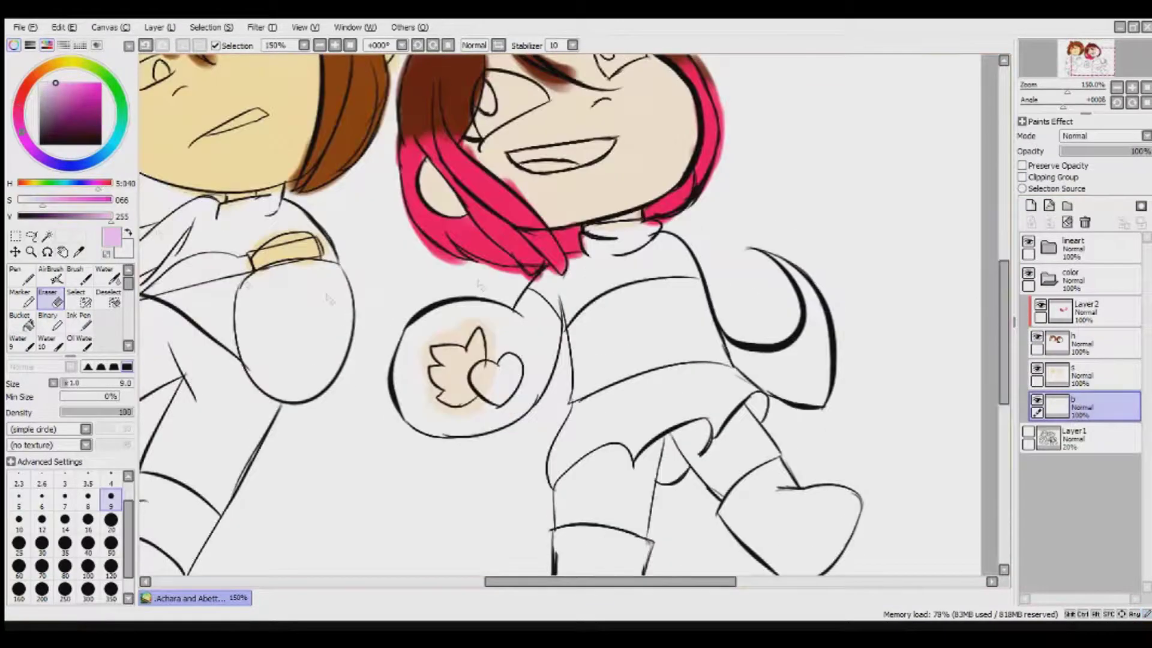
{"action": "key", "text": "b"}
{"action": "left_click_drag", "start_coordinate": [570, 360], "coordinate": [714, 288]}
{"action": "mouse_move", "coordinate": [432, 312]}
{"action": "left_mouse_down"}
{"action": "mouse_move", "coordinate": [480, 414]}
{"action": "mouse_move", "coordinate": [528, 408]}
{"action": "mouse_move", "coordinate": [504, 486]}
{"action": "left_mouse_up"}
{"action": "key", "text": "ctrl+z"}
Paint the right character's collar and the upper band of the shirt blue-violet.
{"action": "left_click", "coordinate": [58, 164]}
{"action": "left_click", "coordinate": [77, 82]}
{"action": "left_click_drag", "start_coordinate": [585, 234], "coordinate": [696, 288]}
{"action": "left_click_drag", "start_coordinate": [576, 264], "coordinate": [528, 318]}
Touch up the black line between the right character's shirt and curved tail on lineart layer b, checking the sketch.
{"action": "left_click", "coordinate": [1048, 247]}
{"action": "left_click", "coordinate": [1080, 406]}
{"action": "left_click", "coordinate": [78, 323]}
{"action": "left_click", "coordinate": [77, 144]}
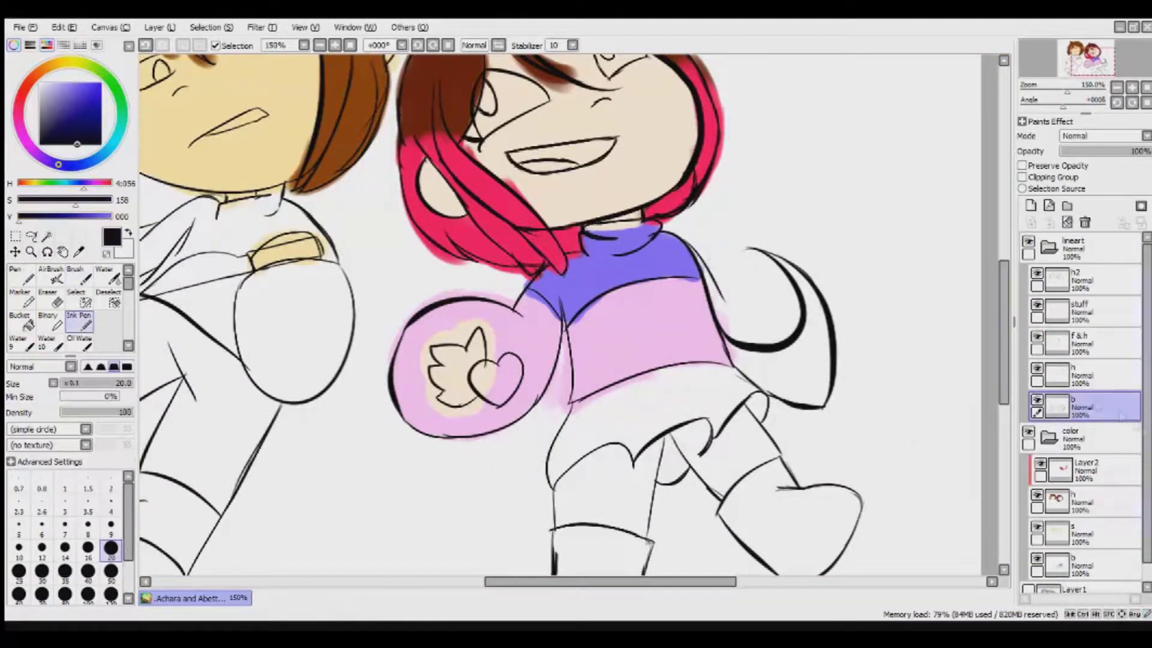
{"action": "scroll", "coordinate": [1080, 480], "scroll_direction": "down", "scroll_amount": 1}
{"action": "left_click", "coordinate": [1029, 571]}
{"action": "left_click", "coordinate": [1029, 571]}
Paint the right character's curved tail and skirt pink on color layer b.
{"action": "left_click", "coordinate": [1049, 240]}
{"action": "left_click", "coordinate": [1080, 399]}
{"action": "left_click", "coordinate": [75, 276]}
{"action": "left_click", "coordinate": [55, 83]}
{"action": "mouse_move", "coordinate": [729, 330]}
{"action": "left_mouse_down"}
{"action": "mouse_move", "coordinate": [741, 366]}
{"action": "mouse_move", "coordinate": [804, 396]}
{"action": "left_mouse_up"}
{"action": "left_click", "coordinate": [101, 82]}
{"action": "left_click_drag", "start_coordinate": [774, 252], "coordinate": [822, 390]}
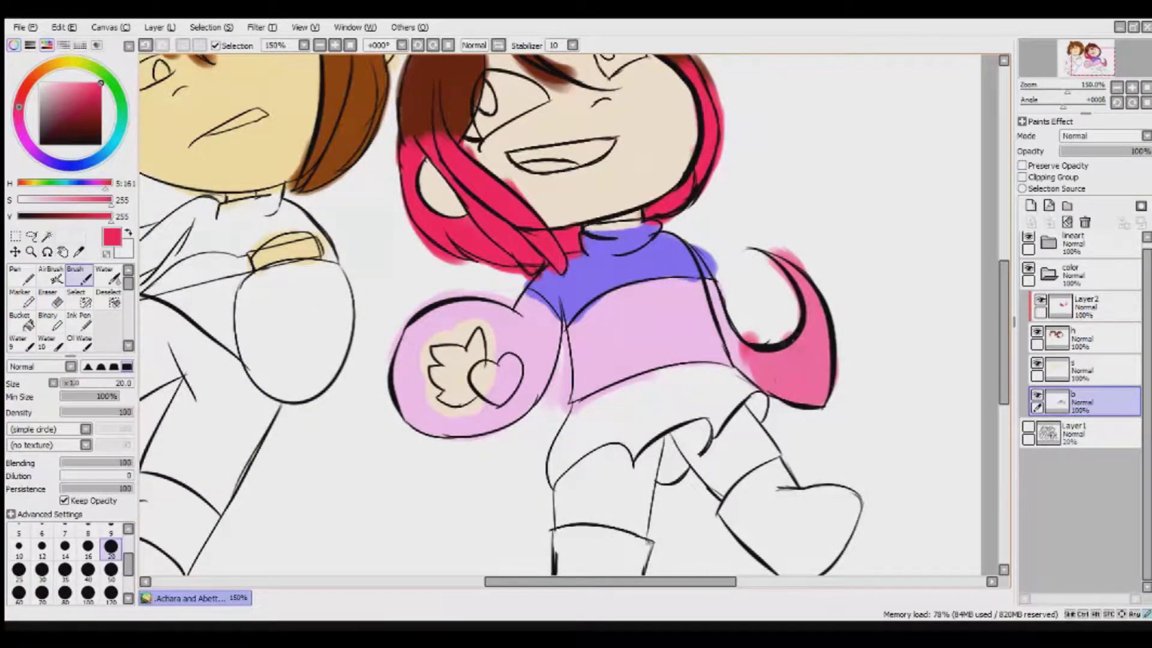
{"action": "scroll", "coordinate": [792, 414], "scroll_direction": "down", "scroll_amount": 2}
{"action": "mouse_move", "coordinate": [744, 342]}
{"action": "left_mouse_down"}
{"action": "mouse_move", "coordinate": [672, 438]}
{"action": "mouse_move", "coordinate": [564, 396]}
{"action": "mouse_move", "coordinate": [738, 360]}
{"action": "left_mouse_up"}
Paint the right character's leggings between the skirt and boots vivid purple.
{"action": "left_click", "coordinate": [41, 156]}
{"action": "mouse_move", "coordinate": [654, 420]}
{"action": "left_mouse_down"}
{"action": "mouse_move", "coordinate": [564, 468]}
{"action": "mouse_move", "coordinate": [630, 468]}
{"action": "left_mouse_up"}
{"action": "left_click_drag", "start_coordinate": [684, 438], "coordinate": [765, 390]}
Fill both of the right character's boots with dark reddish brown.
{"action": "scroll", "coordinate": [660, 420], "scroll_direction": "down", "scroll_amount": 7}
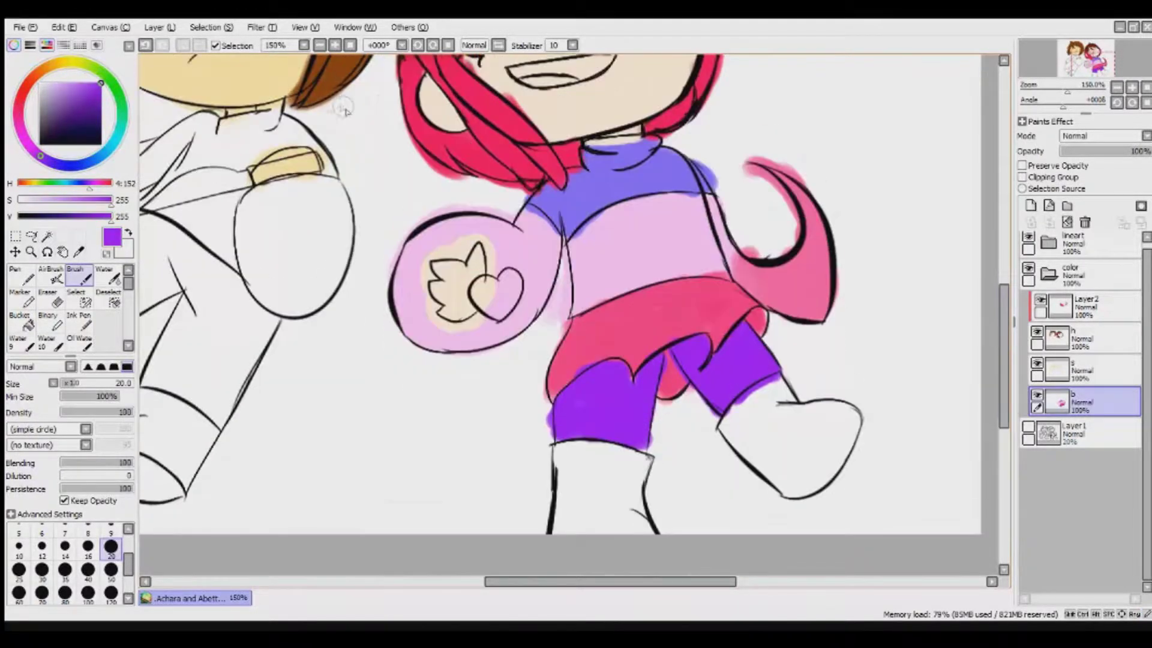
{"action": "left_click", "coordinate": [32, 78]}
{"action": "left_click", "coordinate": [66, 121]}
{"action": "left_click_drag", "start_coordinate": [780, 288], "coordinate": [828, 366]}
{"action": "mouse_move", "coordinate": [564, 345]}
{"action": "left_mouse_down"}
{"action": "mouse_move", "coordinate": [636, 396]}
{"action": "mouse_move", "coordinate": [642, 420]}
{"action": "left_mouse_up"}
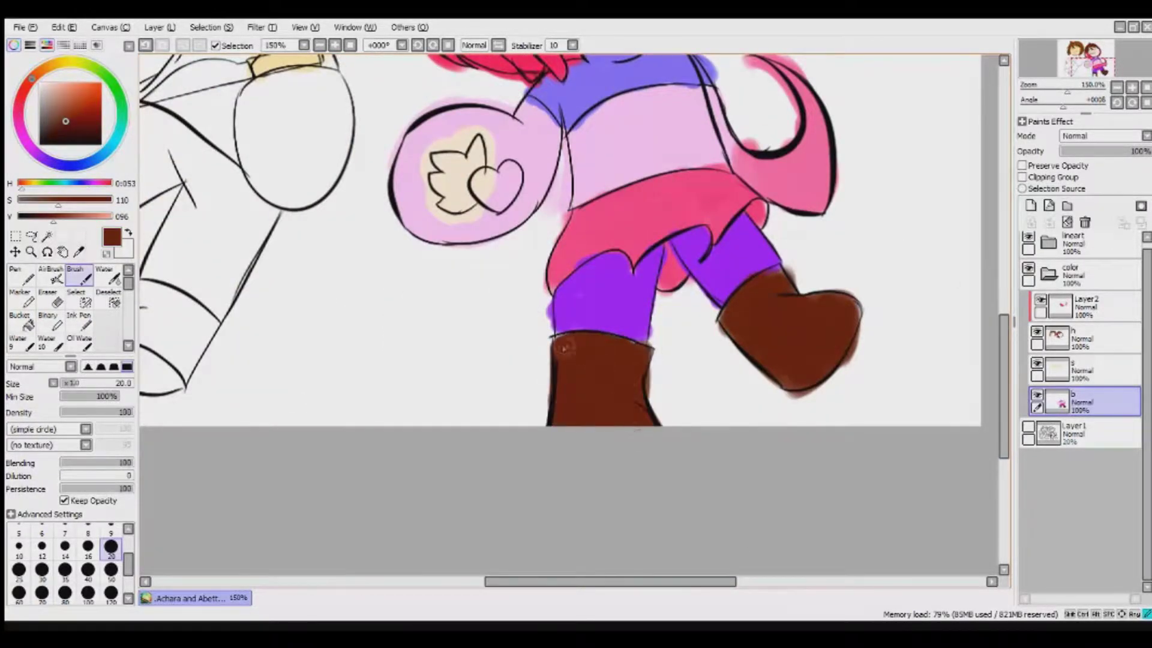
Paint the left character's boots brown, with a darker brown sole.
{"action": "left_click_drag", "start_coordinate": [540, 240], "coordinate": [960, 288]}
{"action": "left_click", "coordinate": [77, 111]}
{"action": "left_click_drag", "start_coordinate": [510, 396], "coordinate": [636, 384]}
{"action": "left_click_drag", "start_coordinate": [444, 336], "coordinate": [522, 375]}
{"action": "left_click_drag", "start_coordinate": [522, 420], "coordinate": [594, 444]}
Paint both legs of the left character's trousers orange-brown on color layer b.
{"action": "left_click", "coordinate": [76, 99]}
{"action": "scroll", "coordinate": [600, 300], "scroll_direction": "up", "scroll_amount": 5}
{"action": "mouse_move", "coordinate": [486, 414]}
{"action": "left_mouse_down"}
{"action": "mouse_move", "coordinate": [561, 327]}
{"action": "mouse_move", "coordinate": [648, 480]}
{"action": "left_mouse_up"}
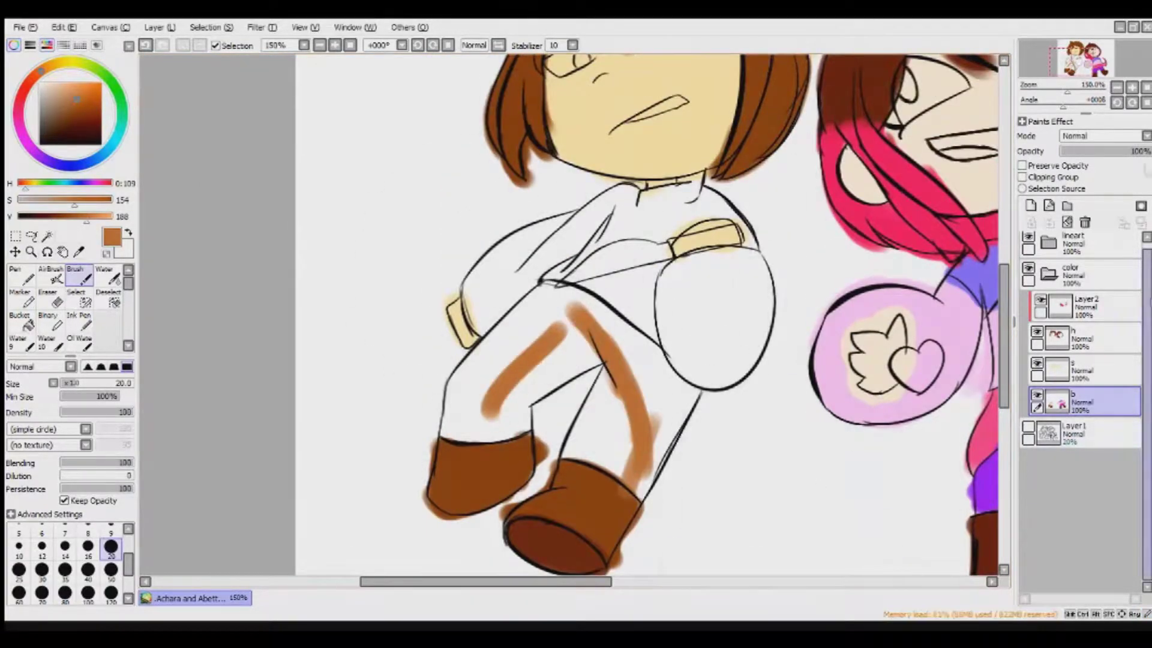
{"action": "left_click", "coordinate": [1048, 243]}
{"action": "left_click", "coordinate": [1048, 275]}
{"action": "left_click", "coordinate": [51, 298]}
{"action": "left_click_drag", "start_coordinate": [930, 288], "coordinate": [538, 285]}
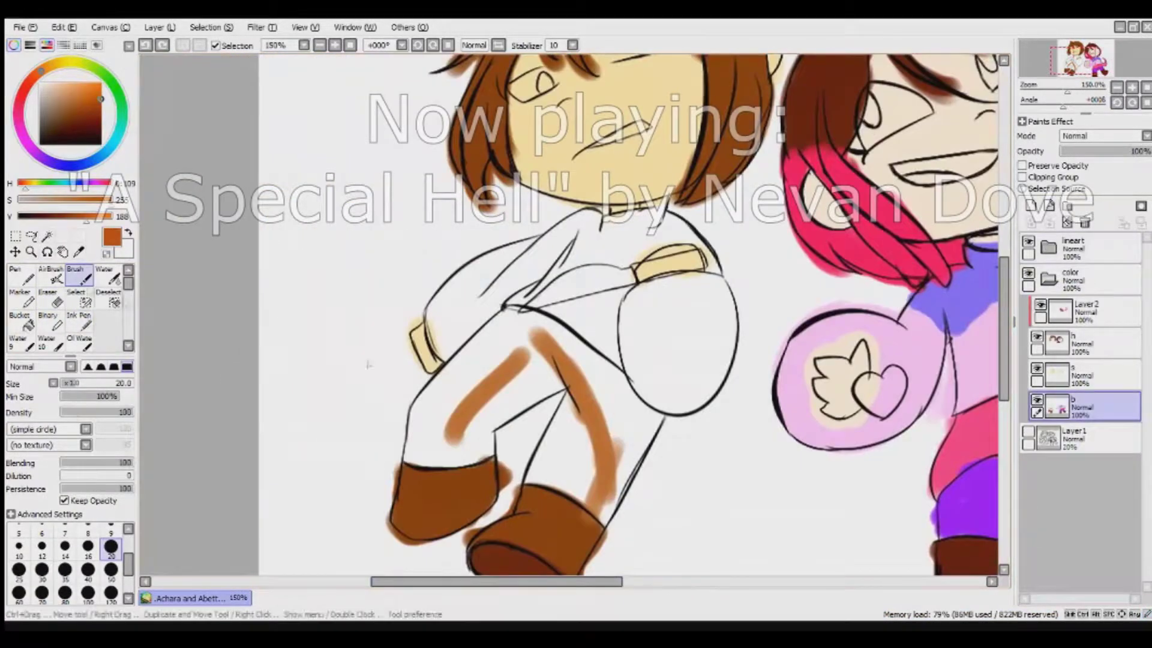
{"action": "left_click_drag", "start_coordinate": [432, 438], "coordinate": [516, 336]}
{"action": "left_click_drag", "start_coordinate": [570, 366], "coordinate": [624, 516]}
{"action": "left_click_drag", "start_coordinate": [468, 360], "coordinate": [654, 480]}
{"action": "mouse_move", "coordinate": [408, 456]}
{"action": "left_mouse_down"}
{"action": "mouse_move", "coordinate": [552, 366]}
{"action": "mouse_move", "coordinate": [504, 360]}
{"action": "left_mouse_up"}
{"action": "left_click_drag", "start_coordinate": [624, 372], "coordinate": [660, 486]}
Paint the left character's sweater body and sleeves green.
{"action": "left_click", "coordinate": [63, 190]}
{"action": "left_click", "coordinate": [53, 183]}
{"action": "mouse_move", "coordinate": [432, 336]}
{"action": "left_mouse_down"}
{"action": "mouse_move", "coordinate": [504, 258]}
{"action": "mouse_move", "coordinate": [648, 222]}
{"action": "left_mouse_up"}
{"action": "left_click_drag", "start_coordinate": [660, 216], "coordinate": [732, 384]}
{"action": "left_click_drag", "start_coordinate": [636, 360], "coordinate": [714, 408]}
{"action": "mouse_move", "coordinate": [624, 312]}
{"action": "left_mouse_down"}
{"action": "mouse_move", "coordinate": [702, 282]}
{"action": "mouse_move", "coordinate": [708, 384]}
{"action": "left_mouse_up"}
{"action": "mouse_move", "coordinate": [528, 294]}
{"action": "left_mouse_down"}
{"action": "mouse_move", "coordinate": [624, 354]}
{"action": "mouse_move", "coordinate": [660, 252]}
{"action": "left_mouse_up"}
Paint the lower half of the left character's front sleeve and a diagonal stripe across the sweater yellow.
{"action": "left_click", "coordinate": [67, 62]}
{"action": "left_click_drag", "start_coordinate": [621, 348], "coordinate": [750, 369]}
{"action": "mouse_move", "coordinate": [630, 354]}
{"action": "left_mouse_down"}
{"action": "mouse_move", "coordinate": [648, 396]}
{"action": "mouse_move", "coordinate": [726, 408]}
{"action": "left_mouse_up"}
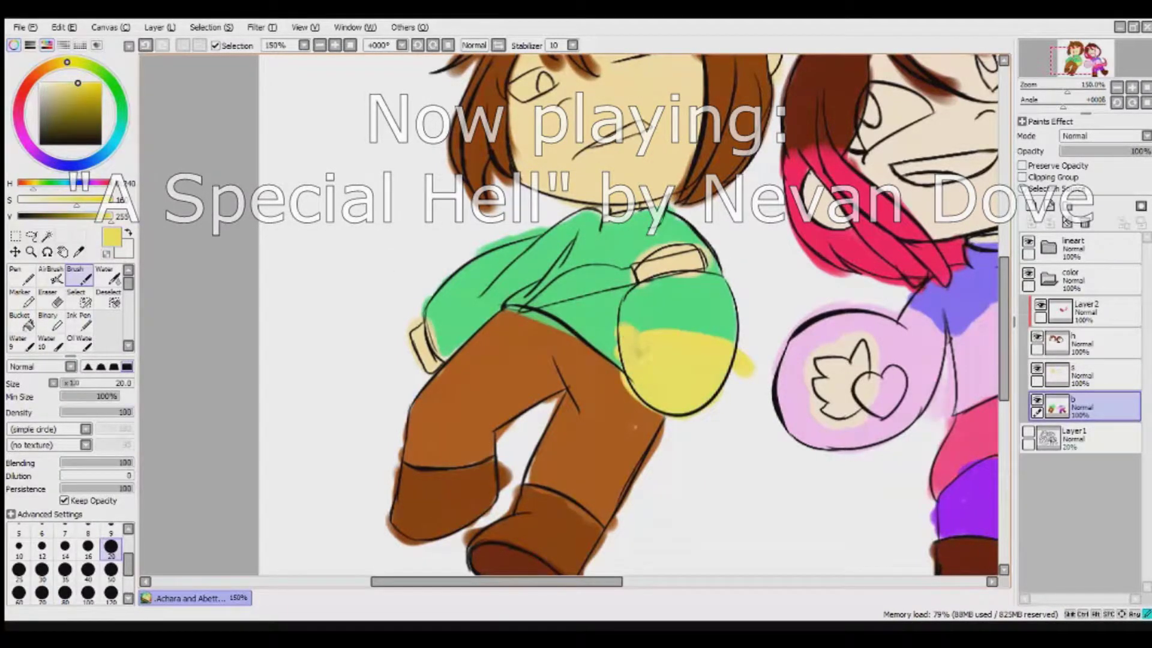
{"action": "left_click_drag", "start_coordinate": [435, 216], "coordinate": [618, 312]}
{"action": "left_click_drag", "start_coordinate": [585, 270], "coordinate": [630, 324]}
Add a color layer above layer s and name it stuff.
{"action": "scroll", "coordinate": [570, 312], "scroll_direction": "right", "scroll_amount": 2}
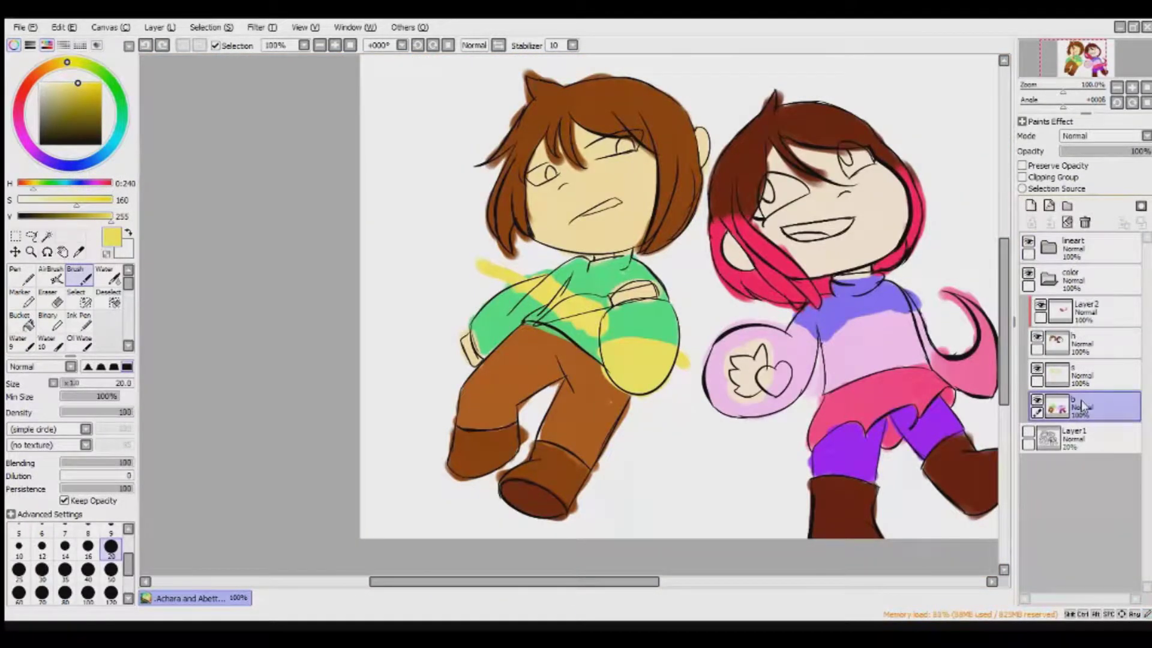
{"action": "left_click", "coordinate": [1071, 374]}
{"action": "double_click", "coordinate": [1080, 367]}
{"action": "type", "text": "stuff"}
{"action": "key", "text": "Return"}
Paint the heart on the right character's sleeve dark purple and the left character's hand at the folded arm brown.
{"action": "left_click", "coordinate": [20, 216]}
{"action": "left_click_drag", "start_coordinate": [759, 363], "coordinate": [780, 393]}
{"action": "left_click_drag", "start_coordinate": [618, 298], "coordinate": [657, 289]}
Paint a large bright red rounded shape behind the left character on a new layer below layer b.
{"action": "left_click", "coordinate": [25, 87]}
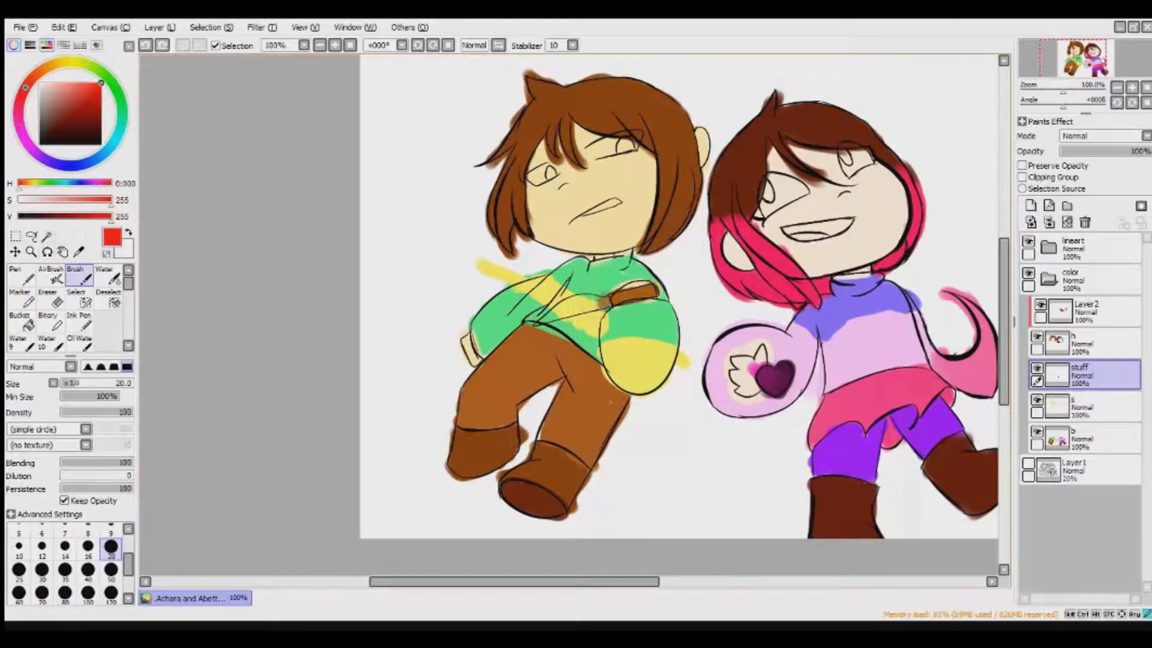
{"action": "scroll", "coordinate": [660, 300], "scroll_direction": "right", "scroll_amount": 2}
{"action": "left_click", "coordinate": [1031, 205]}
{"action": "mouse_move", "coordinate": [420, 273]}
{"action": "left_mouse_down"}
{"action": "mouse_move", "coordinate": [345, 384]}
{"action": "mouse_move", "coordinate": [420, 459]}
{"action": "left_mouse_up"}
{"action": "left_click_drag", "start_coordinate": [360, 336], "coordinate": [456, 420]}
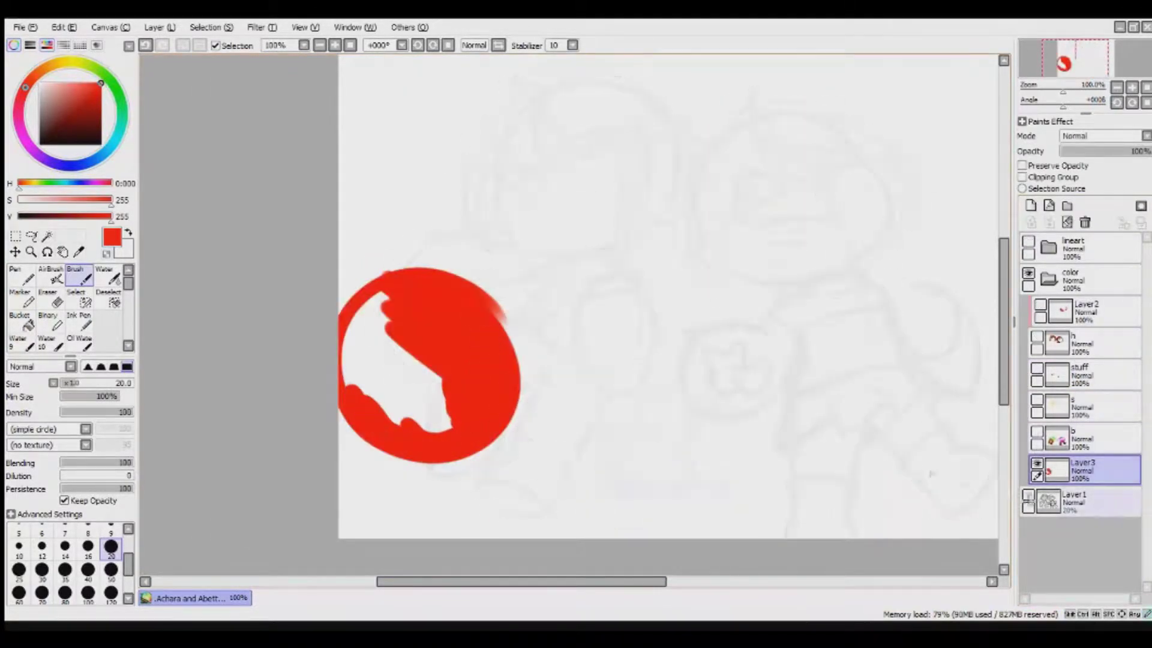
{"action": "left_click_drag", "start_coordinate": [372, 312], "coordinate": [420, 444]}
{"action": "left_click_drag", "start_coordinate": [516, 96], "coordinate": [660, 180]}
{"action": "left_click_drag", "start_coordinate": [696, 228], "coordinate": [894, 192]}
Erase along the red shape's edge, undoing the stray strokes.
{"action": "key", "text": "e"}
{"action": "mouse_move", "coordinate": [390, 270]}
{"action": "left_mouse_down"}
{"action": "mouse_move", "coordinate": [384, 444]}
{"action": "mouse_move", "coordinate": [420, 366]}
{"action": "mouse_move", "coordinate": [480, 288]}
{"action": "mouse_move", "coordinate": [342, 432]}
{"action": "left_mouse_up"}
{"action": "key", "text": "ctrl+z"}
{"action": "key", "text": "ctrl+z"}
{"action": "key", "text": "ctrl+z"}
{"action": "left_click_drag", "start_coordinate": [360, 288], "coordinate": [384, 444]}
Paint the left character's eyes on the stuff & f layer with bright red irises and darker red upper areas.
{"action": "left_click", "coordinate": [1080, 375]}
{"action": "key", "text": "ctrl+plus"}
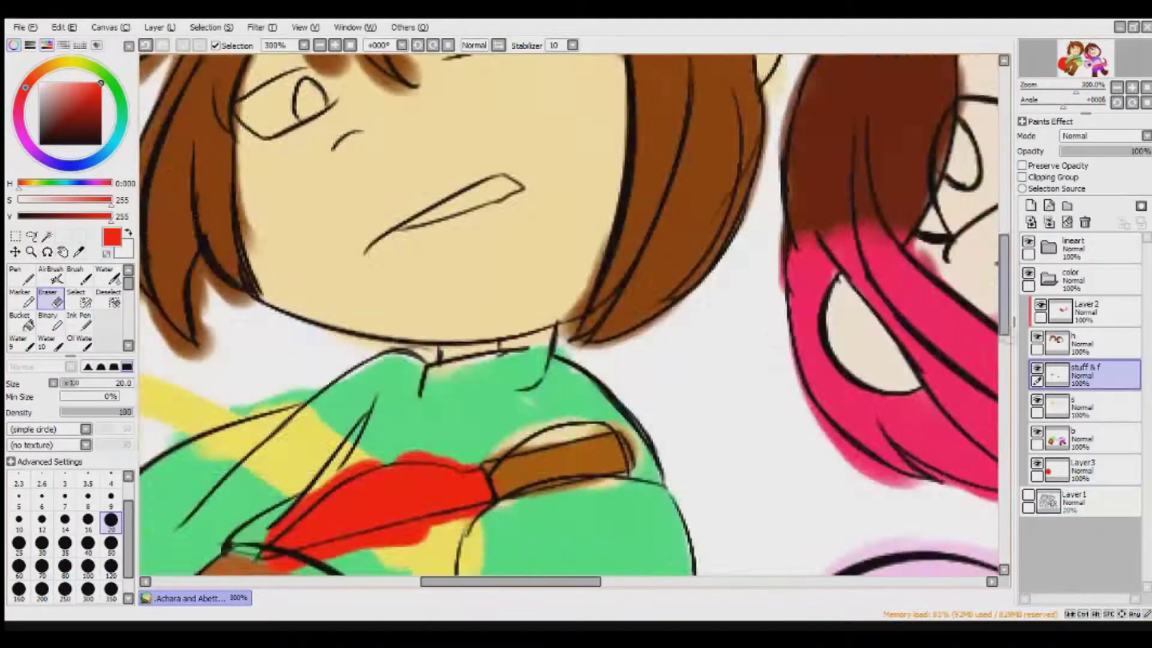
{"action": "key", "text": "b"}
{"action": "left_click_drag", "start_coordinate": [510, 192], "coordinate": [552, 228]}
{"action": "mouse_move", "coordinate": [282, 264]}
{"action": "left_mouse_down"}
{"action": "mouse_move", "coordinate": [330, 300]}
{"action": "mouse_move", "coordinate": [360, 282]}
{"action": "left_mouse_up"}
{"action": "left_click_drag", "start_coordinate": [456, 198], "coordinate": [510, 207]}
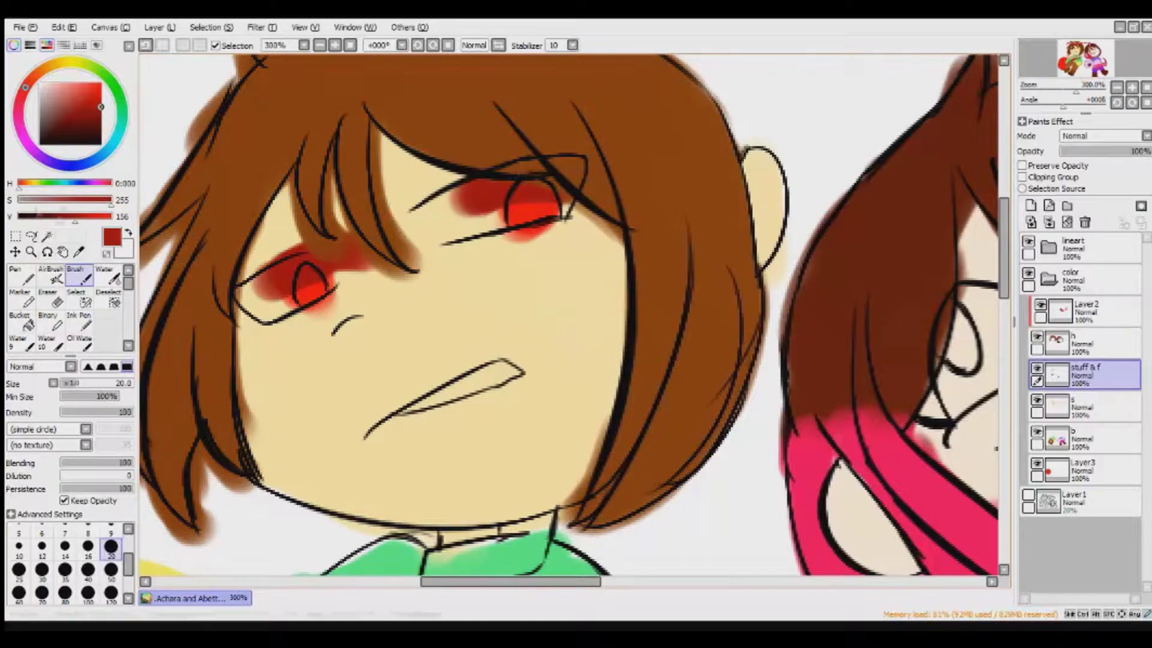
Paint the whites of the left character's eyes on a new layer below stuff & f.
{"action": "key", "text": "x"}
{"action": "key", "text": "ctrl+shift+n"}
{"action": "left_click_drag", "start_coordinate": [420, 204], "coordinate": [432, 240]}
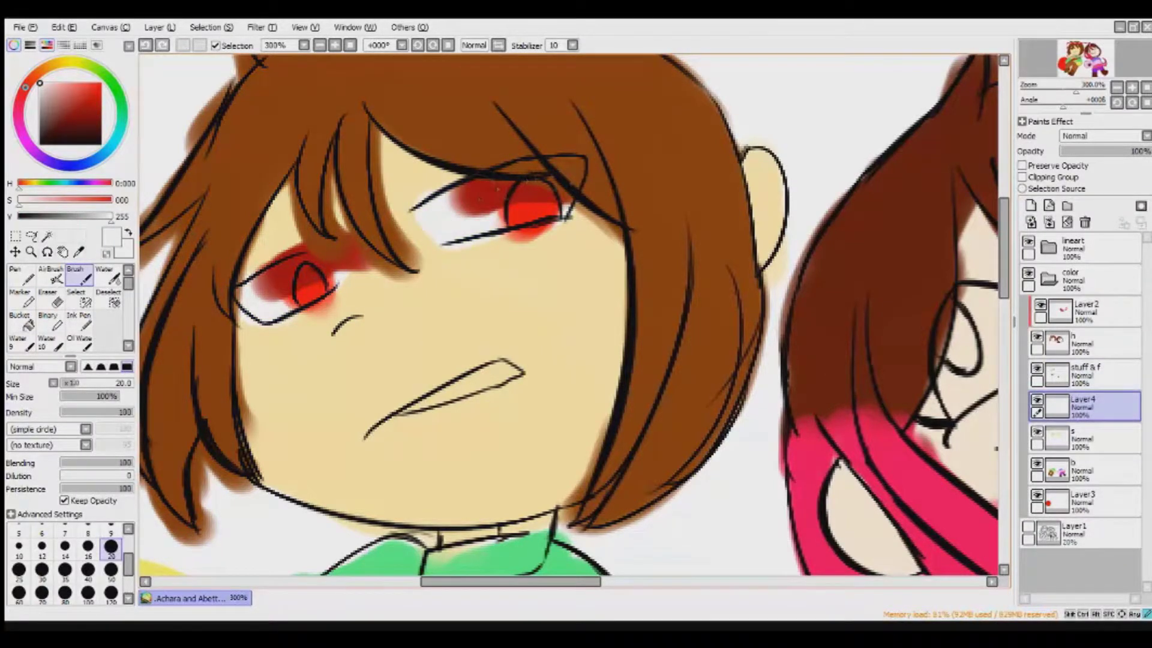
Paint the pupils of both of the right character's eyes bright magenta.
{"action": "key", "text": "ctrl+minus"}
{"action": "key", "text": "ctrl+plus"}
{"action": "left_click", "coordinate": [96, 96]}
{"action": "left_click_drag", "start_coordinate": [630, 207], "coordinate": [654, 276]}
{"action": "mouse_move", "coordinate": [240, 354]}
{"action": "left_mouse_down"}
{"action": "mouse_move", "coordinate": [252, 456]}
{"action": "mouse_move", "coordinate": [282, 432]}
{"action": "left_mouse_up"}
Fill the rest of the right character's eyes around the pupils with dark magenta-purple.
{"action": "left_click", "coordinate": [101, 118]}
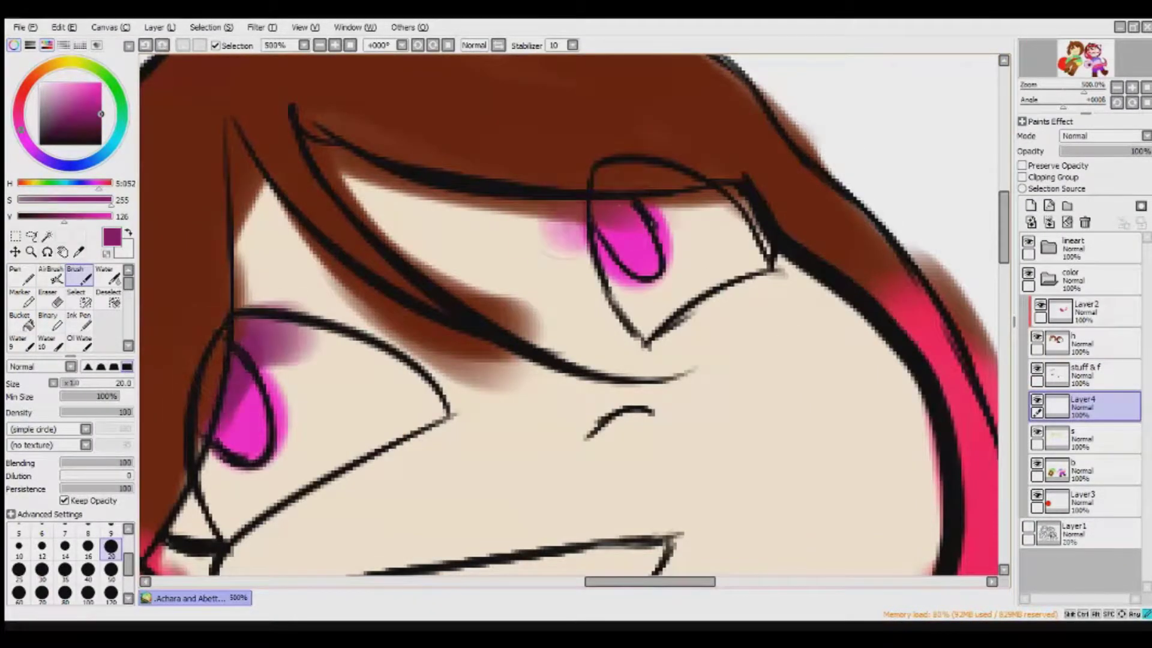
{"action": "left_click_drag", "start_coordinate": [522, 216], "coordinate": [642, 264]}
{"action": "left_click_drag", "start_coordinate": [336, 312], "coordinate": [468, 420]}
{"action": "left_click_drag", "start_coordinate": [252, 300], "coordinate": [456, 408]}
{"action": "left_click_drag", "start_coordinate": [198, 528], "coordinate": [312, 456]}
{"action": "left_click_drag", "start_coordinate": [540, 228], "coordinate": [660, 276]}
{"action": "left_click_drag", "start_coordinate": [648, 216], "coordinate": [690, 288]}
{"action": "key", "text": "ctrl+minus"}
{"action": "scroll", "coordinate": [570, 318], "scroll_direction": "down", "scroll_amount": 2}
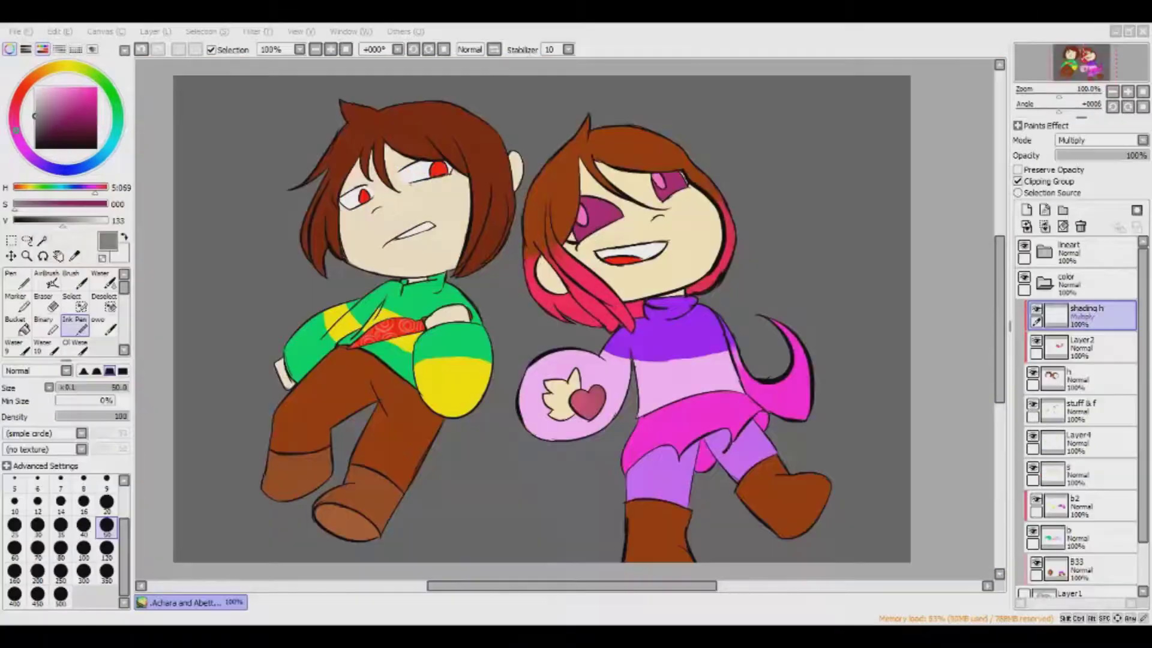
Shade the outer edge of the right character's hair in gray on the Multiply layer shading h.
{"action": "key", "text": "ctrl+plus"}
{"action": "mouse_move", "coordinate": [1000, 300]}
{"action": "left_mouse_down"}
{"action": "mouse_move", "coordinate": [1000, 273]}
{"action": "mouse_move", "coordinate": [1001, 328]}
{"action": "left_mouse_up"}
{"action": "key", "text": "ctrl+z"}
{"action": "left_click_drag", "start_coordinate": [234, 282], "coordinate": [318, 400]}
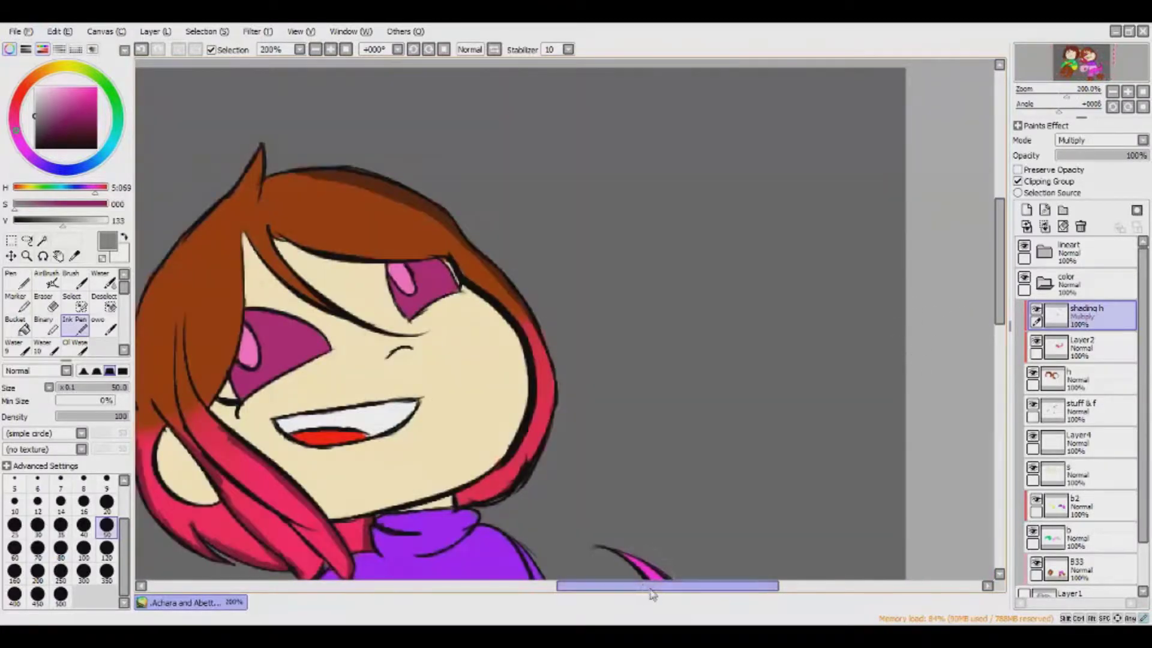
{"action": "left_click_drag", "start_coordinate": [649, 593], "coordinate": [599, 593]}
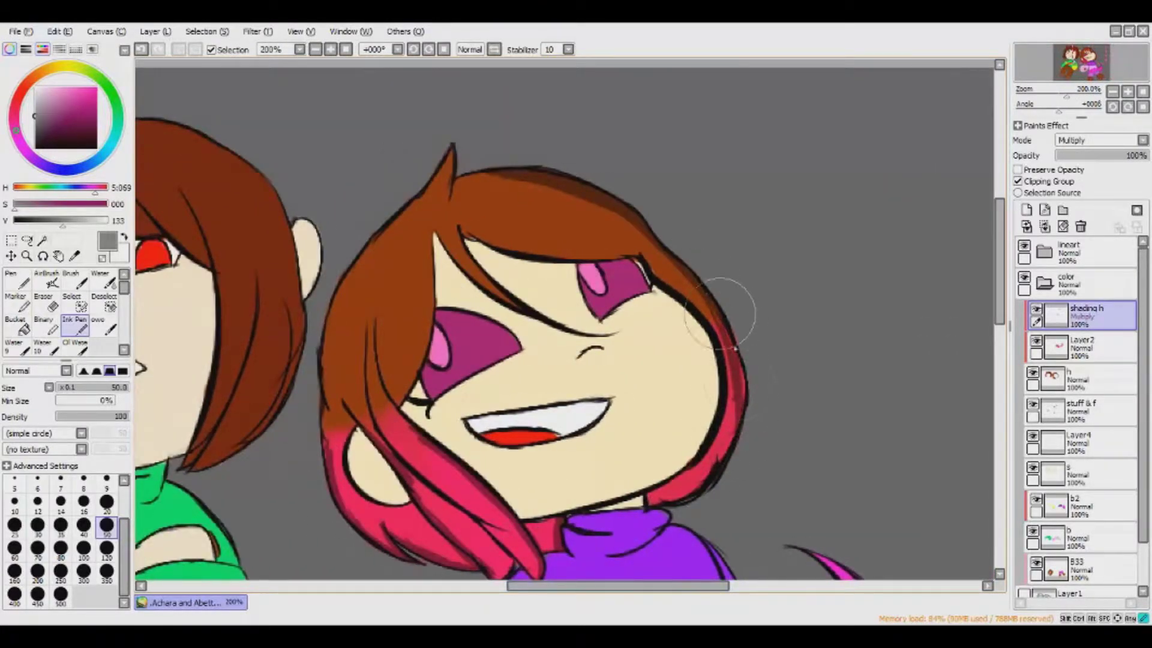
Shade the left character's hair along its outer edge, bangs and side locks on the shading h layer.
{"action": "left_click_drag", "start_coordinate": [684, 585], "coordinate": [600, 585]}
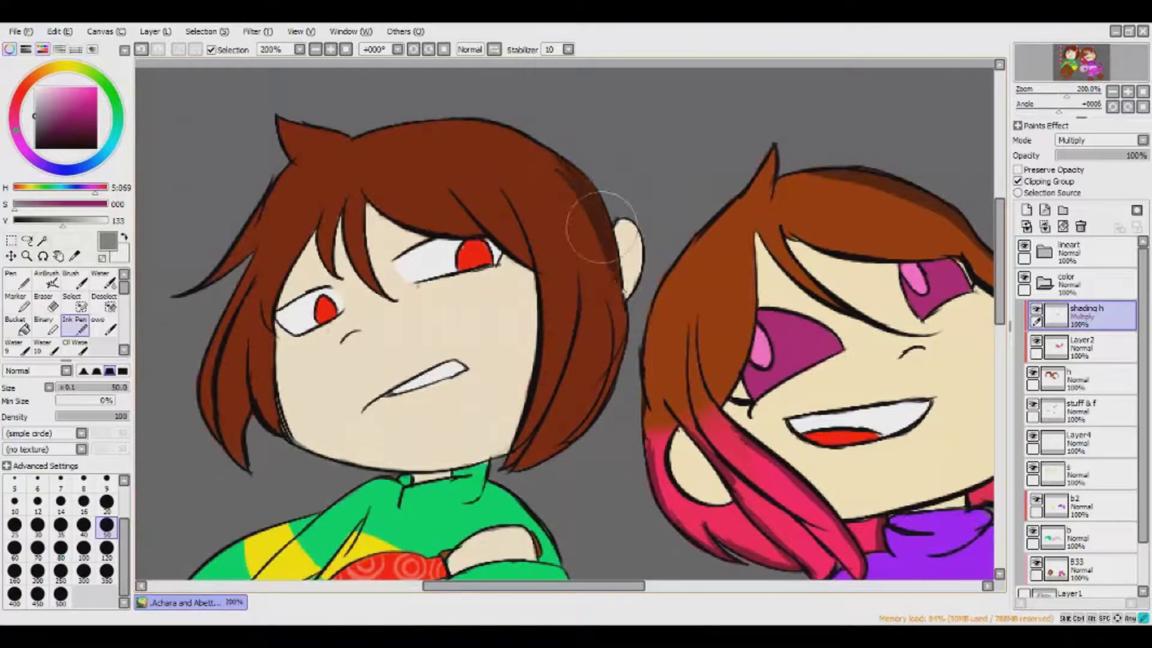
{"action": "mouse_move", "coordinate": [540, 324]}
{"action": "left_mouse_down"}
{"action": "mouse_move", "coordinate": [522, 462]}
{"action": "mouse_move", "coordinate": [540, 456]}
{"action": "left_mouse_up"}
{"action": "left_click_drag", "start_coordinate": [546, 183], "coordinate": [537, 406]}
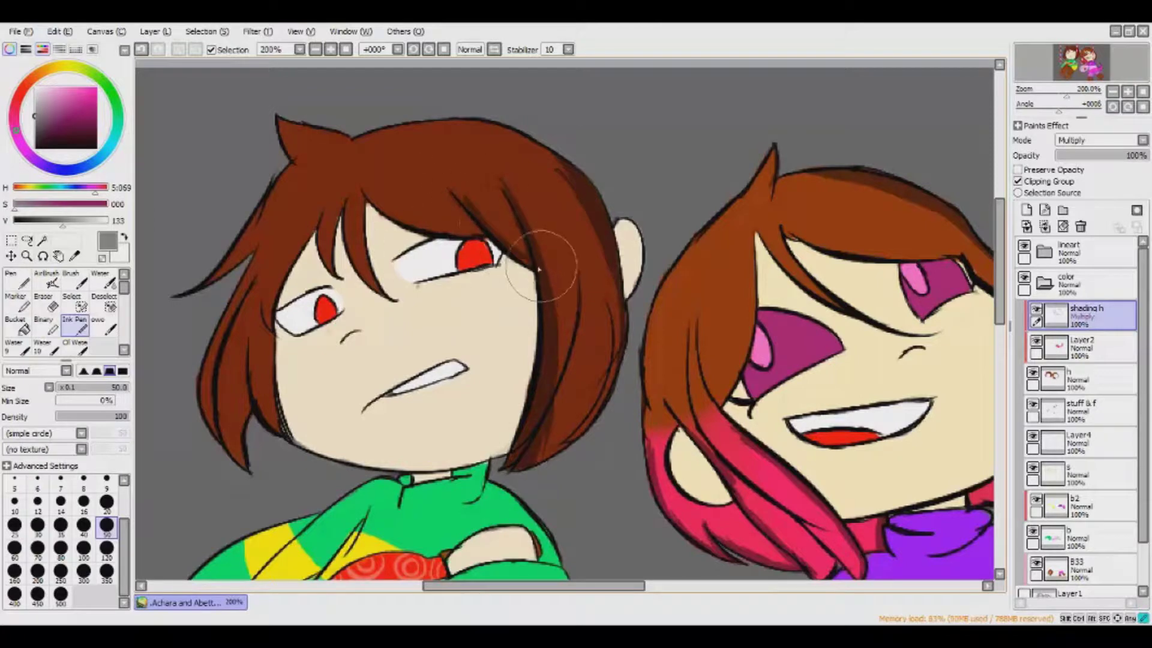
{"action": "left_click_drag", "start_coordinate": [357, 189], "coordinate": [386, 292]}
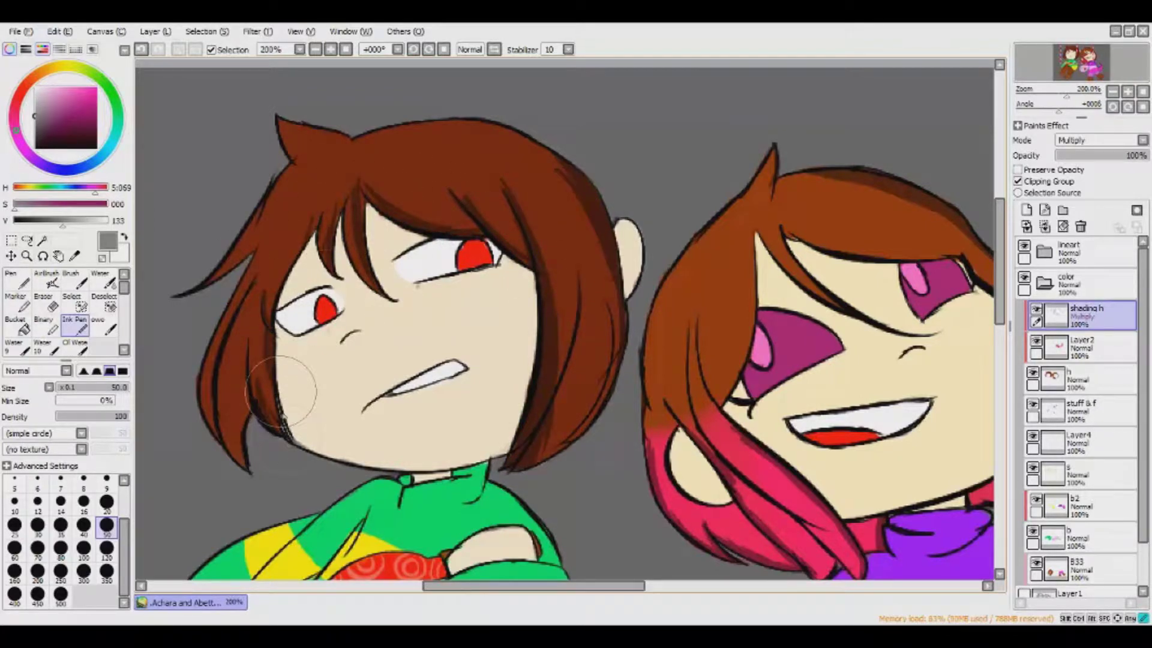
{"action": "left_click_drag", "start_coordinate": [244, 296], "coordinate": [210, 420]}
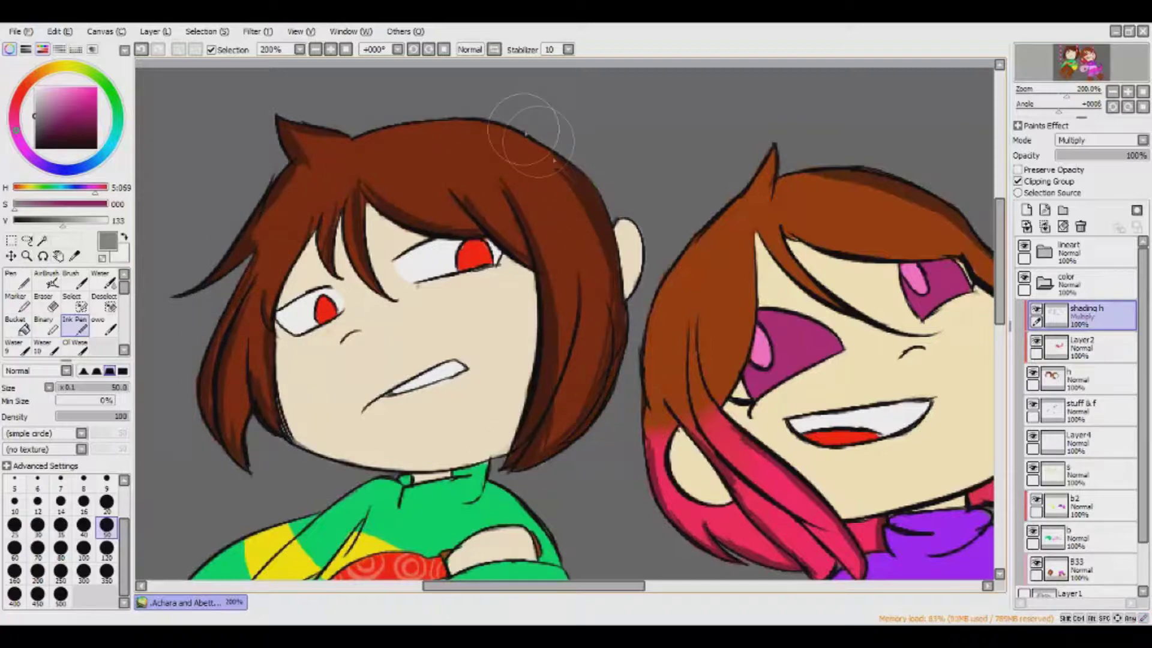
{"action": "key", "text": "ctrl+minus"}
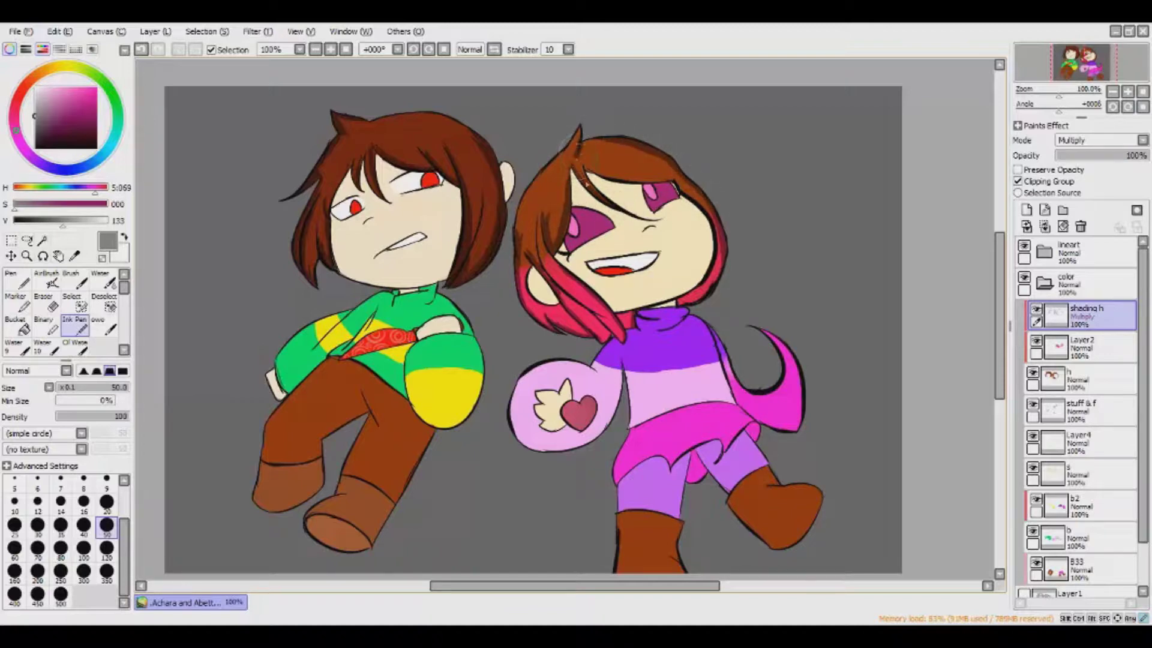
Add a clipped Luminosity layer above stuff & f and paint a light highlight on the heart emblem.
{"action": "left_click", "coordinate": [1080, 411]}
{"action": "left_click", "coordinate": [1026, 209]}
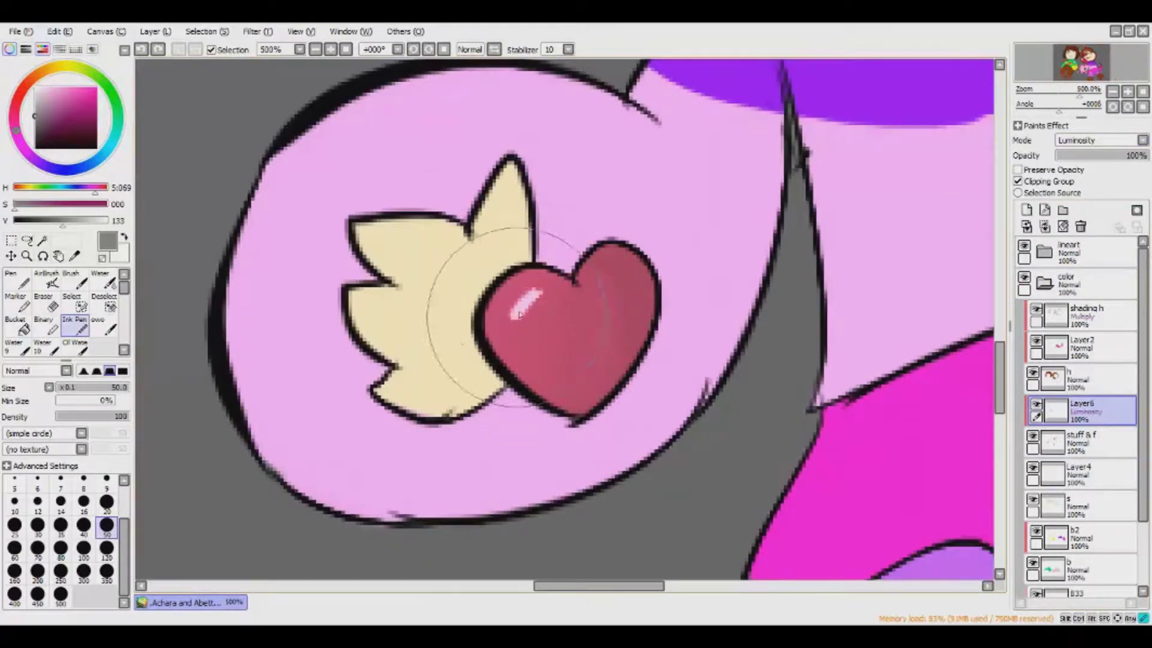
{"action": "mouse_move", "coordinate": [513, 316]}
{"action": "left_mouse_down"}
{"action": "mouse_move", "coordinate": [537, 294]}
{"action": "mouse_move", "coordinate": [507, 340]}
{"action": "left_mouse_up"}
{"action": "left_click", "coordinate": [519, 289]}
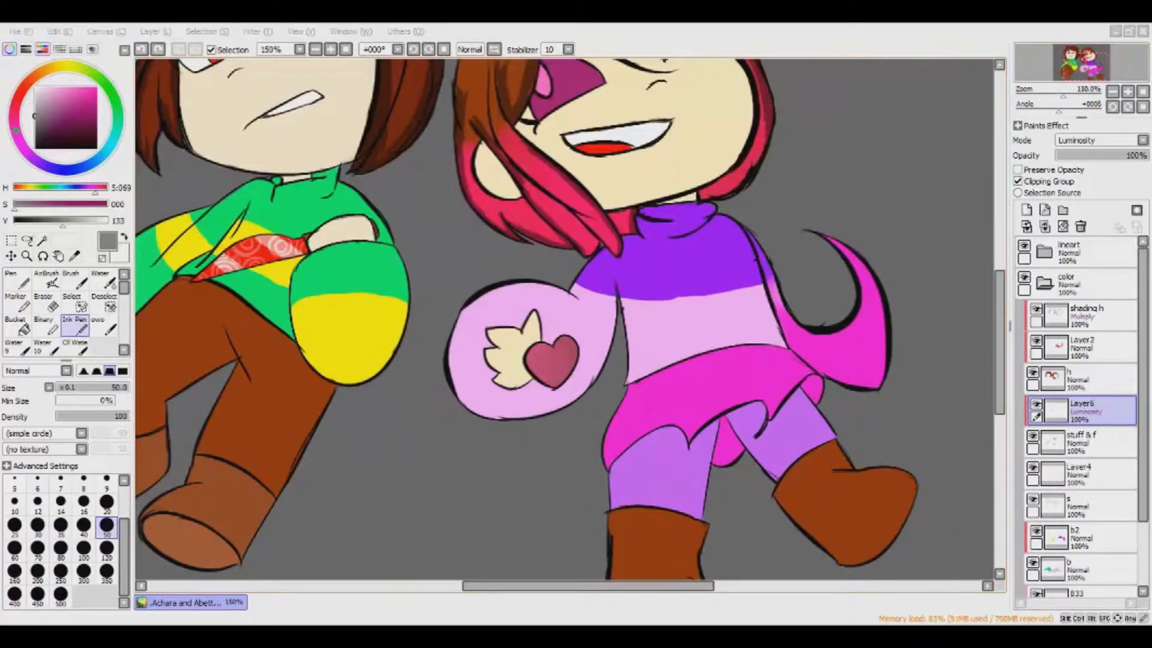
Clip Layer4 to the skin layer and set its blending mode to Shade.
{"action": "scroll", "coordinate": [649, 313], "scroll_direction": "down", "scroll_amount": 1}
{"action": "left_click_drag", "start_coordinate": [999, 336], "coordinate": [1000, 278]}
{"action": "left_click", "coordinate": [1072, 474]}
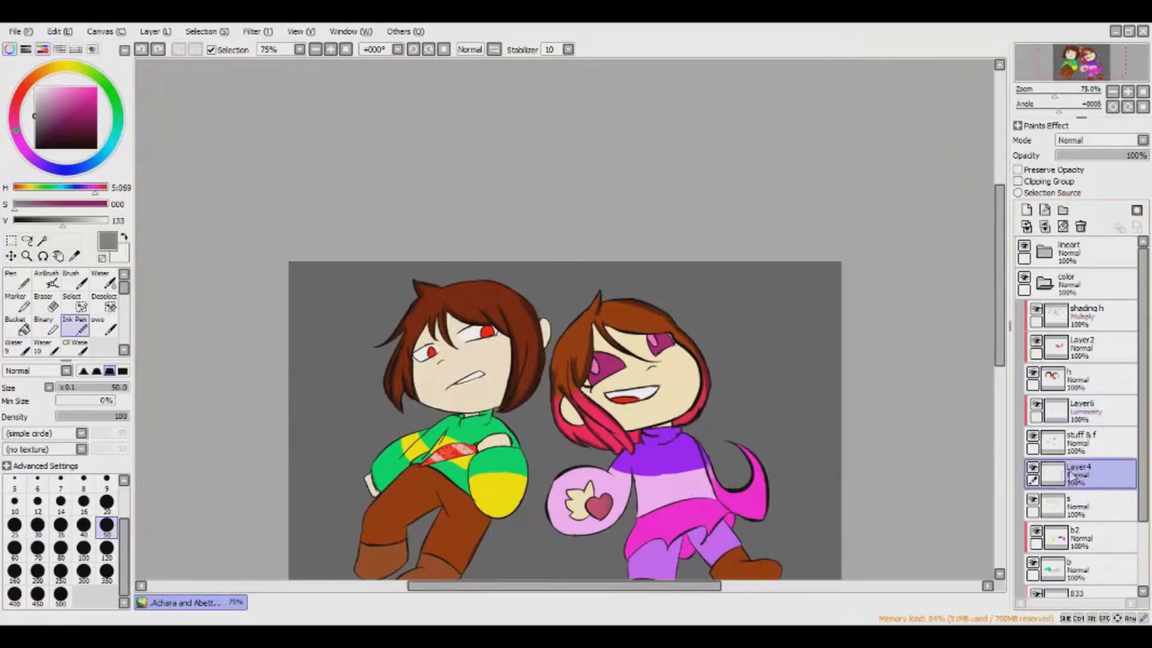
{"action": "left_click", "coordinate": [1018, 181]}
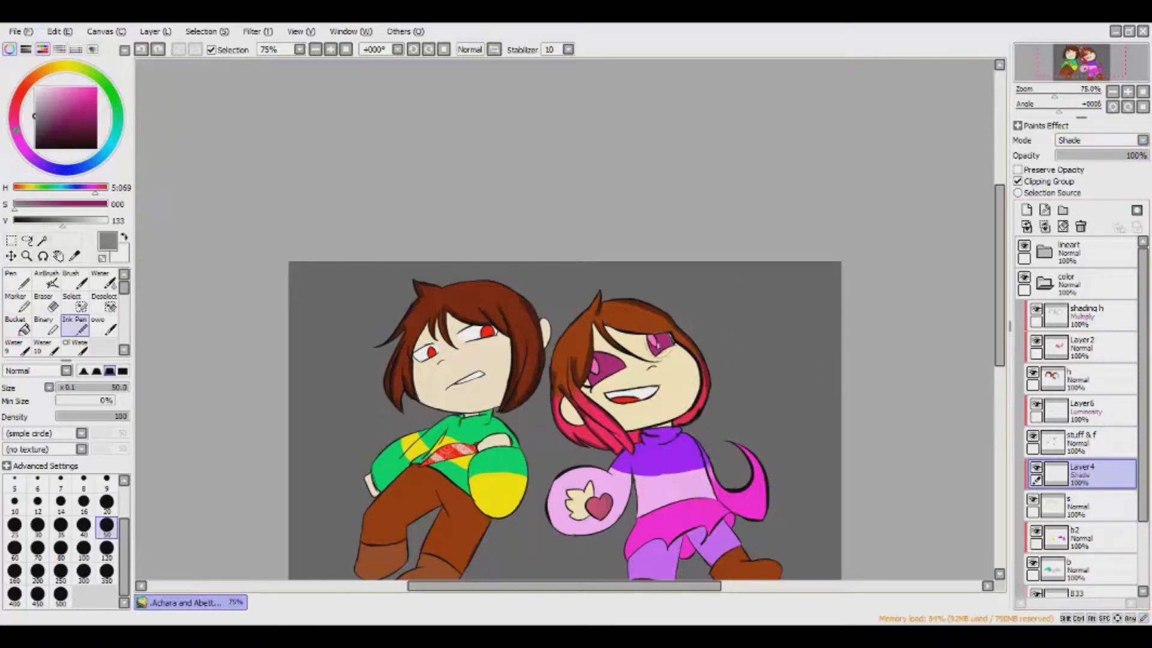
{"action": "scroll", "coordinate": [654, 345], "scroll_direction": "up", "scroll_amount": 3}
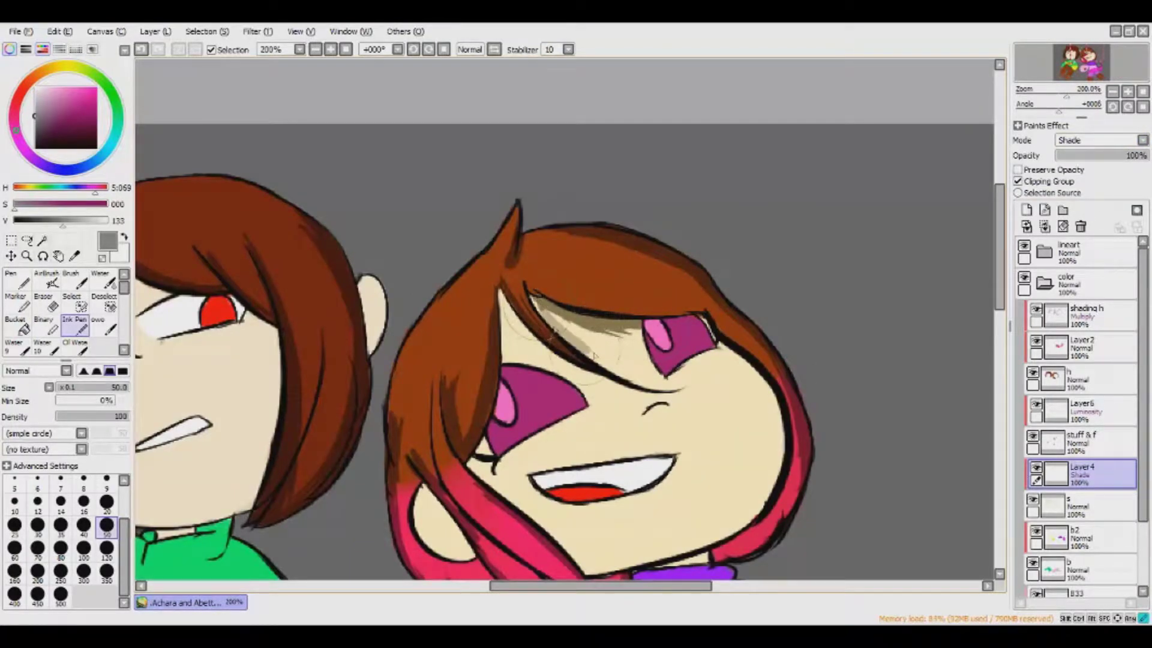
{"action": "key", "text": "ctrl+z"}
{"action": "key", "text": "ctrl+z"}
{"action": "key", "text": "ctrl+z"}
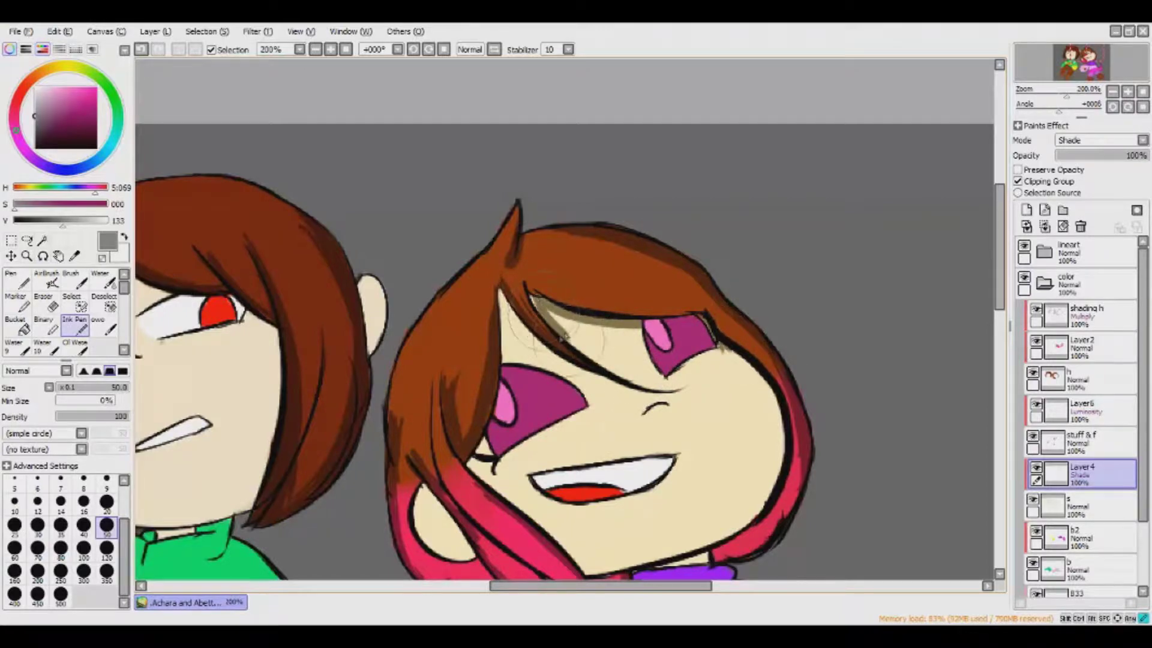
{"action": "left_click_drag", "start_coordinate": [602, 344], "coordinate": [606, 327]}
{"action": "left_click_drag", "start_coordinate": [720, 373], "coordinate": [687, 389]}
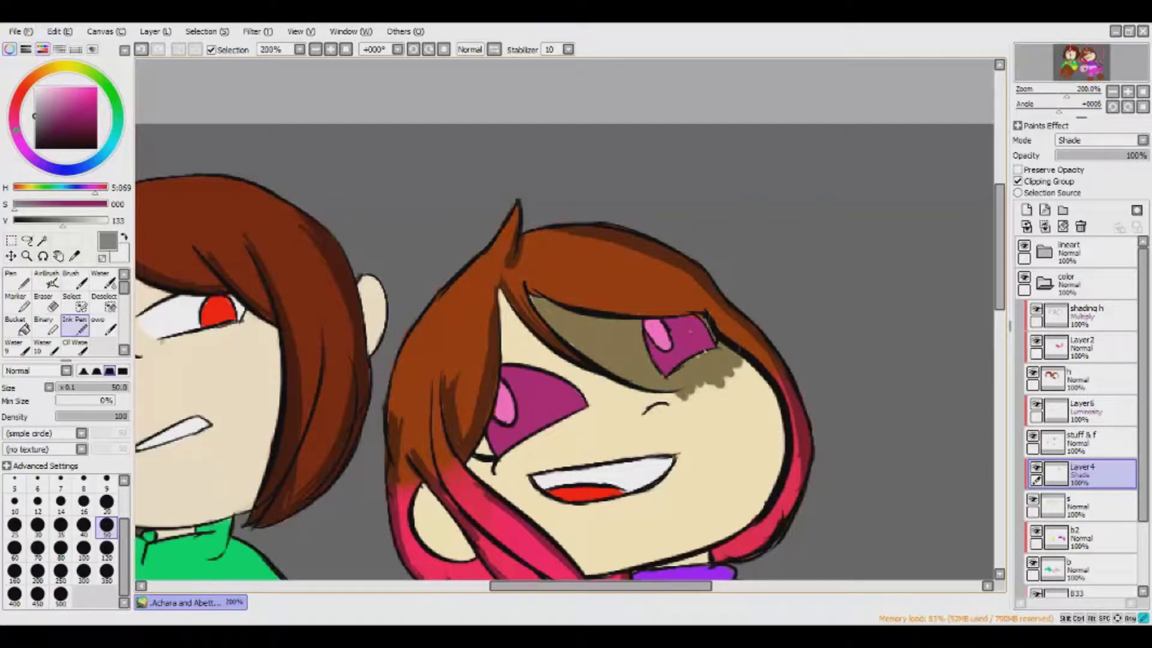
{"action": "mouse_move", "coordinate": [591, 373]}
{"action": "left_mouse_down"}
{"action": "mouse_move", "coordinate": [672, 414]}
{"action": "mouse_move", "coordinate": [510, 480]}
{"action": "mouse_move", "coordinate": [504, 318]}
{"action": "mouse_move", "coordinate": [680, 381]}
{"action": "mouse_move", "coordinate": [765, 432]}
{"action": "mouse_move", "coordinate": [756, 392]}
{"action": "left_mouse_up"}
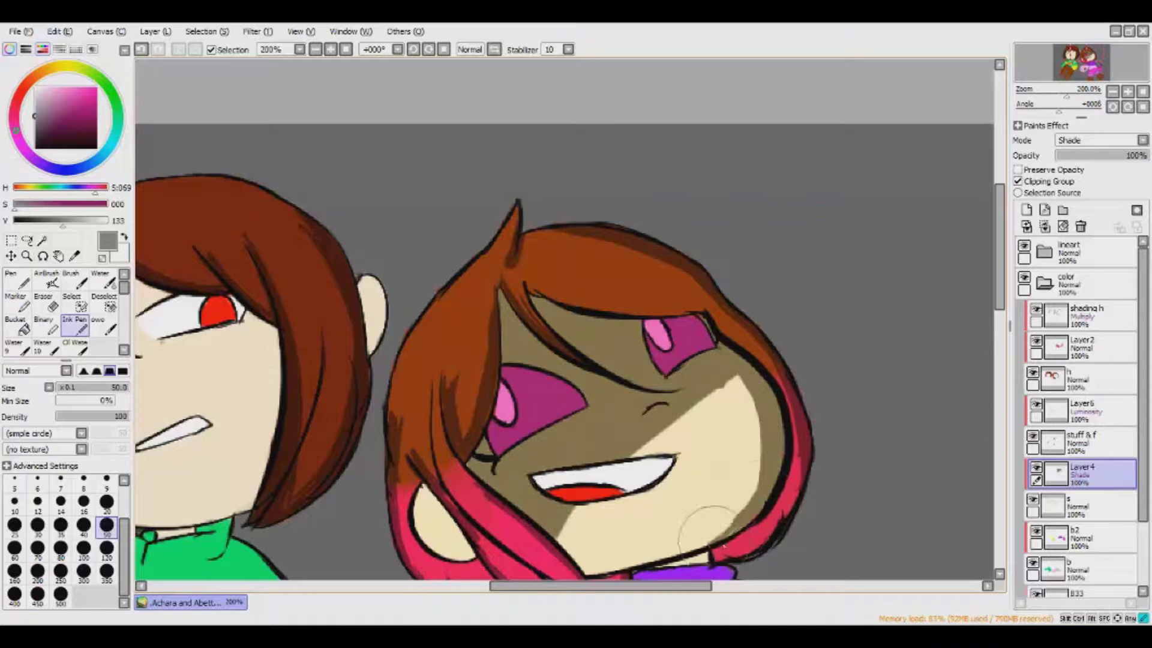
{"action": "left_click", "coordinate": [75, 279]}
{"action": "key", "text": "Delete"}
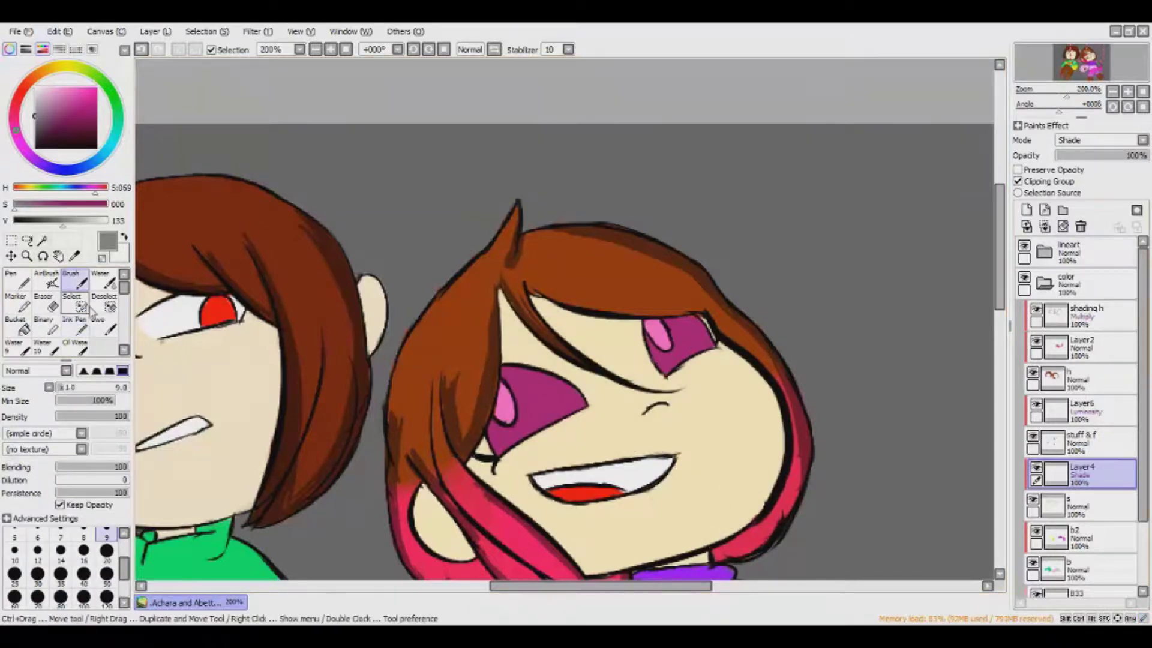
Shade the upper part of the right character's face and the cream emblem beside the heart with the owo brush.
{"action": "left_click", "coordinate": [104, 324]}
{"action": "mouse_move", "coordinate": [534, 300]}
{"action": "left_mouse_down"}
{"action": "mouse_move", "coordinate": [708, 354]}
{"action": "mouse_move", "coordinate": [636, 348]}
{"action": "mouse_move", "coordinate": [625, 393]}
{"action": "mouse_move", "coordinate": [510, 324]}
{"action": "mouse_move", "coordinate": [480, 480]}
{"action": "mouse_move", "coordinate": [636, 396]}
{"action": "mouse_move", "coordinate": [624, 369]}
{"action": "mouse_move", "coordinate": [663, 402]}
{"action": "mouse_move", "coordinate": [472, 420]}
{"action": "left_mouse_up"}
{"action": "left_click_drag", "start_coordinate": [1001, 285], "coordinate": [975, 361]}
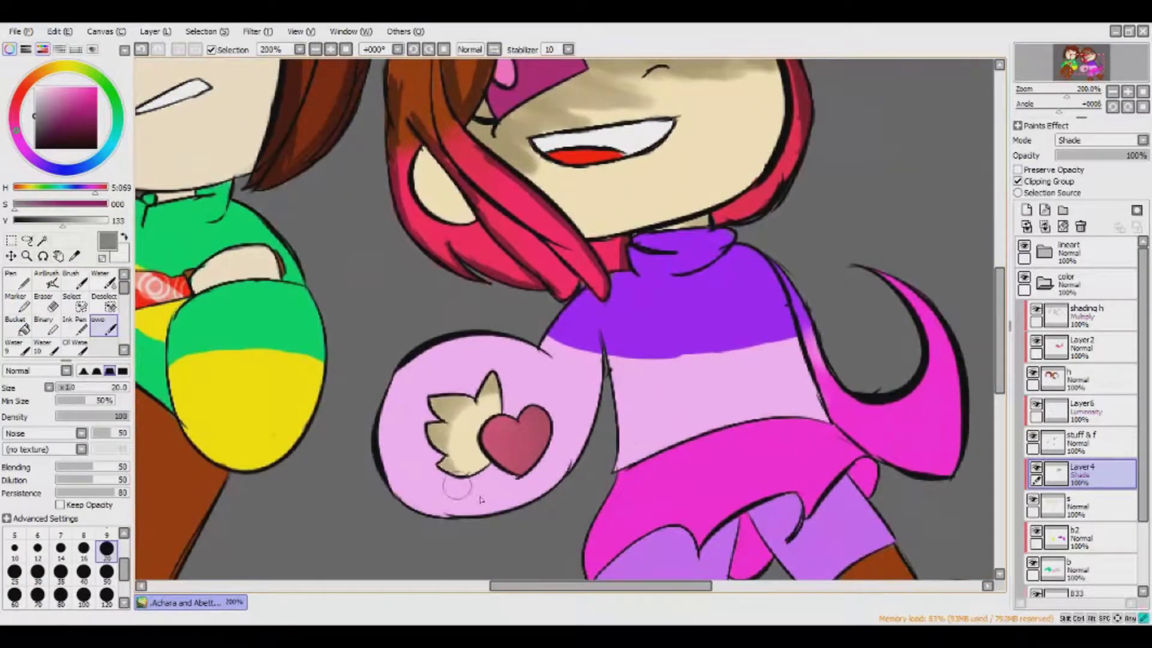
{"action": "mouse_move", "coordinate": [470, 485]}
{"action": "left_mouse_down"}
{"action": "mouse_move", "coordinate": [474, 414]}
{"action": "mouse_move", "coordinate": [462, 438]}
{"action": "mouse_move", "coordinate": [444, 432]}
{"action": "mouse_move", "coordinate": [454, 459]}
{"action": "left_mouse_up"}
{"action": "scroll", "coordinate": [480, 477], "scroll_direction": "down", "scroll_amount": 2}
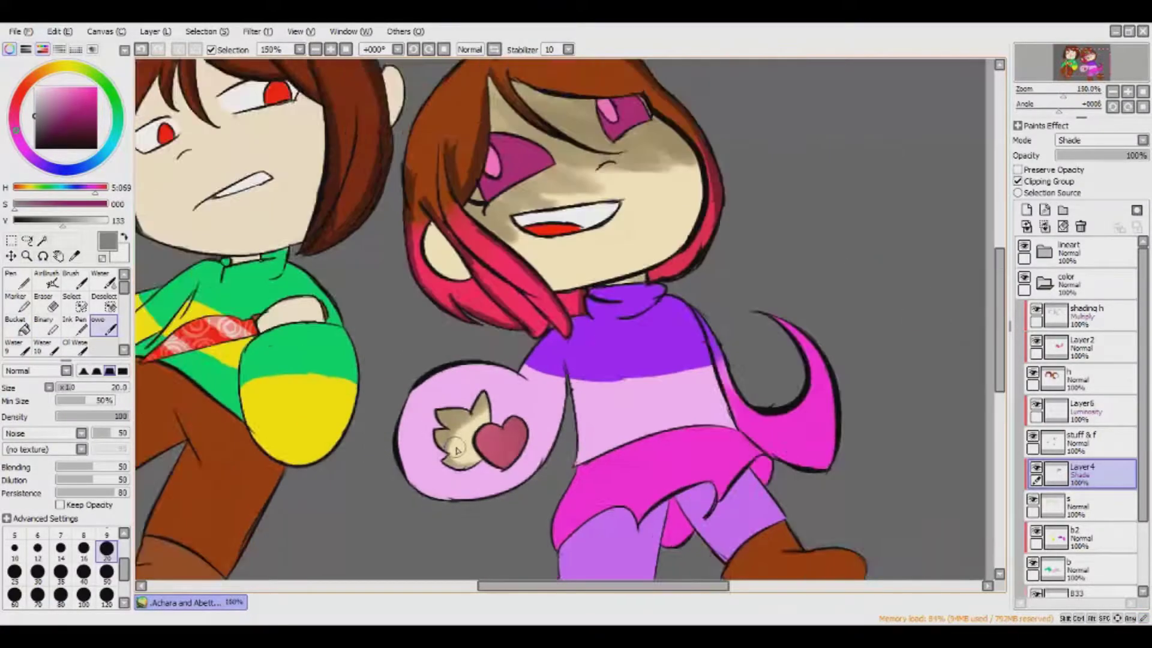
Add a clipped layer above b2 and set its blending mode to Shade.
{"action": "scroll", "coordinate": [1117, 585], "scroll_direction": "down", "scroll_amount": 2}
{"action": "left_click", "coordinate": [1098, 492]}
{"action": "left_click", "coordinate": [1026, 209]}
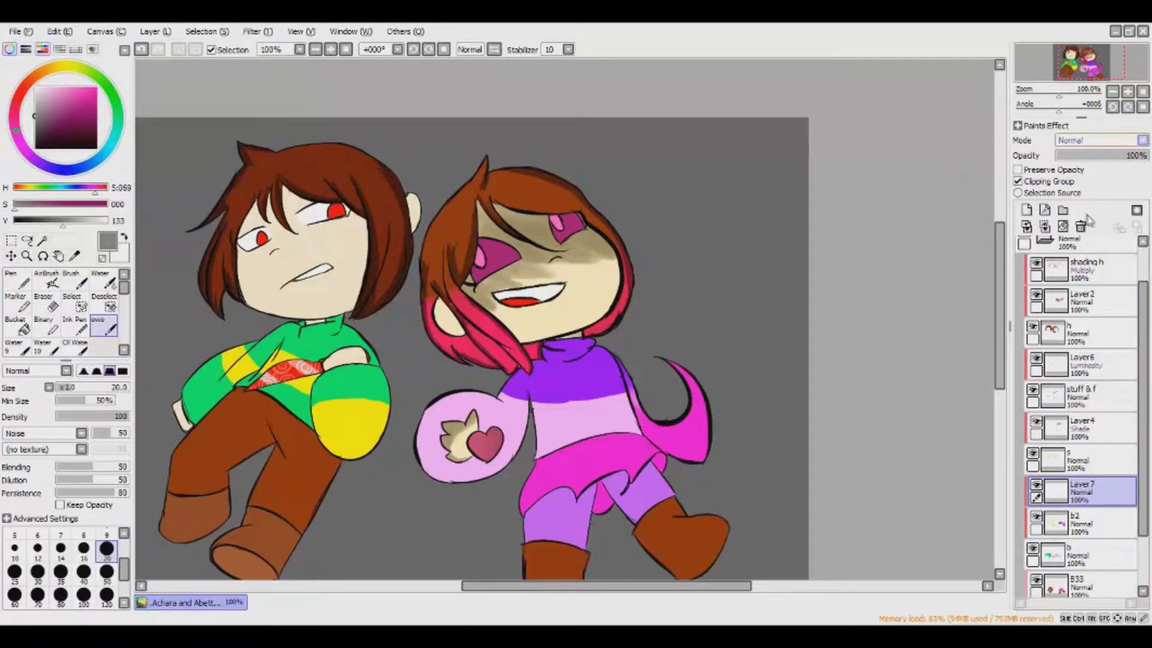
{"action": "key", "text": "Down"}
{"action": "key", "text": "Down"}
{"action": "key", "text": "Down"}
{"action": "key", "text": "Down"}
{"action": "key", "text": "Down"}
{"action": "mouse_move", "coordinate": [618, 357]}
{"action": "left_mouse_down"}
{"action": "mouse_move", "coordinate": [630, 414]}
{"action": "mouse_move", "coordinate": [696, 429]}
{"action": "left_mouse_up"}
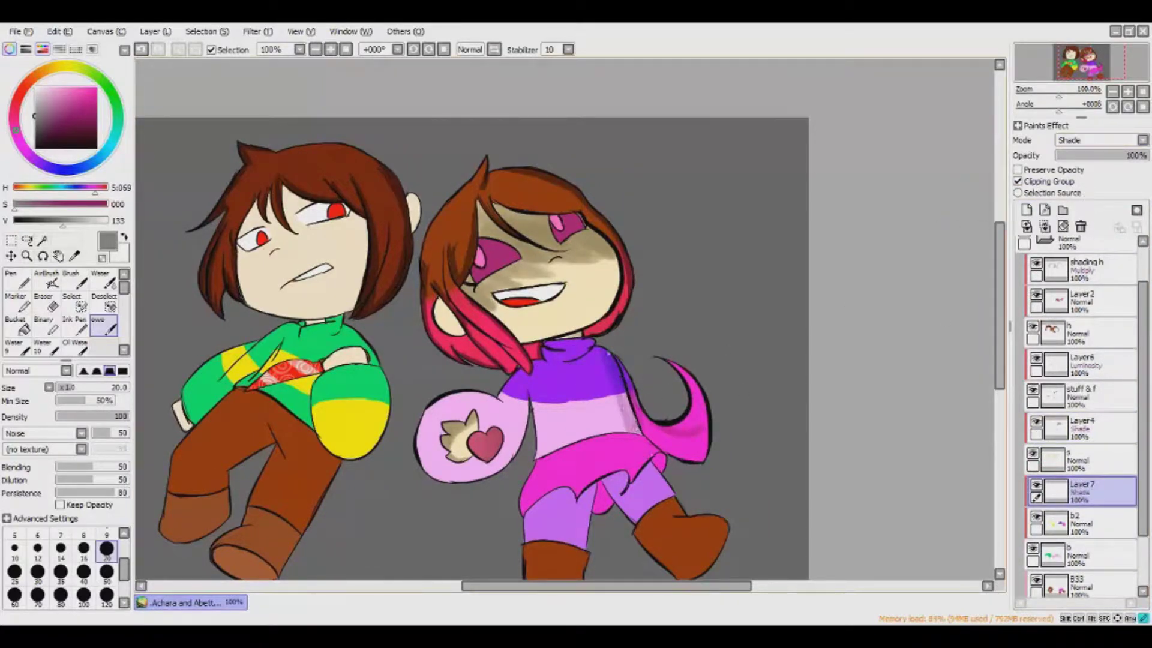
{"action": "left_click_drag", "start_coordinate": [687, 378], "coordinate": [699, 459]}
{"action": "left_click_drag", "start_coordinate": [624, 348], "coordinate": [545, 434]}
{"action": "mouse_move", "coordinate": [519, 396]}
{"action": "left_mouse_down"}
{"action": "mouse_move", "coordinate": [483, 453]}
{"action": "mouse_move", "coordinate": [431, 423]}
{"action": "mouse_move", "coordinate": [429, 480]}
{"action": "mouse_move", "coordinate": [432, 420]}
{"action": "mouse_move", "coordinate": [428, 478]}
{"action": "mouse_move", "coordinate": [456, 397]}
{"action": "mouse_move", "coordinate": [597, 445]}
{"action": "mouse_move", "coordinate": [555, 432]}
{"action": "mouse_move", "coordinate": [619, 384]}
{"action": "left_mouse_up"}
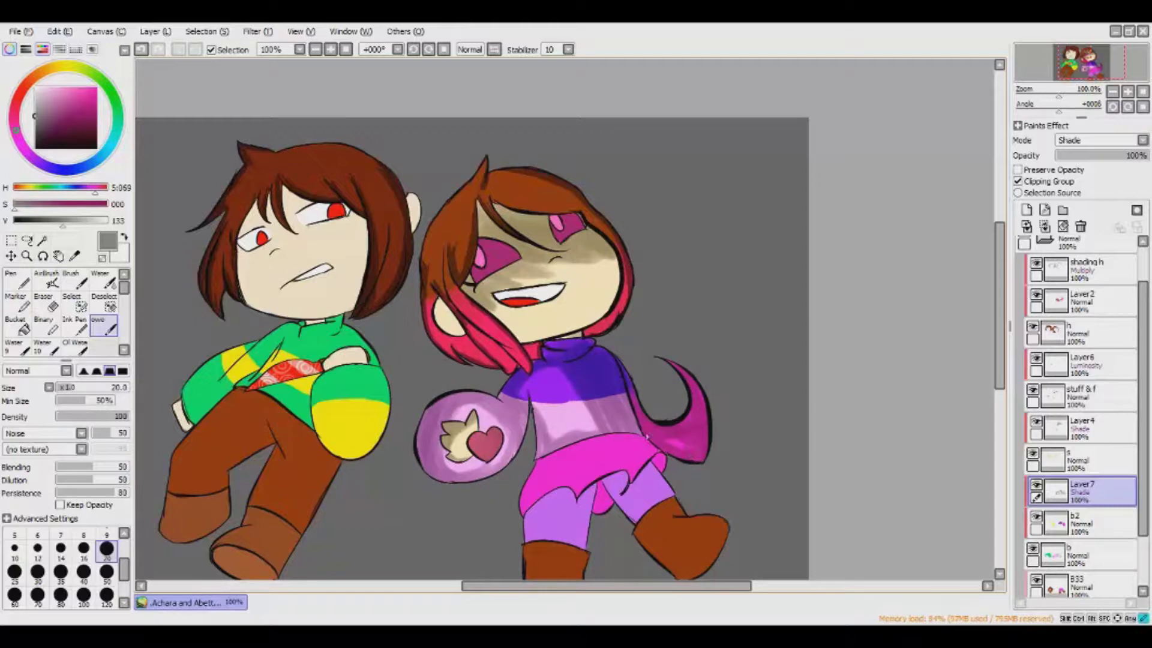
{"action": "left_click", "coordinate": [1062, 226]}
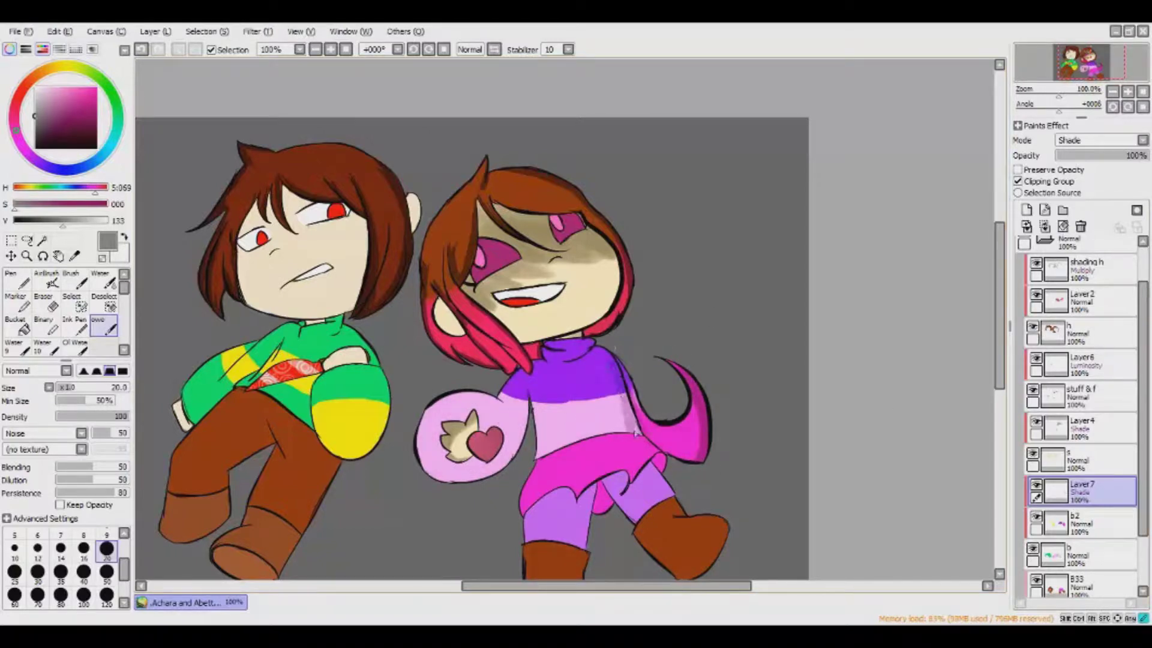
Shade the right character's collar, sweater edges and rounded sleeve on the Shade layer above b2.
{"action": "mouse_move", "coordinate": [636, 444]}
{"action": "left_mouse_down"}
{"action": "mouse_move", "coordinate": [612, 363]}
{"action": "mouse_move", "coordinate": [562, 343]}
{"action": "mouse_move", "coordinate": [635, 438]}
{"action": "mouse_move", "coordinate": [561, 356]}
{"action": "left_mouse_up"}
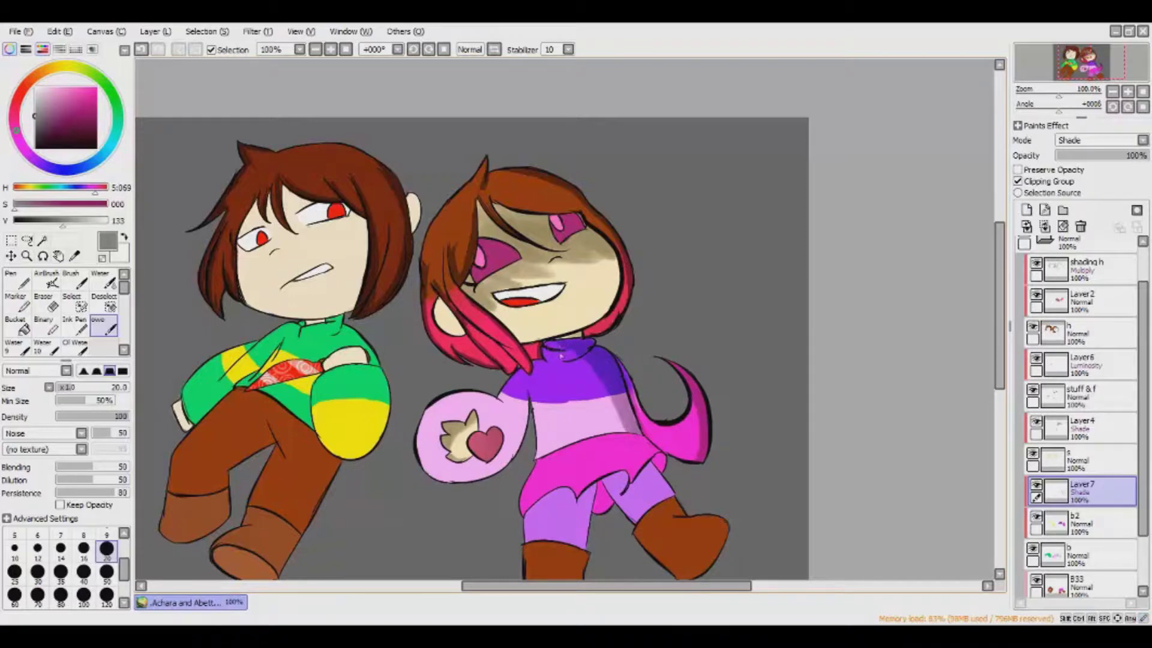
{"action": "mouse_move", "coordinate": [491, 465]}
{"action": "left_mouse_down"}
{"action": "mouse_move", "coordinate": [488, 398]}
{"action": "mouse_move", "coordinate": [464, 403]}
{"action": "mouse_move", "coordinate": [520, 427]}
{"action": "mouse_move", "coordinate": [525, 455]}
{"action": "mouse_move", "coordinate": [453, 413]}
{"action": "mouse_move", "coordinate": [423, 459]}
{"action": "mouse_move", "coordinate": [472, 387]}
{"action": "mouse_move", "coordinate": [530, 448]}
{"action": "mouse_move", "coordinate": [473, 496]}
{"action": "mouse_move", "coordinate": [513, 483]}
{"action": "mouse_move", "coordinate": [453, 499]}
{"action": "mouse_move", "coordinate": [431, 406]}
{"action": "mouse_move", "coordinate": [436, 416]}
{"action": "mouse_move", "coordinate": [490, 407]}
{"action": "mouse_move", "coordinate": [422, 454]}
{"action": "left_mouse_up"}
{"action": "left_click_drag", "start_coordinate": [537, 447], "coordinate": [624, 439]}
{"action": "left_click_drag", "start_coordinate": [582, 385], "coordinate": [624, 429]}
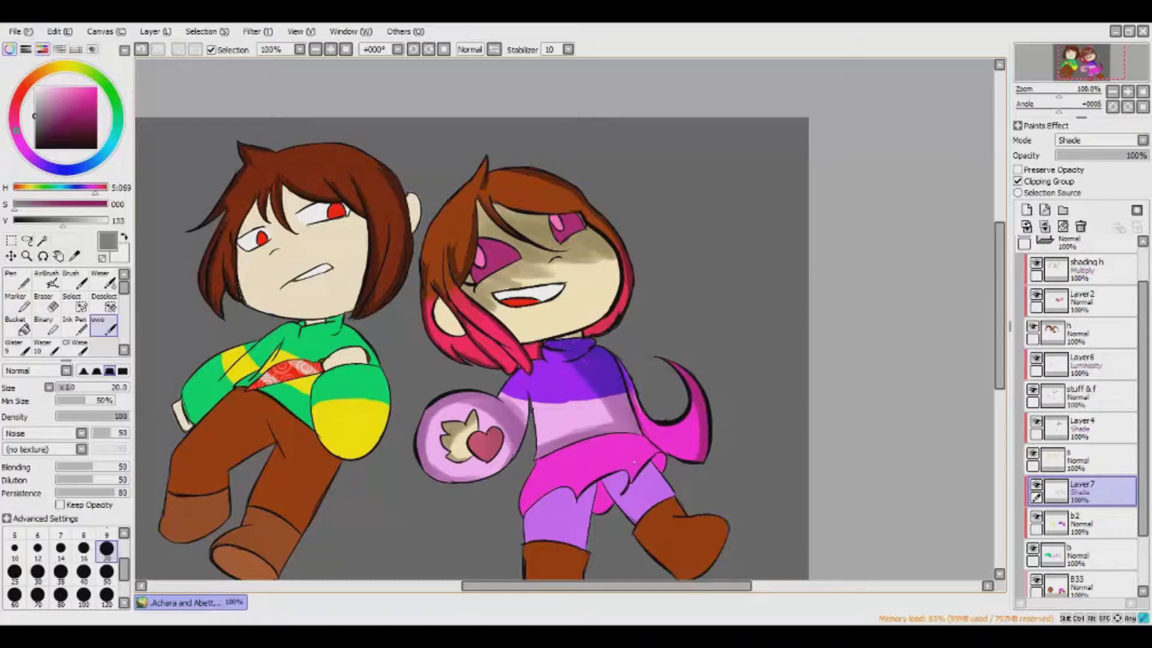
Shade both characters' hair on the shading h layer with the owo brush.
{"action": "left_click", "coordinate": [1086, 269]}
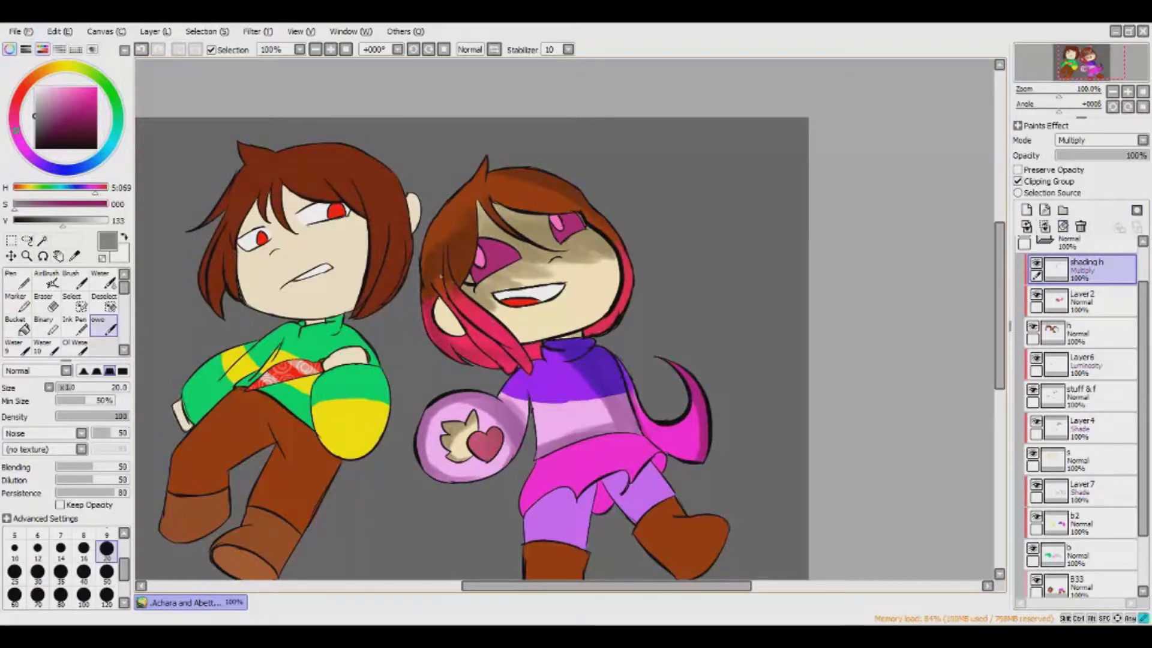
{"action": "key", "text": "ctrl+z"}
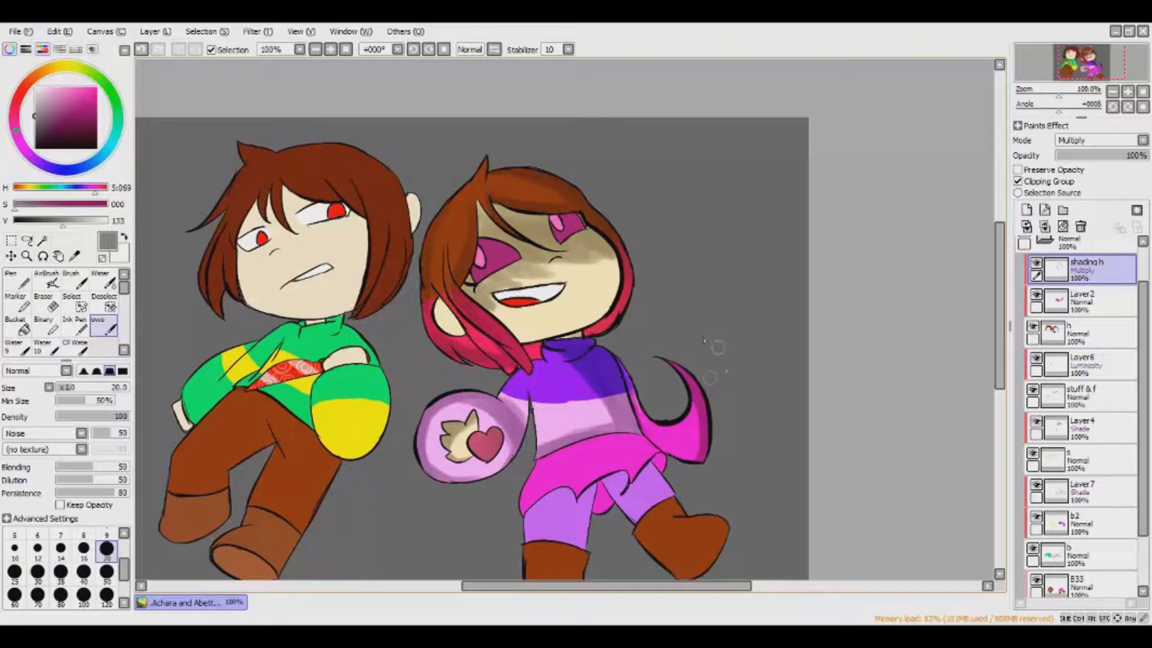
{"action": "scroll", "coordinate": [981, 374], "scroll_direction": "down", "scroll_amount": 2}
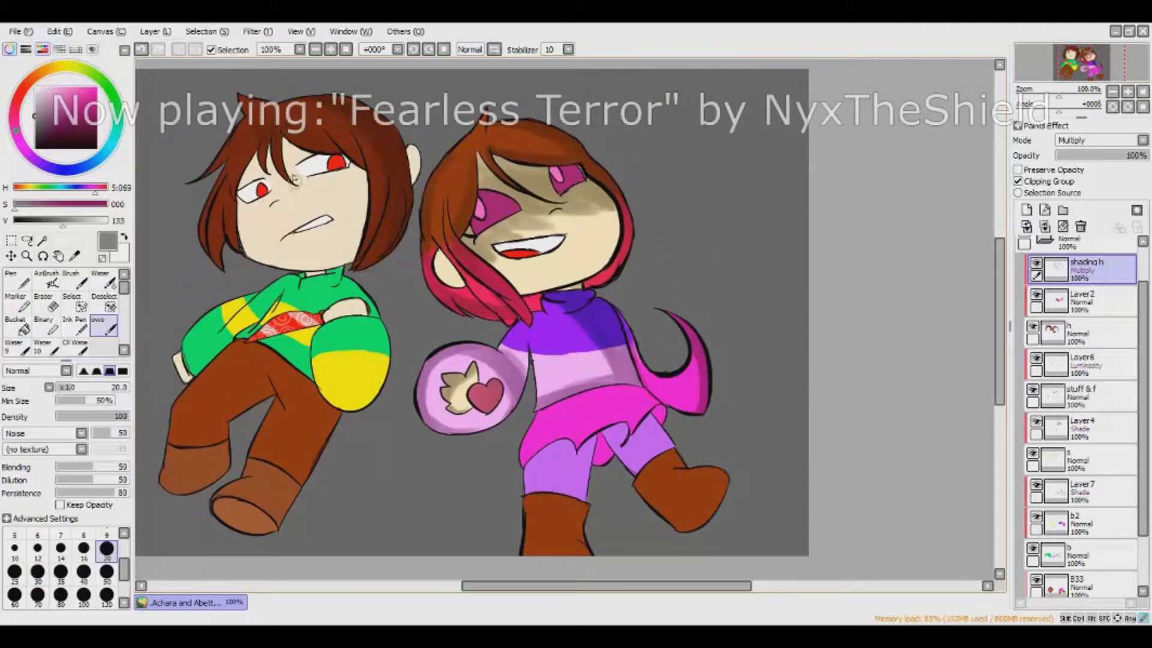
{"action": "key", "text": "ctrl+z"}
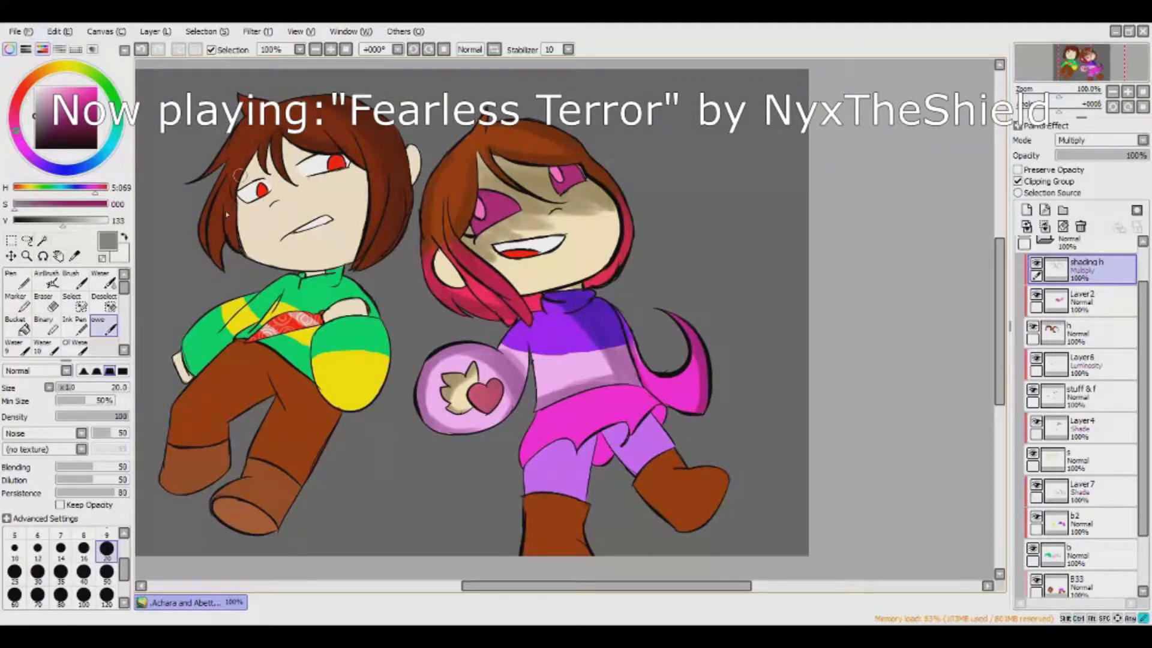
{"action": "key", "text": "ctrl+z"}
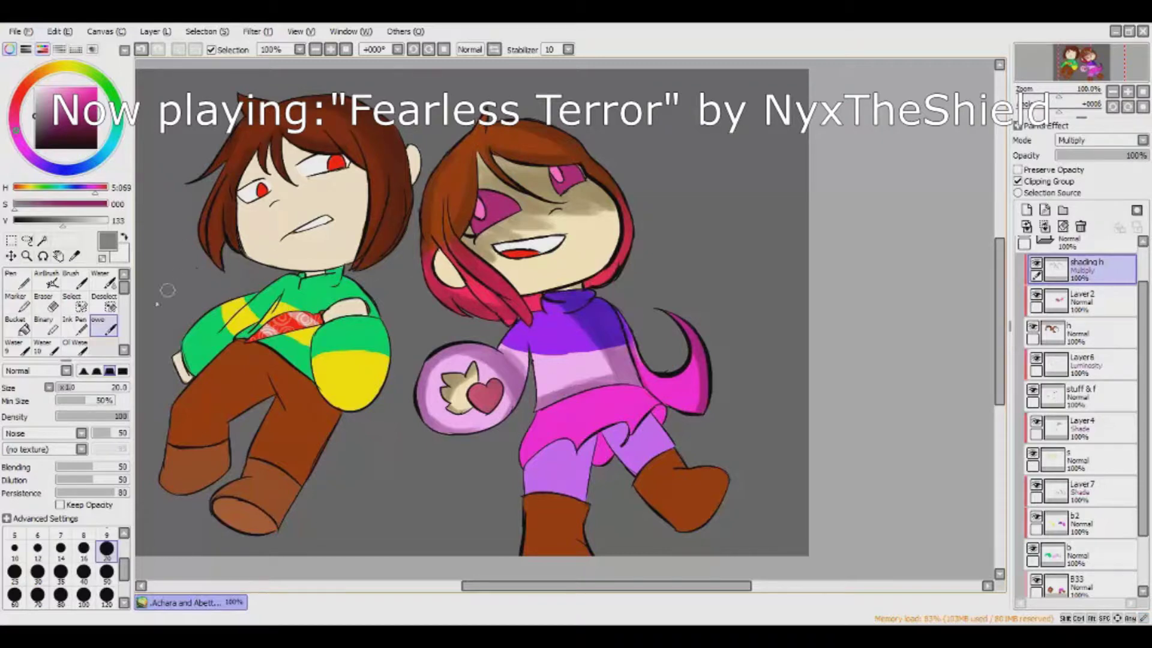
{"action": "left_click", "coordinate": [75, 326]}
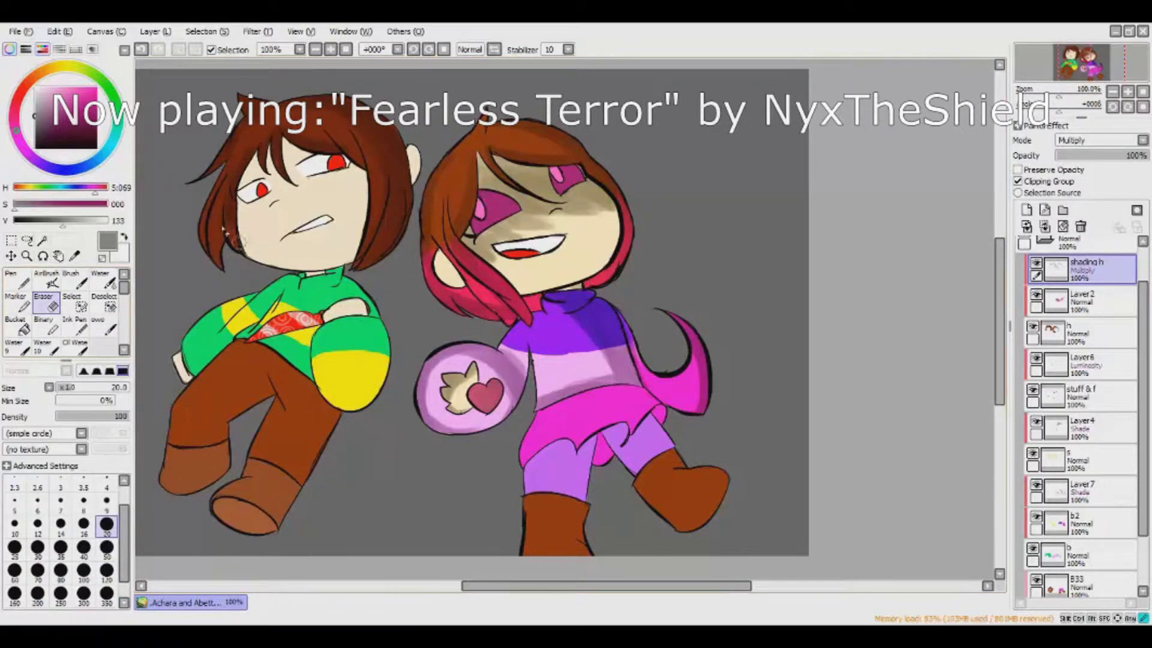
{"action": "left_click", "coordinate": [105, 327]}
Try to lighten the red patterned piece on the left character's sweater on the Luminosity layer, Layer6.
{"action": "left_click", "coordinate": [1080, 365]}
{"action": "left_click_drag", "start_coordinate": [252, 336], "coordinate": [321, 315]}
{"action": "key", "text": "ctrl+z"}
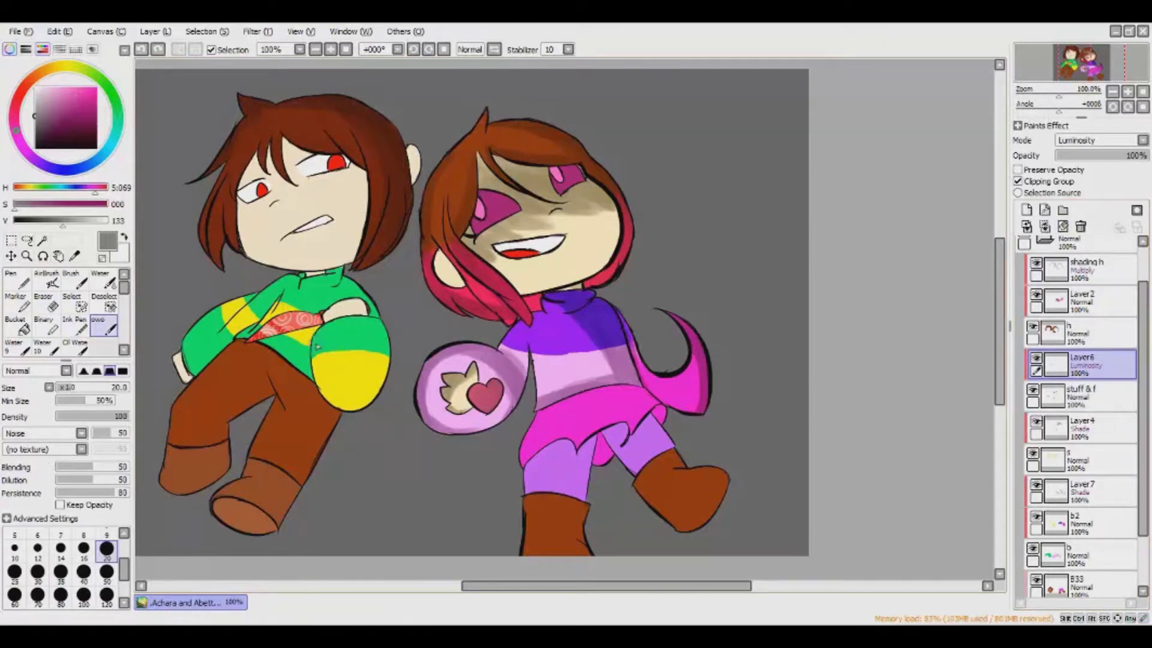
{"action": "key", "text": "ctrl+y"}
Try shading the left character's face around the eyes and below the bangs on Layer4.
{"action": "left_click", "coordinate": [1080, 427]}
{"action": "left_click_drag", "start_coordinate": [459, 254], "coordinate": [438, 286]}
{"action": "left_click_drag", "start_coordinate": [460, 252], "coordinate": [436, 286]}
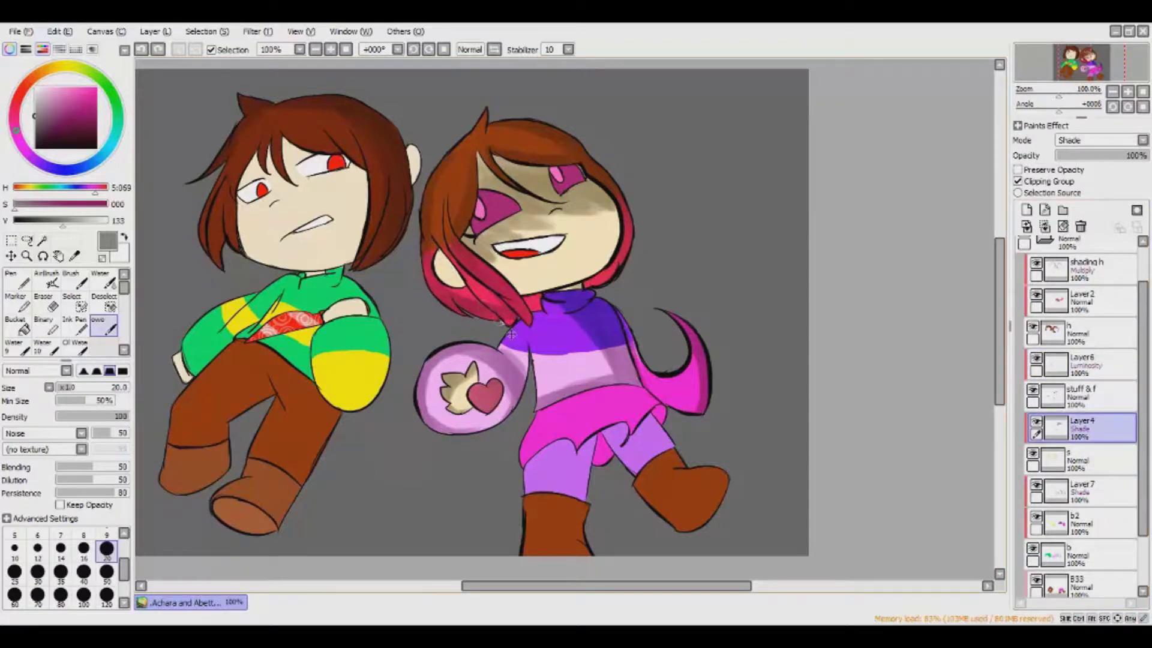
{"action": "mouse_move", "coordinate": [246, 210]}
{"action": "left_mouse_down"}
{"action": "mouse_move", "coordinate": [267, 224]}
{"action": "mouse_move", "coordinate": [351, 203]}
{"action": "mouse_move", "coordinate": [306, 217]}
{"action": "left_mouse_up"}
{"action": "mouse_move", "coordinate": [252, 180]}
{"action": "left_mouse_down"}
{"action": "mouse_move", "coordinate": [401, 196]}
{"action": "mouse_move", "coordinate": [288, 153]}
{"action": "left_mouse_up"}
{"action": "mouse_move", "coordinate": [345, 180]}
{"action": "left_mouse_down"}
{"action": "mouse_move", "coordinate": [243, 174]}
{"action": "mouse_move", "coordinate": [266, 214]}
{"action": "mouse_move", "coordinate": [330, 203]}
{"action": "left_mouse_up"}
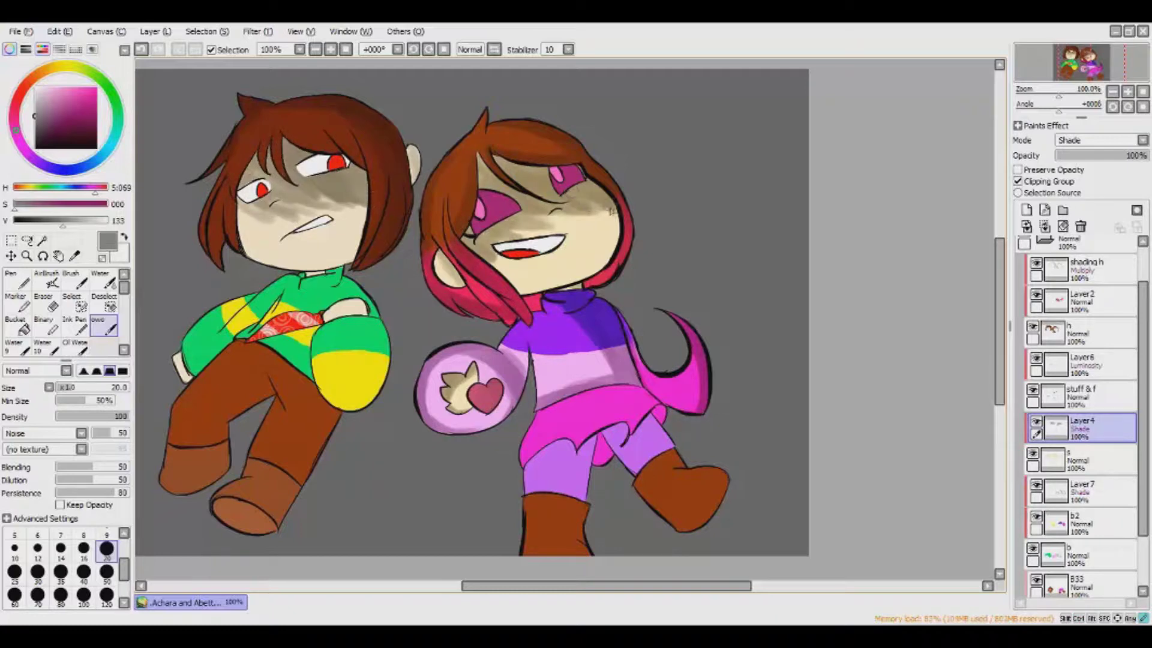
Try deepening the shadow along the cheek of the left character with the owo brush.
{"action": "key", "text": "b"}
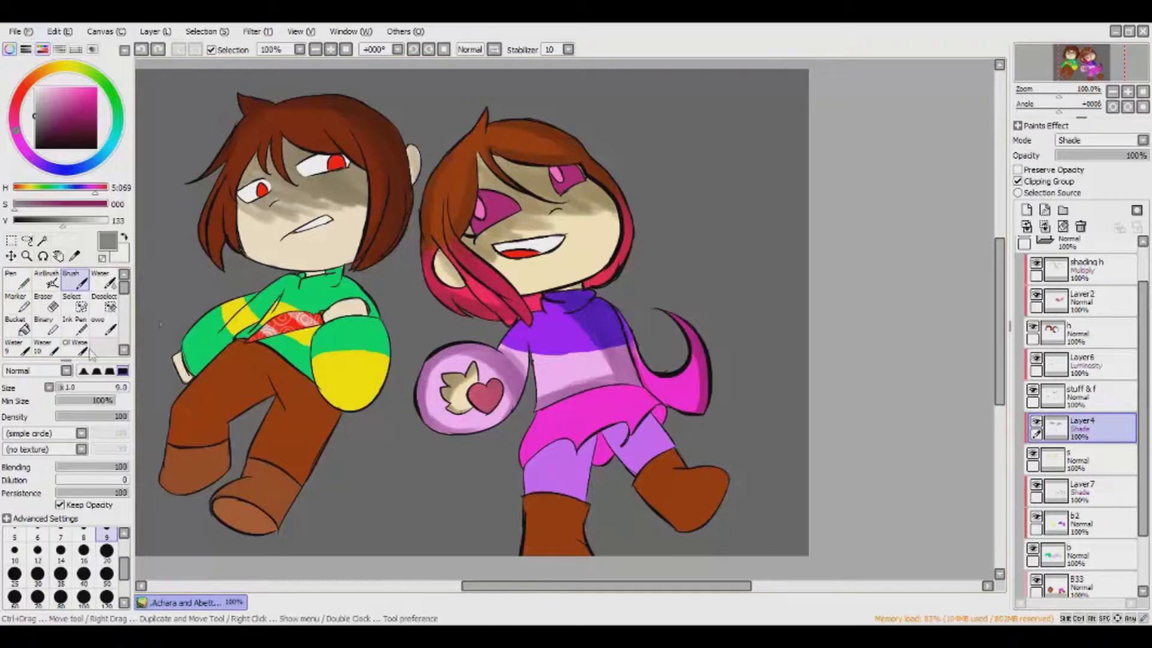
{"action": "left_click", "coordinate": [1062, 227]}
{"action": "left_click", "coordinate": [104, 327]}
{"action": "mouse_move", "coordinate": [285, 147]}
{"action": "left_mouse_down"}
{"action": "mouse_move", "coordinate": [314, 145]}
{"action": "mouse_move", "coordinate": [370, 197]}
{"action": "left_mouse_up"}
{"action": "mouse_move", "coordinate": [363, 256]}
{"action": "left_mouse_down"}
{"action": "mouse_move", "coordinate": [324, 177]}
{"action": "mouse_move", "coordinate": [348, 189]}
{"action": "left_mouse_up"}
Undo the recent Layer4 strokes that shaded the upper faces and the cream emblem.
{"action": "key", "text": "ctrl+z"}
{"action": "key", "text": "ctrl+z"}
{"action": "key", "text": "ctrl+z"}
{"action": "key", "text": "ctrl+z"}
{"action": "key", "text": "ctrl+z"}
{"action": "key", "text": "ctrl+z"}
{"action": "key", "text": "ctrl+z"}
{"action": "key", "text": "ctrl+z"}
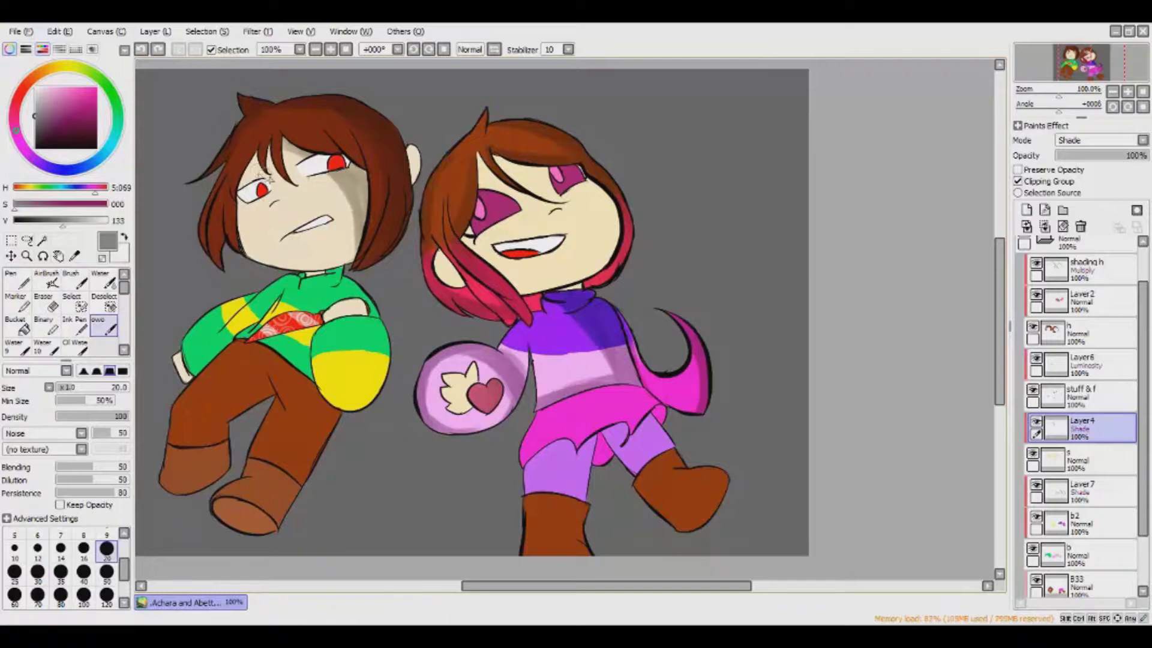
Try another shadow across the upper part of the left character's face and undo it.
{"action": "mouse_move", "coordinate": [246, 207]}
{"action": "left_mouse_down"}
{"action": "mouse_move", "coordinate": [348, 168]}
{"action": "mouse_move", "coordinate": [288, 144]}
{"action": "mouse_move", "coordinate": [252, 186]}
{"action": "left_mouse_up"}
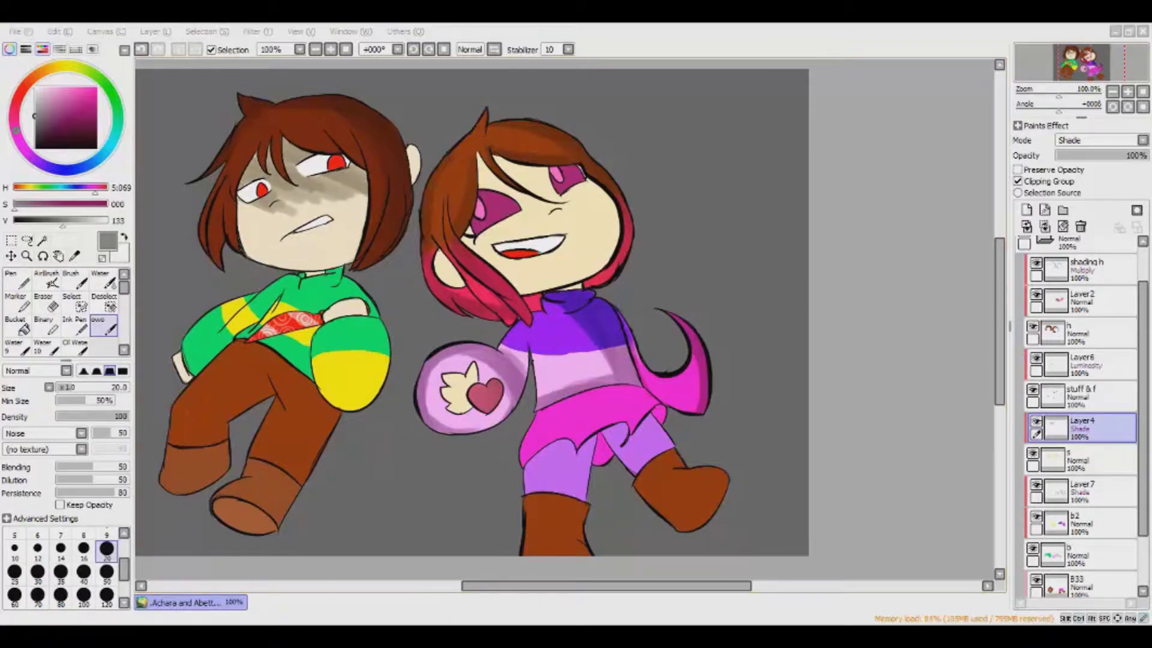
{"action": "key", "text": "ctrl+z"}
{"action": "key", "text": "ctrl+z"}
{"action": "key", "text": "ctrl+z"}
Shade the outer edge of the right character's face and the cream emblem beside the heart on Layer4.
{"action": "mouse_move", "coordinate": [528, 168]}
{"action": "left_mouse_down"}
{"action": "mouse_move", "coordinate": [582, 191]}
{"action": "mouse_move", "coordinate": [609, 258]}
{"action": "left_mouse_up"}
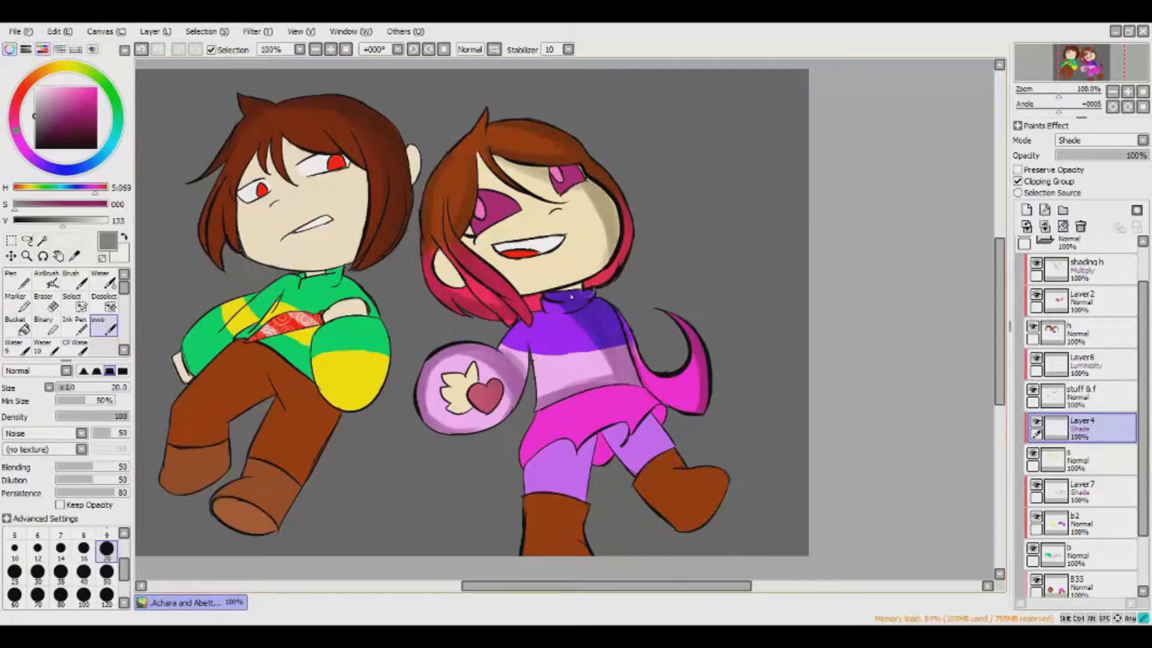
{"action": "key", "text": "ctrl+z"}
{"action": "left_click_drag", "start_coordinate": [571, 295], "coordinate": [583, 287]}
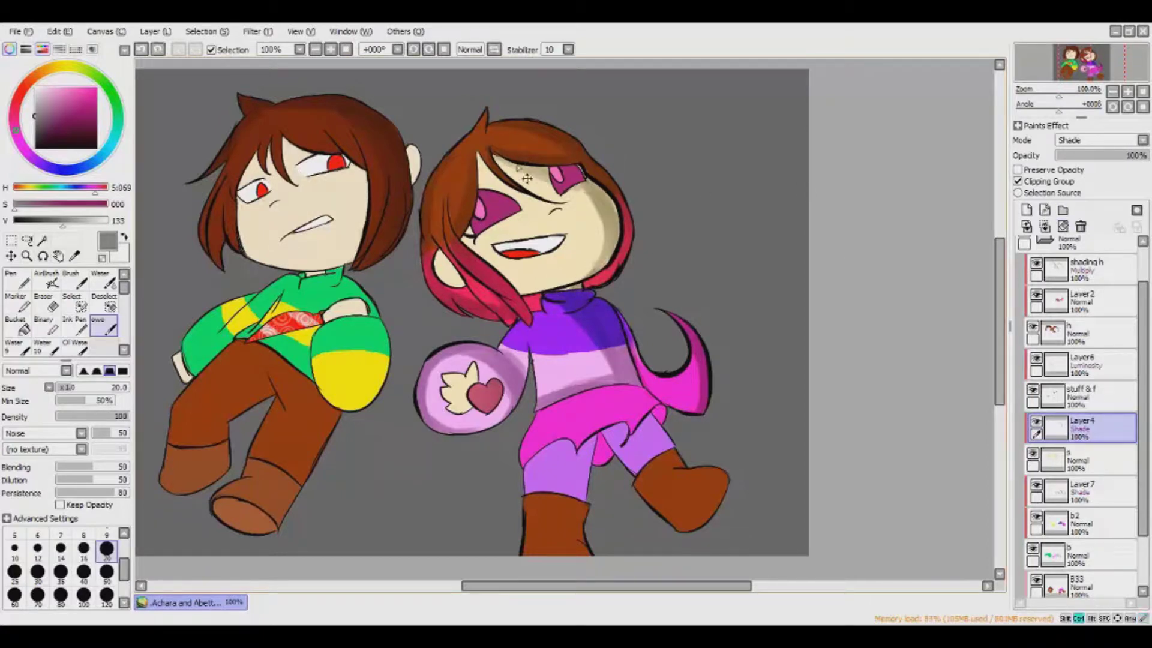
{"action": "left_click_drag", "start_coordinate": [466, 369], "coordinate": [451, 394]}
Shade the hair-side edge of the left character's face and both hands on Layer4.
{"action": "mouse_move", "coordinate": [342, 175]}
{"action": "left_mouse_down"}
{"action": "mouse_move", "coordinate": [359, 201]}
{"action": "mouse_move", "coordinate": [351, 287]}
{"action": "left_mouse_up"}
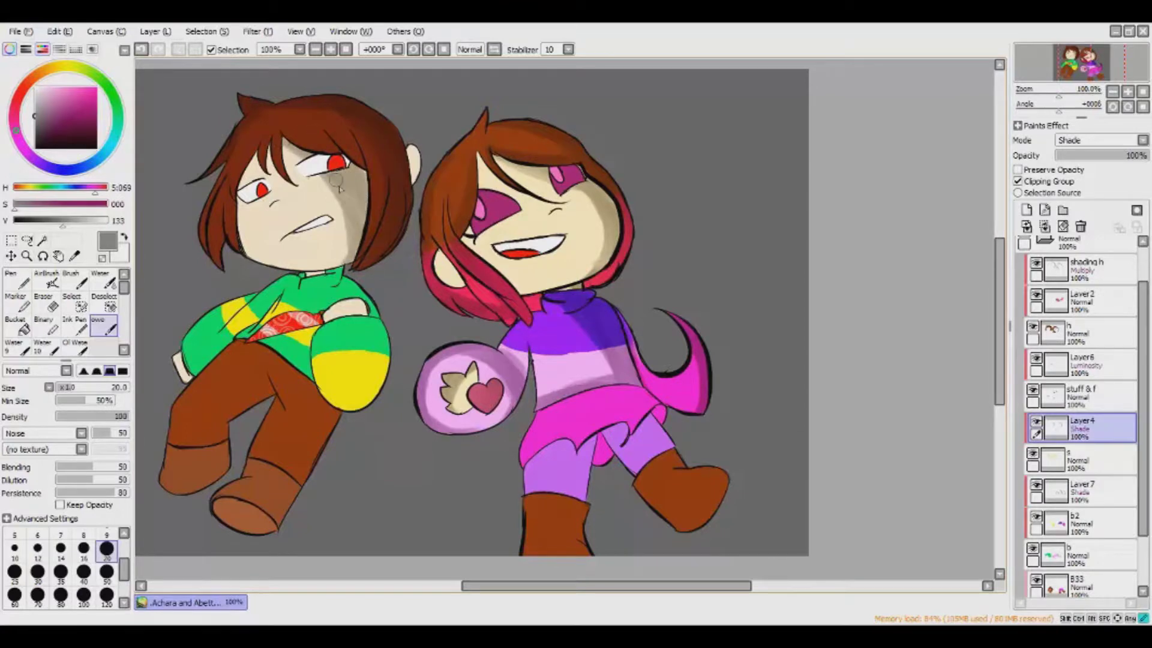
{"action": "key", "text": "ctrl+z"}
{"action": "left_click_drag", "start_coordinate": [353, 178], "coordinate": [359, 263]}
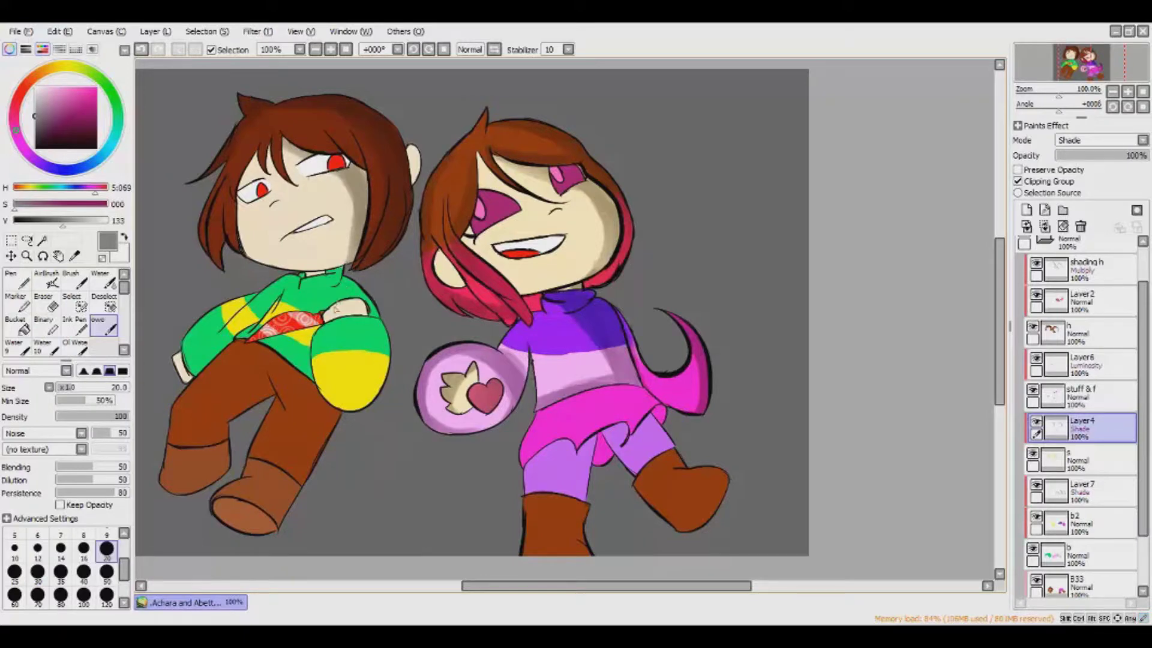
{"action": "left_click_drag", "start_coordinate": [179, 356], "coordinate": [191, 381]}
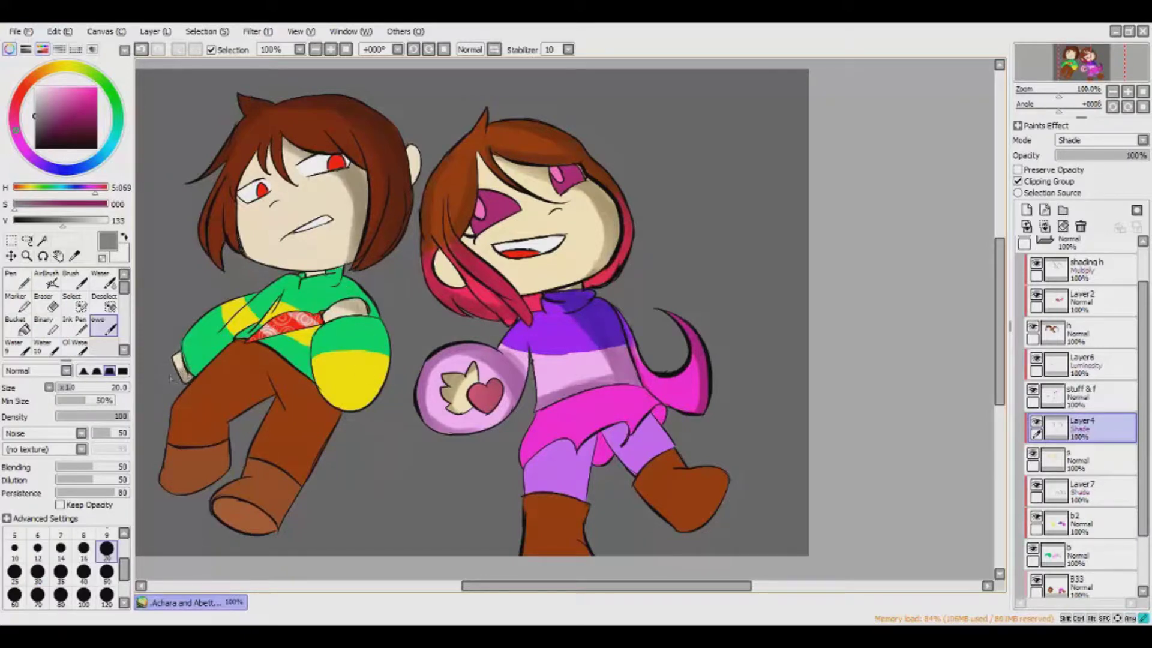
Add a new layer directly above B33, make it a clipping layer and set its blending mode to Shade.
{"action": "scroll", "coordinate": [1080, 390], "scroll_direction": "down", "scroll_amount": 2}
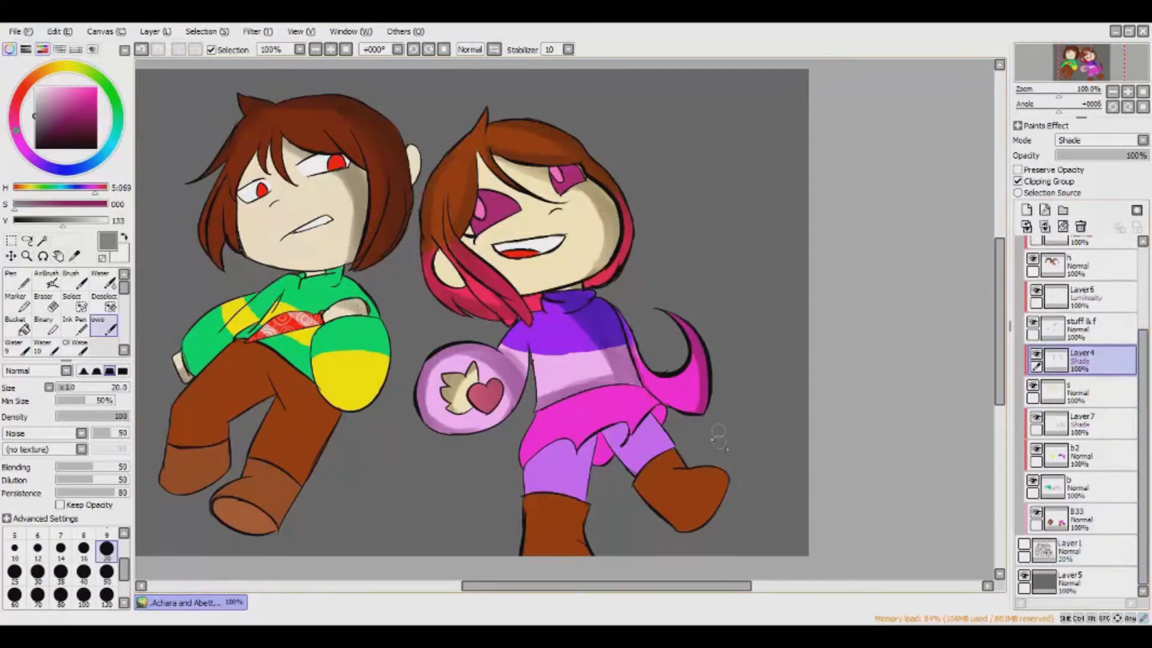
{"action": "left_click", "coordinate": [1080, 424]}
{"action": "left_click", "coordinate": [1080, 519]}
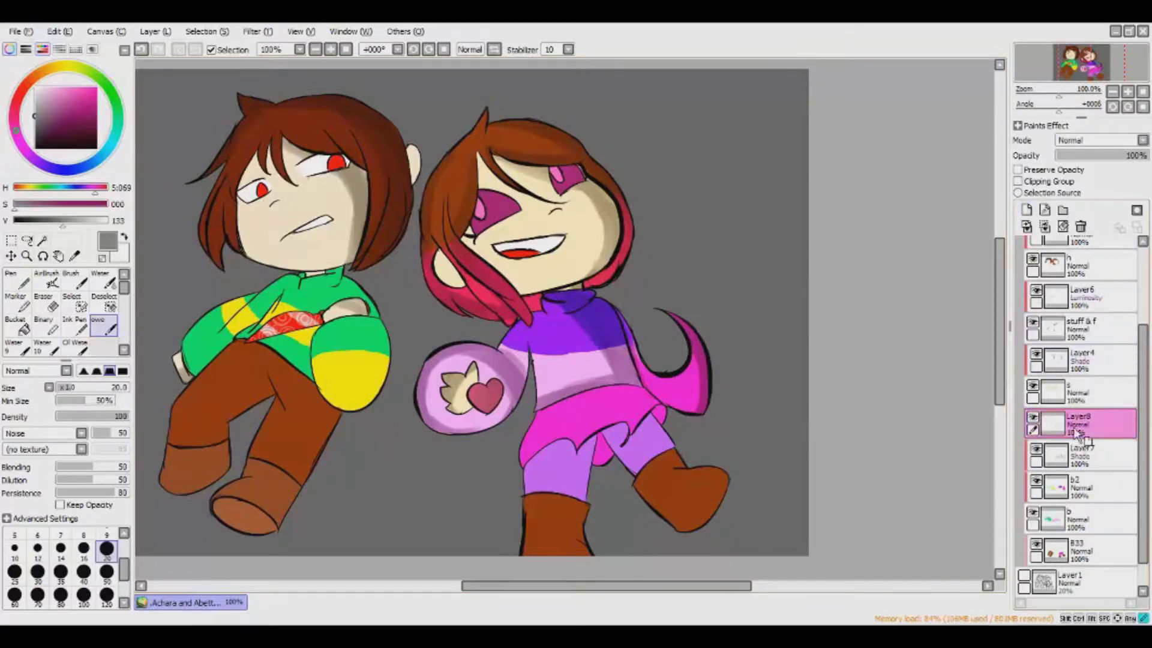
{"action": "left_click", "coordinate": [1027, 209]}
{"action": "scroll", "coordinate": [1080, 140], "scroll_direction": "down", "scroll_amount": 5}
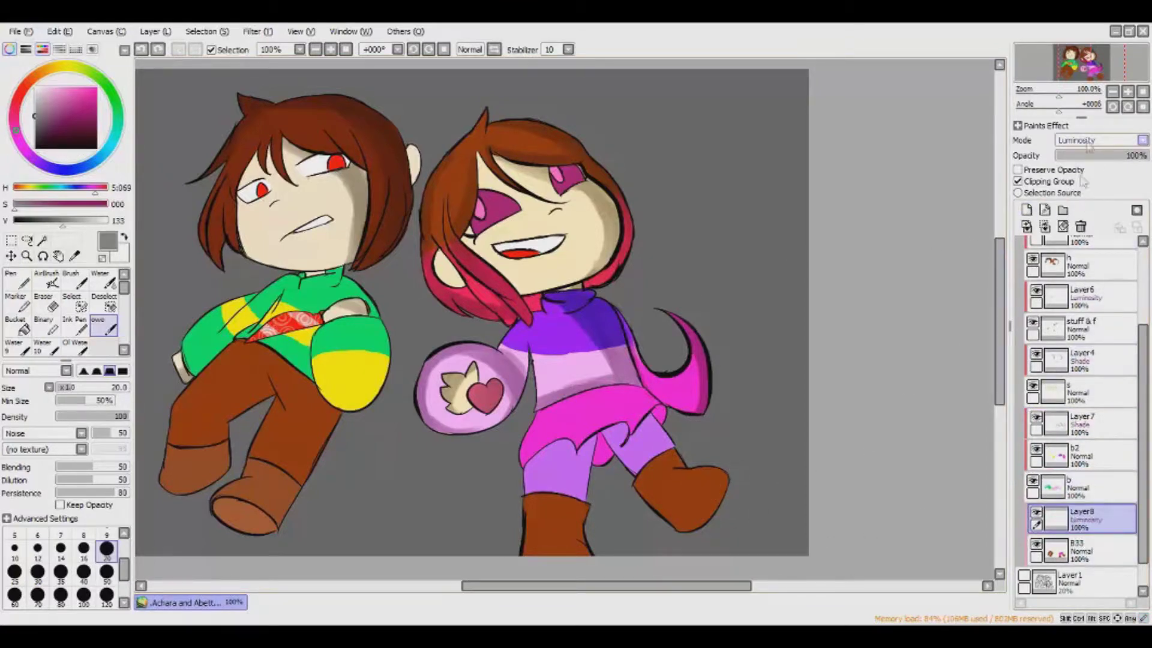
Try broad test strokes on Layer8 across the right character's boot and the background beside it.
{"action": "left_click_drag", "start_coordinate": [672, 354], "coordinate": [780, 492]}
{"action": "left_click_drag", "start_coordinate": [696, 168], "coordinate": [726, 222]}
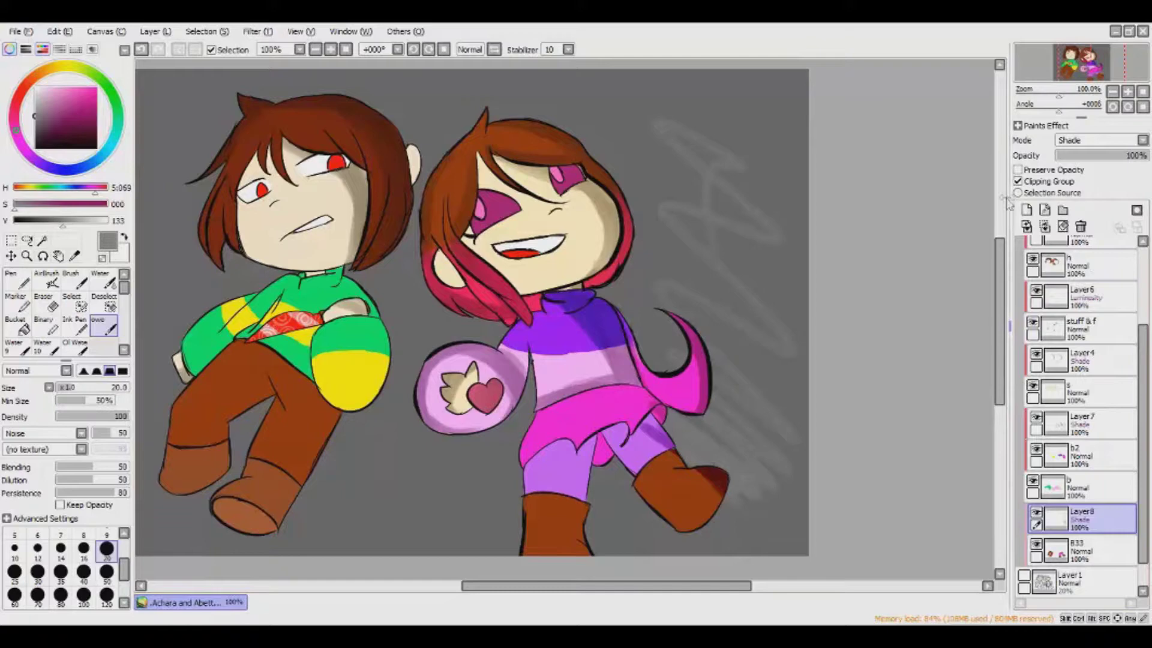
{"action": "key", "text": "ctrl+z"}
{"action": "key", "text": "ctrl+z"}
Turn off clipping for the B33 layer and return to Layer8.
{"action": "left_click_drag", "start_coordinate": [1057, 519], "coordinate": [1057, 490]}
{"action": "left_click", "coordinate": [1080, 551]}
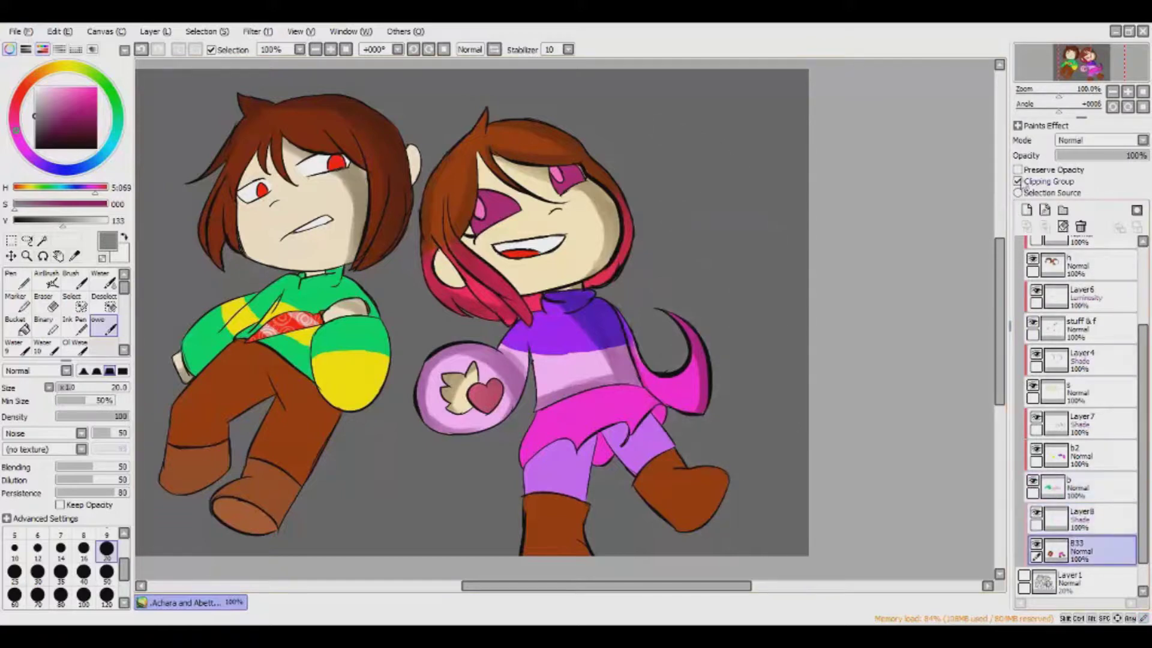
{"action": "left_click", "coordinate": [1080, 519]}
Shade the right character's skirt, leggings and boots on Layer8 with the owo brush.
{"action": "left_click_drag", "start_coordinate": [711, 483], "coordinate": [642, 396]}
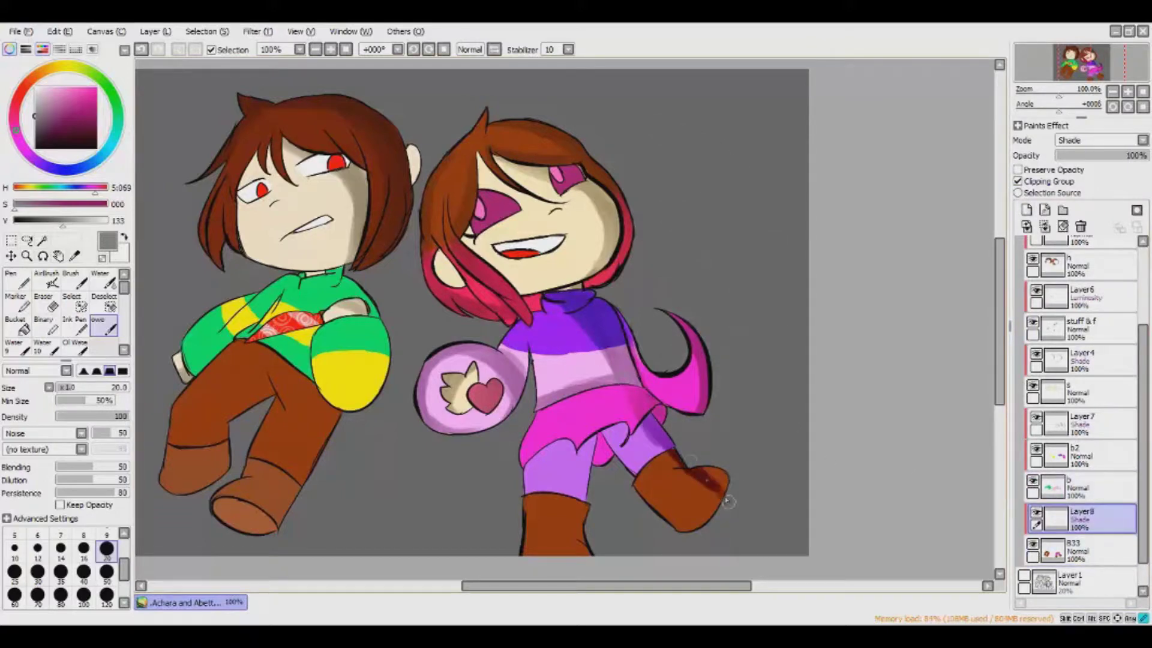
{"action": "mouse_move", "coordinate": [587, 504]}
{"action": "left_mouse_down"}
{"action": "mouse_move", "coordinate": [591, 567]}
{"action": "mouse_move", "coordinate": [585, 557]}
{"action": "left_mouse_up"}
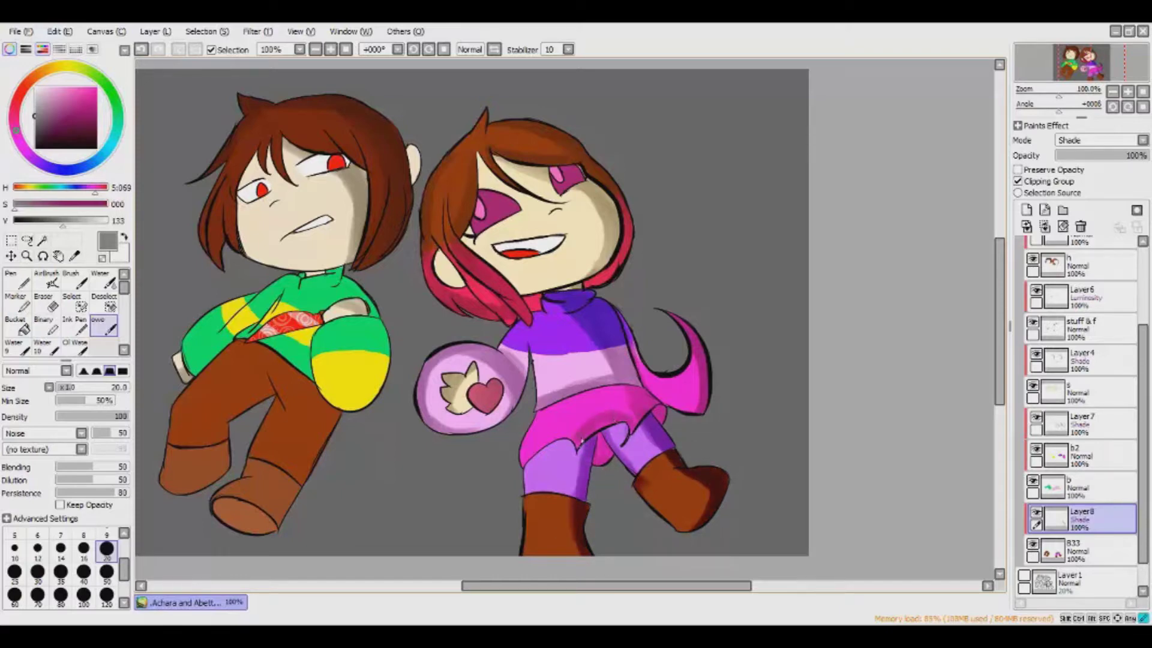
{"action": "key", "text": "ctrl+z"}
{"action": "key", "text": "ctrl+z"}
{"action": "key", "text": "ctrl+z"}
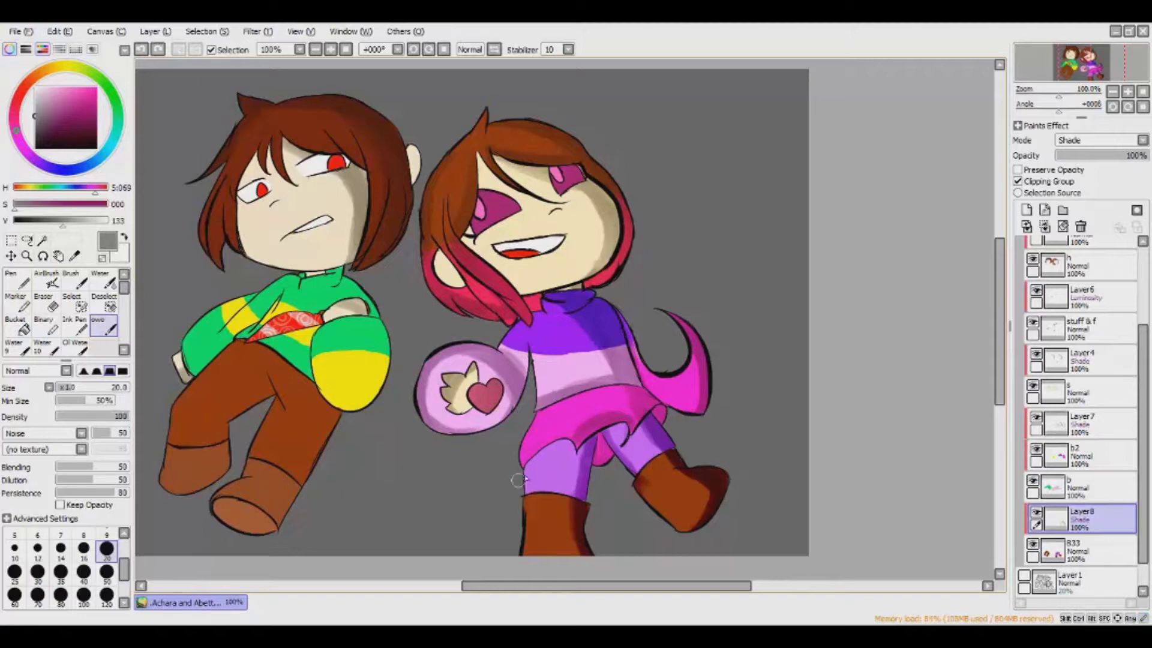
{"action": "key", "text": "ctrl+z"}
{"action": "key", "text": "e"}
{"action": "left_click", "coordinate": [104, 327]}
Shade the left character's trouser legs, cuffs and shoes on Layer8.
{"action": "left_click_drag", "start_coordinate": [606, 585], "coordinate": [525, 585]}
{"action": "mouse_move", "coordinate": [570, 408]}
{"action": "left_mouse_down"}
{"action": "mouse_move", "coordinate": [513, 531]}
{"action": "mouse_move", "coordinate": [492, 345]}
{"action": "mouse_move", "coordinate": [467, 366]}
{"action": "left_mouse_up"}
{"action": "key", "text": "ctrl+z"}
{"action": "key", "text": "ctrl+z"}
{"action": "key", "text": "ctrl+z"}
{"action": "mouse_move", "coordinate": [572, 407]}
{"action": "left_mouse_down"}
{"action": "mouse_move", "coordinate": [517, 533]}
{"action": "mouse_move", "coordinate": [524, 522]}
{"action": "mouse_move", "coordinate": [455, 504]}
{"action": "left_mouse_up"}
{"action": "key", "text": "ctrl+z"}
{"action": "left_click_drag", "start_coordinate": [485, 459], "coordinate": [540, 480]}
{"action": "mouse_move", "coordinate": [489, 346]}
{"action": "left_mouse_down"}
{"action": "mouse_move", "coordinate": [560, 395]}
{"action": "mouse_move", "coordinate": [522, 408]}
{"action": "left_mouse_up"}
{"action": "mouse_move", "coordinate": [465, 449]}
{"action": "left_mouse_down"}
{"action": "mouse_move", "coordinate": [401, 442]}
{"action": "mouse_move", "coordinate": [399, 498]}
{"action": "left_mouse_up"}
{"action": "mouse_move", "coordinate": [441, 373]}
{"action": "left_mouse_down"}
{"action": "mouse_move", "coordinate": [408, 438]}
{"action": "mouse_move", "coordinate": [474, 415]}
{"action": "left_mouse_up"}
{"action": "key", "text": "ctrl+z"}
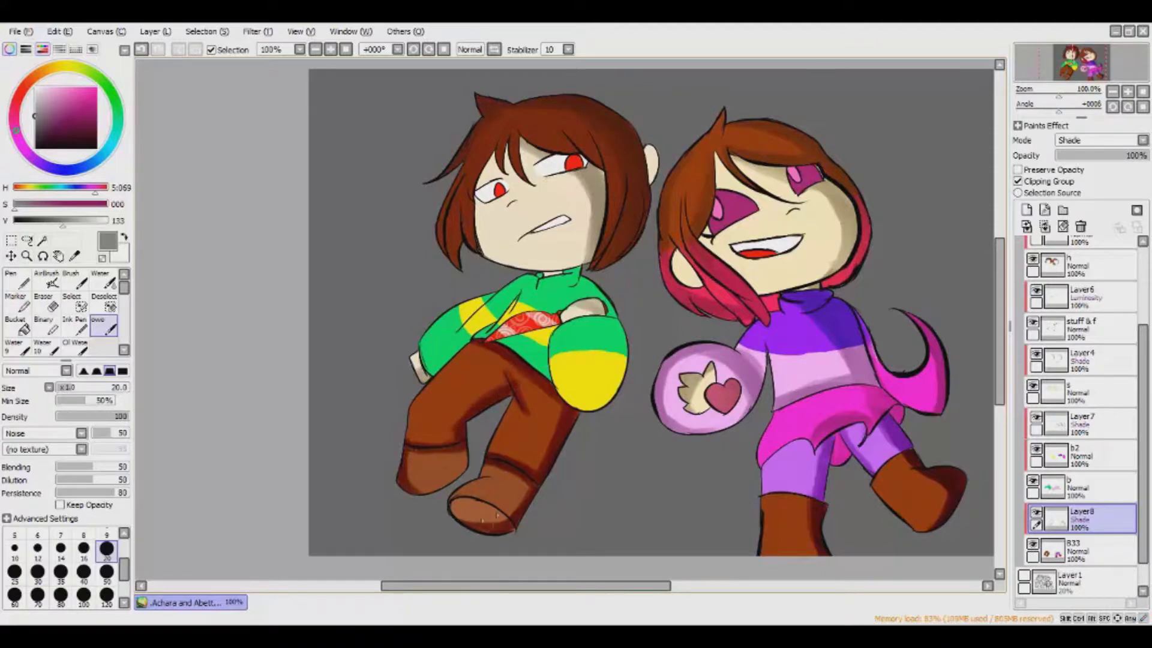
Shade the left character's collar, sweater folds and rounded sleeve on Layer7.
{"action": "left_click", "coordinate": [1080, 423]}
{"action": "left_click_drag", "start_coordinate": [624, 313], "coordinate": [600, 409]}
{"action": "left_click_drag", "start_coordinate": [612, 348], "coordinate": [594, 408]}
{"action": "mouse_move", "coordinate": [582, 281]}
{"action": "left_mouse_down"}
{"action": "mouse_move", "coordinate": [603, 298]}
{"action": "mouse_move", "coordinate": [558, 378]}
{"action": "mouse_move", "coordinate": [501, 339]}
{"action": "mouse_move", "coordinate": [429, 340]}
{"action": "mouse_move", "coordinate": [454, 364]}
{"action": "left_mouse_up"}
{"action": "key", "text": "ctrl+z"}
{"action": "left_click_drag", "start_coordinate": [479, 311], "coordinate": [462, 339]}
{"action": "key", "text": "ctrl+z"}
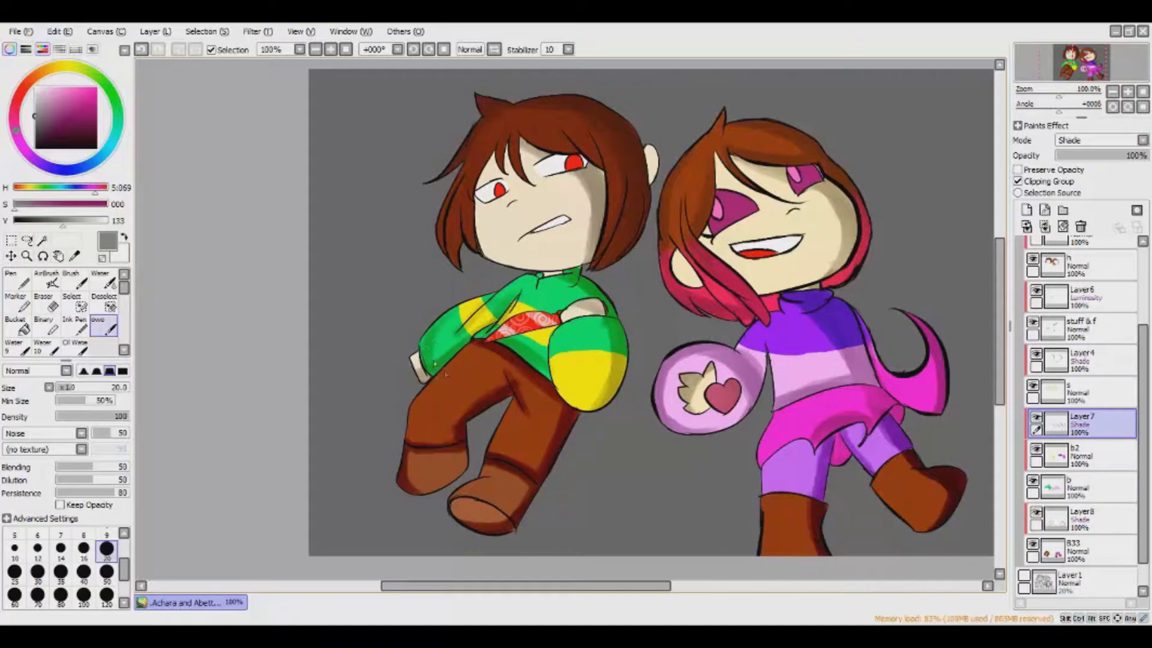
{"action": "key", "text": "ctrl+z"}
{"action": "left_click_drag", "start_coordinate": [558, 372], "coordinate": [569, 393]}
{"action": "key", "text": "ctrl+z"}
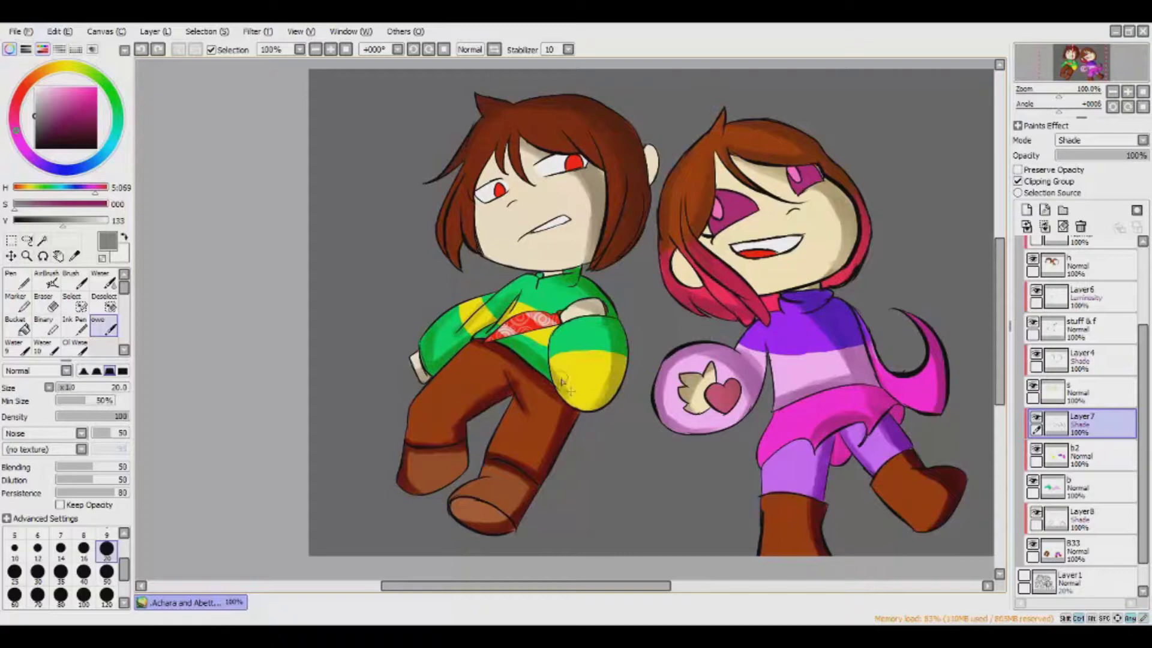
Try painting over both characters' eyes on the Luminosity layer, Layer6.
{"action": "left_click", "coordinate": [1080, 297]}
{"action": "scroll", "coordinate": [1080, 390], "scroll_direction": "up", "scroll_amount": 3}
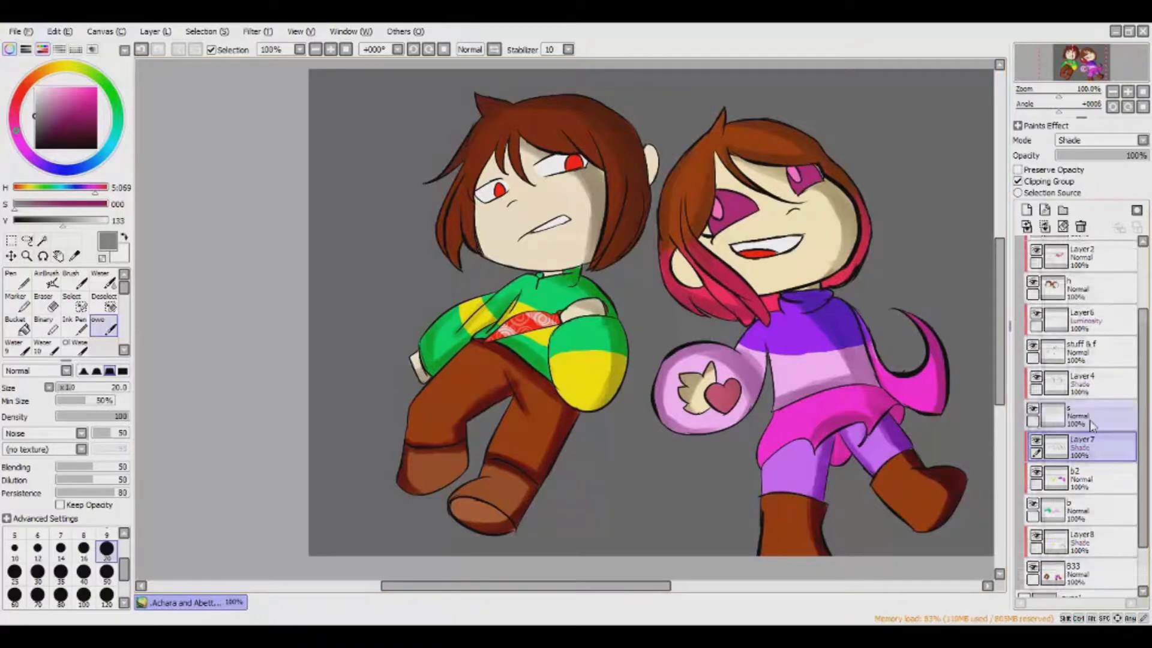
{"action": "mouse_move", "coordinate": [717, 198]}
{"action": "left_mouse_down"}
{"action": "mouse_move", "coordinate": [738, 204]}
{"action": "mouse_move", "coordinate": [744, 237]}
{"action": "left_mouse_up"}
{"action": "left_click_drag", "start_coordinate": [792, 171], "coordinate": [819, 192]}
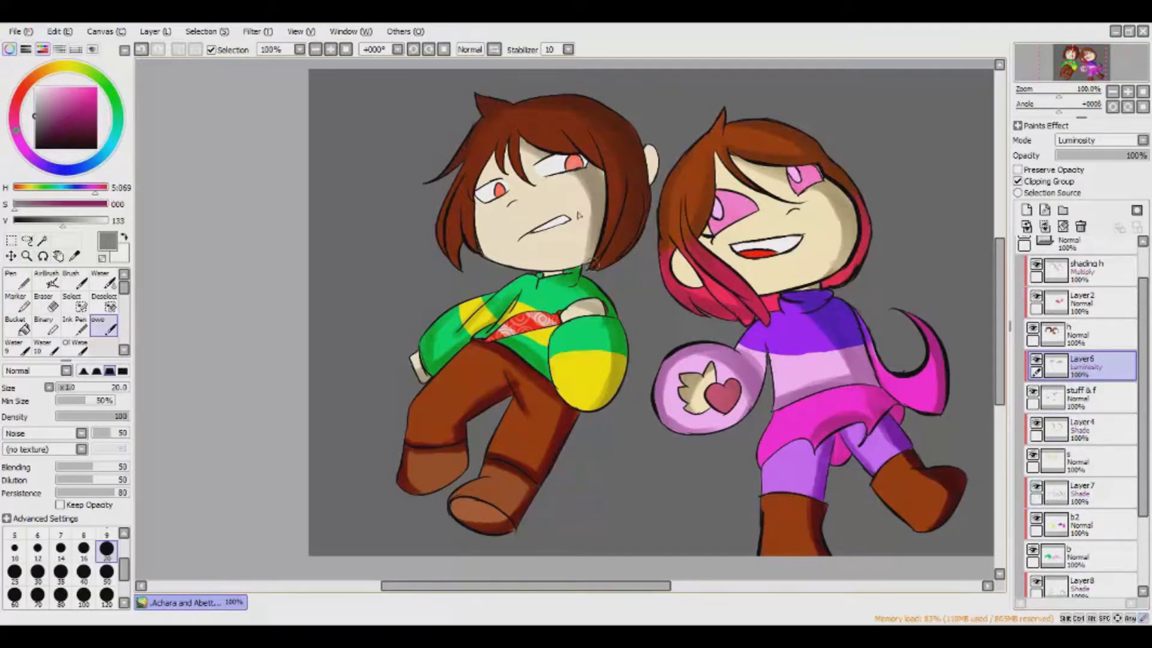
{"action": "key", "text": "ctrl+z"}
{"action": "key", "text": "ctrl+z"}
{"action": "key", "text": "ctrl+z"}
{"action": "key", "text": "ctrl+z"}
Add a clipped Shade layer above Layer6 and shade the upper part of both characters' eyes.
{"action": "left_click", "coordinate": [1027, 210]}
{"action": "left_click", "coordinate": [1098, 140]}
{"action": "left_click", "coordinate": [1074, 186]}
{"action": "scroll", "coordinate": [1074, 141], "scroll_direction": "down", "scroll_amount": 2}
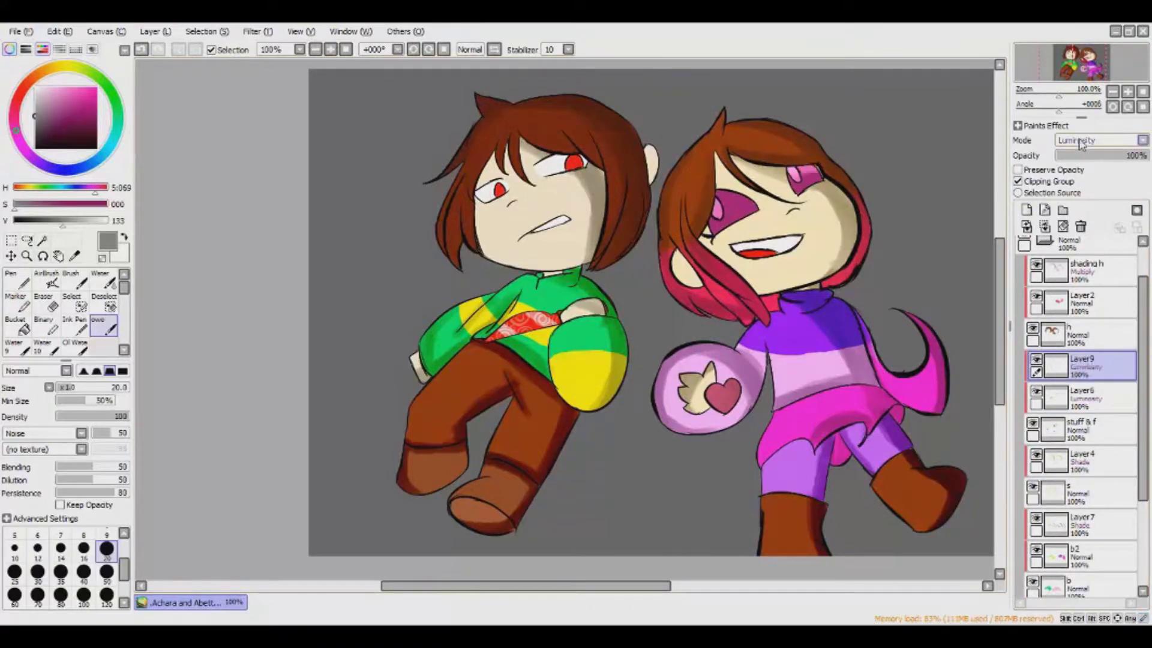
{"action": "left_click_drag", "start_coordinate": [592, 157], "coordinate": [537, 165]}
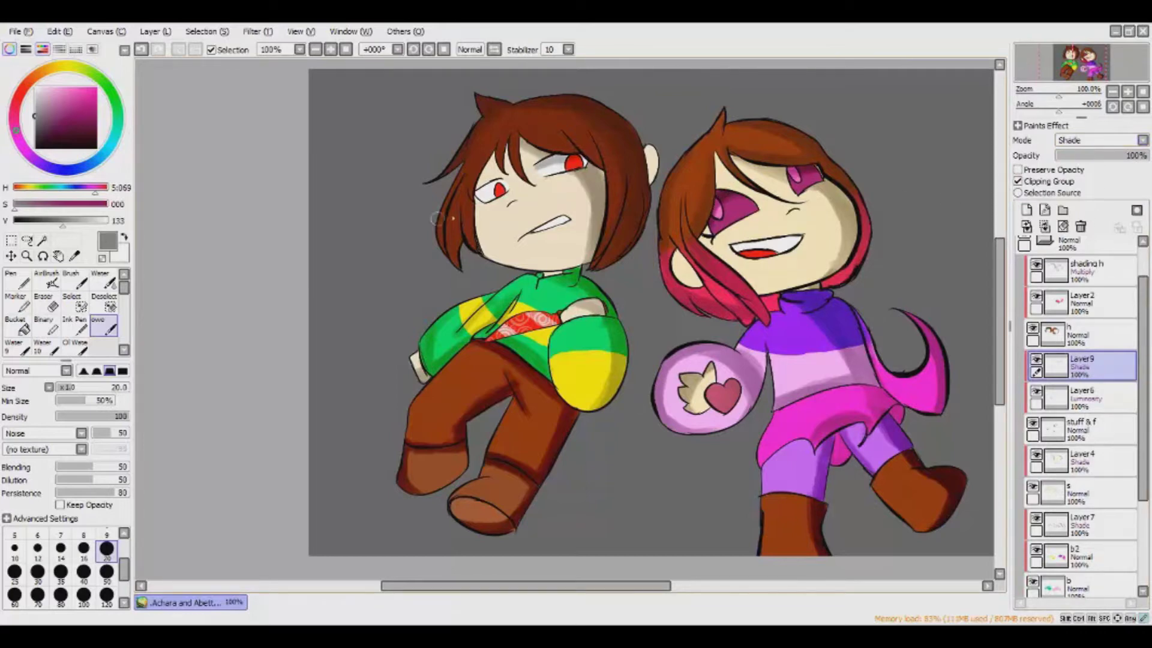
Add another layer, move it above the lineart folder and rename it light.
{"action": "left_click", "coordinate": [1027, 209]}
{"action": "left_click_drag", "start_coordinate": [1080, 363], "coordinate": [1080, 429]}
{"action": "left_click_drag", "start_coordinate": [13, 204], "coordinate": [107, 204]}
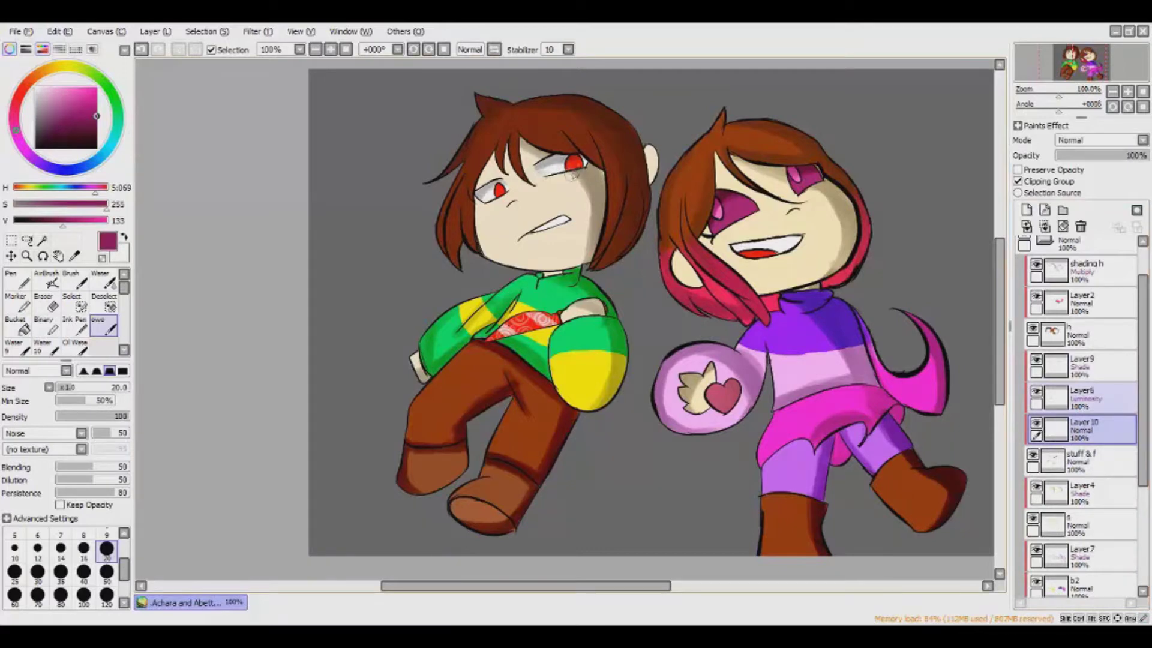
{"action": "left_click_drag", "start_coordinate": [1072, 426], "coordinate": [1074, 361]}
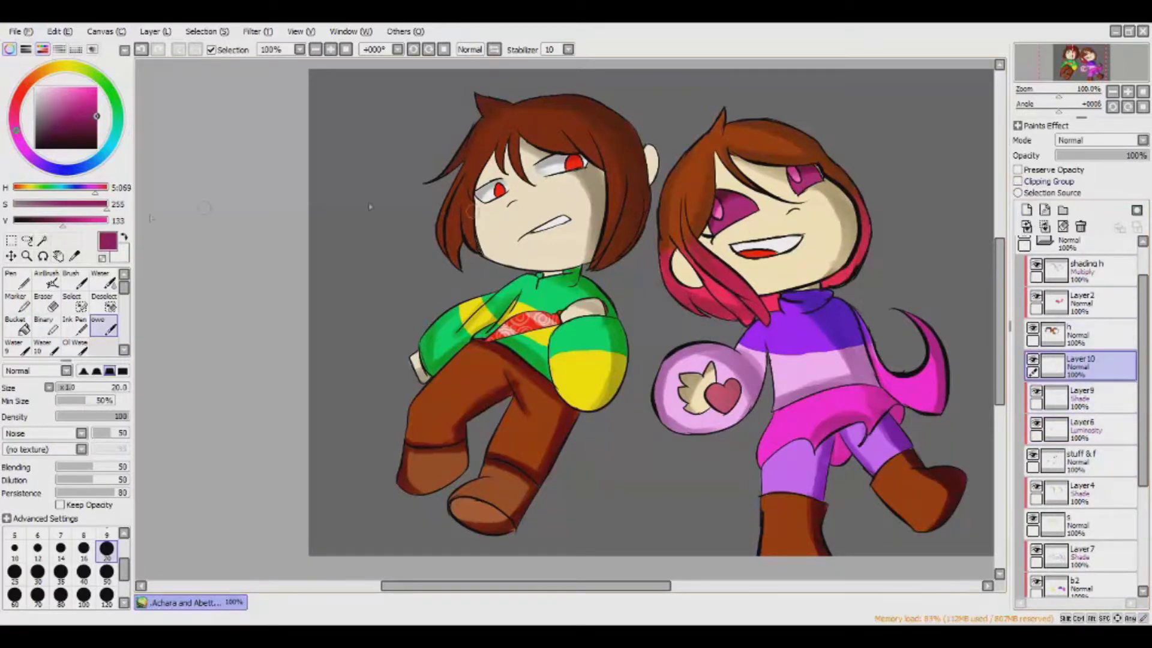
{"action": "scroll", "coordinate": [579, 216], "scroll_direction": "up", "scroll_amount": 2}
{"action": "left_click_drag", "start_coordinate": [1074, 366], "coordinate": [1061, 273]}
{"action": "double_click", "coordinate": [1072, 246]}
{"action": "type", "text": "light"}
{"action": "key", "text": "Return"}
Paint small white highlights across the left character's red irises on the light layer with the Ink Pen.
{"action": "key", "text": "n"}
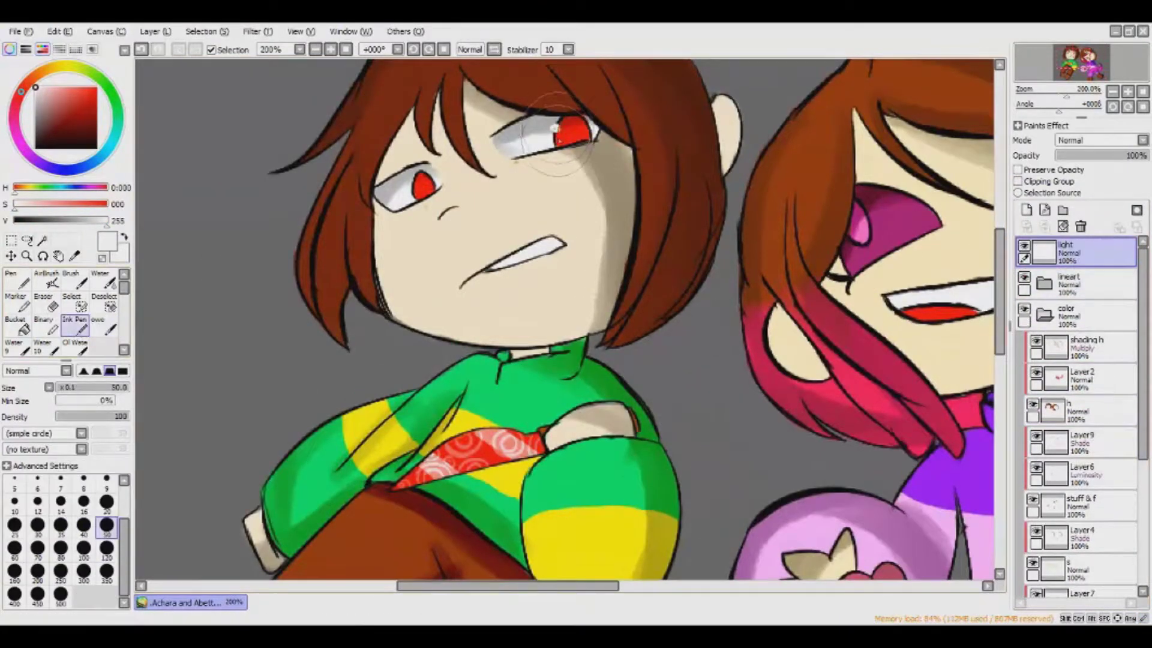
{"action": "left_click_drag", "start_coordinate": [554, 138], "coordinate": [571, 133]}
{"action": "left_click_drag", "start_coordinate": [414, 199], "coordinate": [426, 187]}
{"action": "key", "text": "ctrl+z"}
{"action": "key", "text": "ctrl+z"}
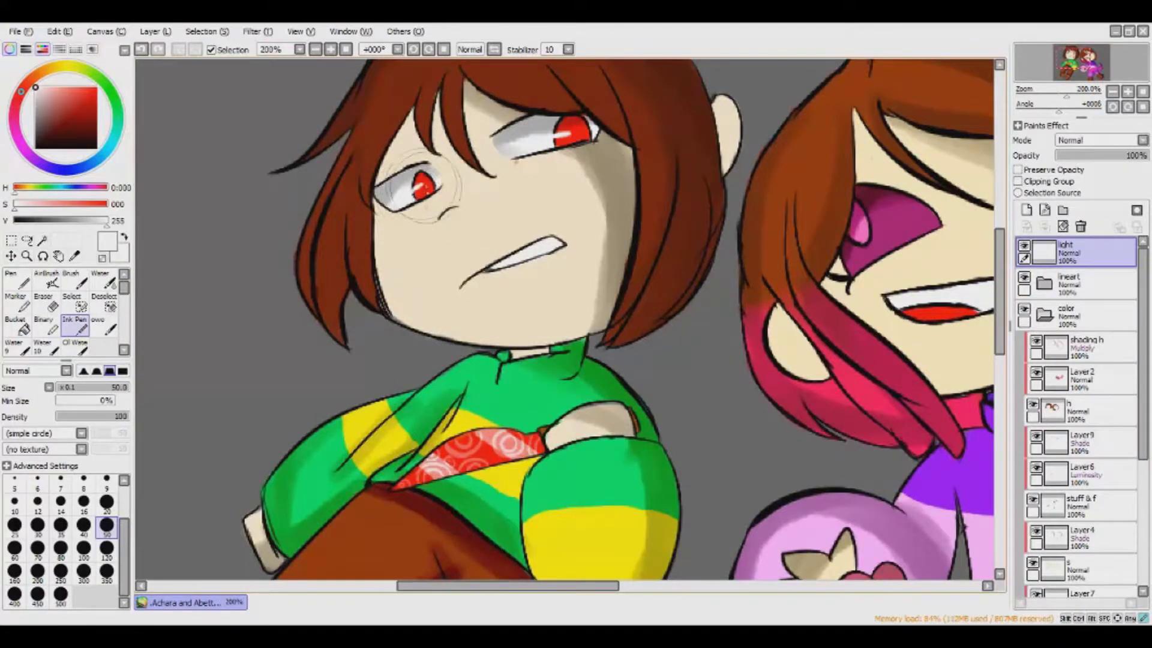
{"action": "scroll", "coordinate": [690, 354], "scroll_direction": "down", "scroll_amount": 2}
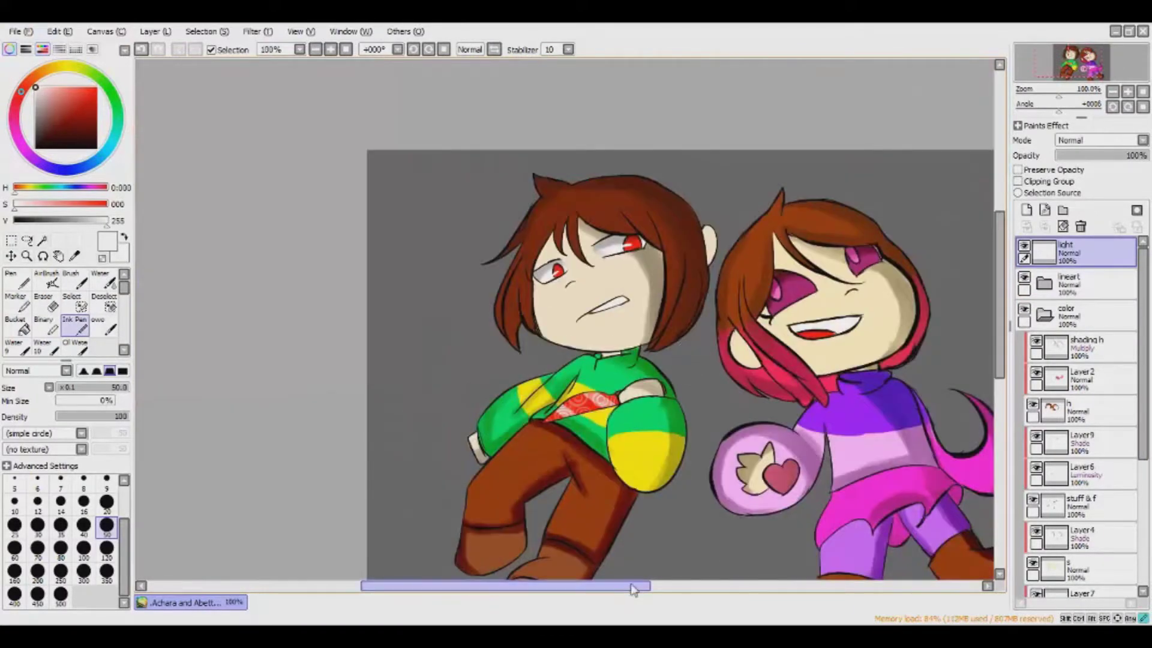
Paint small white highlights across both of the right character's purple eyes on the light layer.
{"action": "scroll", "coordinate": [798, 288], "scroll_direction": "up", "scroll_amount": 4}
{"action": "left_click_drag", "start_coordinate": [375, 210], "coordinate": [405, 195]}
{"action": "scroll", "coordinate": [540, 228], "scroll_direction": "down", "scroll_amount": 2}
{"action": "left_click_drag", "start_coordinate": [553, 212], "coordinate": [564, 204]}
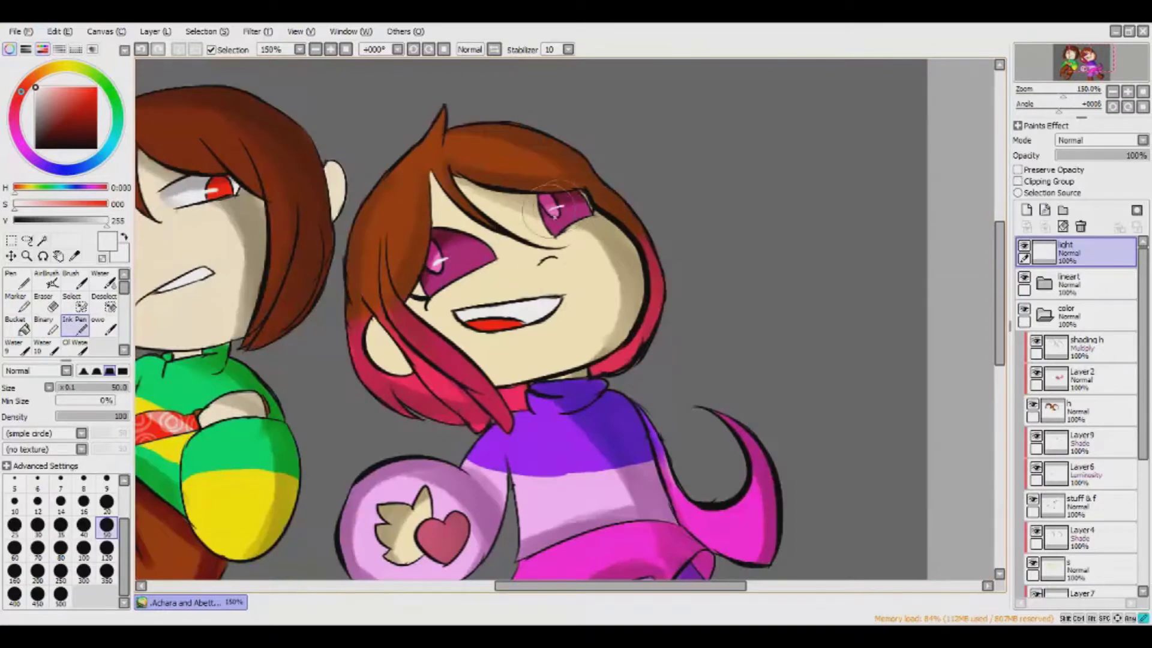
{"action": "scroll", "coordinate": [561, 204], "scroll_direction": "down", "scroll_amount": 2}
{"action": "key", "text": "ctrl+y"}
{"action": "key", "text": "ctrl+z"}
{"action": "key", "text": "ctrl+y"}
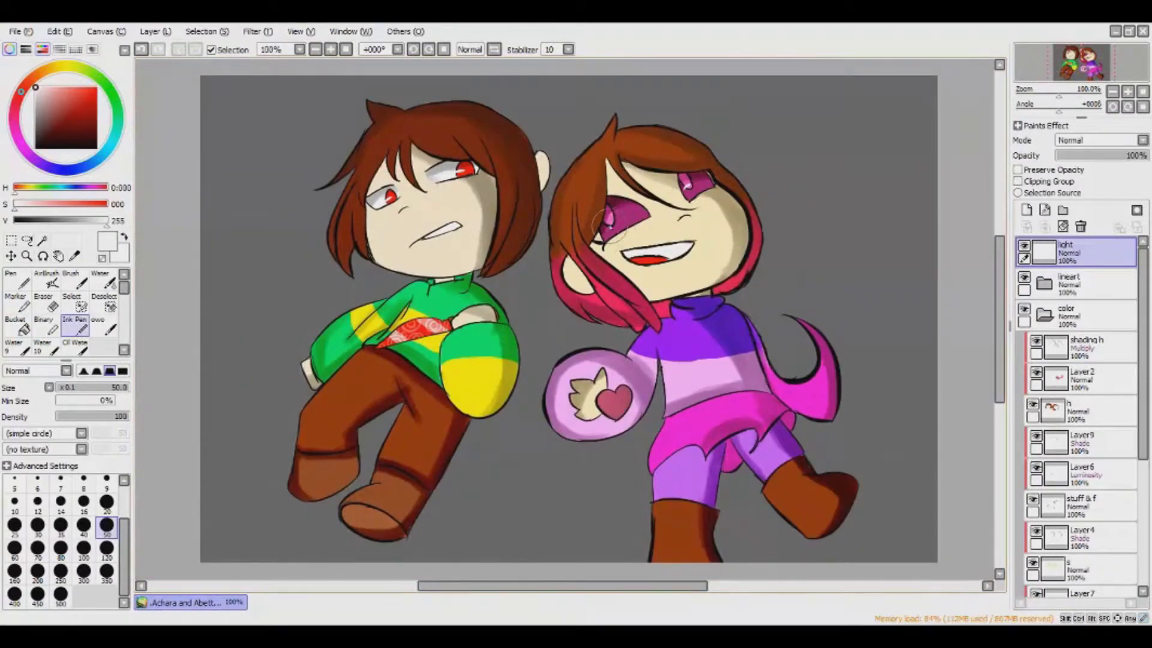
{"action": "key", "text": "ctrl+y"}
{"action": "key", "text": "ctrl+y"}
Set the light layer's blending mode to Luminosity.
{"action": "key", "text": "Down"}
{"action": "key", "text": "Down"}
{"action": "key", "text": "Down"}
{"action": "key", "text": "Down"}
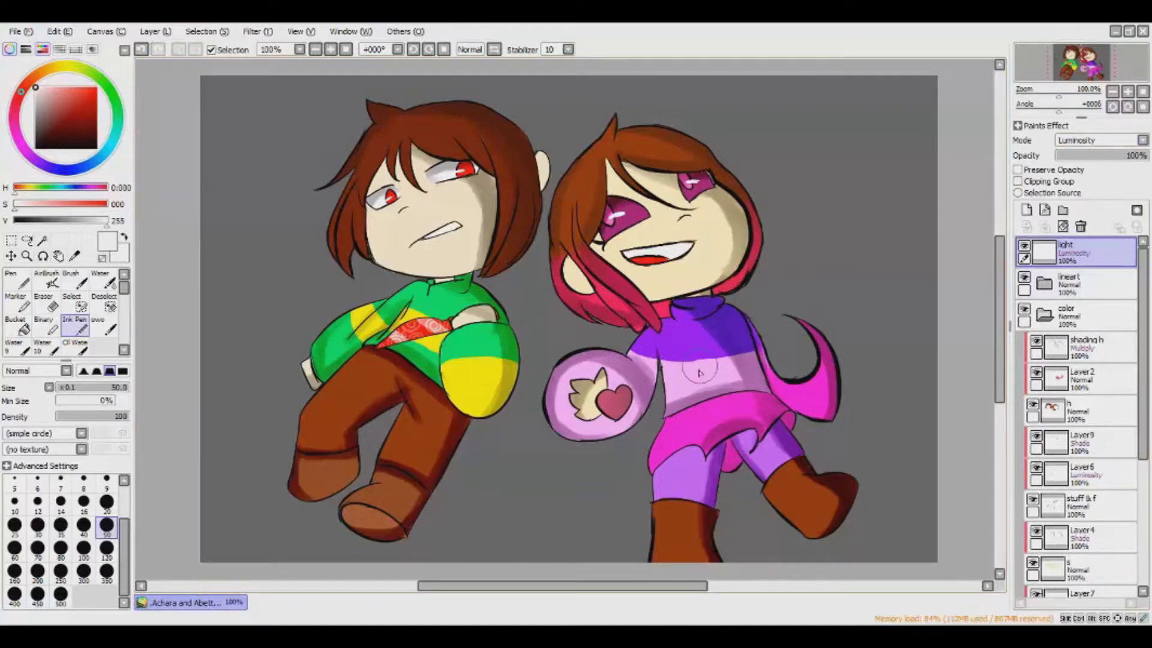
Add a layer below B33 in the color folder and paint a large solid red circle behind the left character.
{"action": "scroll", "coordinate": [720, 393], "scroll_direction": "down", "scroll_amount": 1}
{"action": "left_click", "coordinate": [1086, 346]}
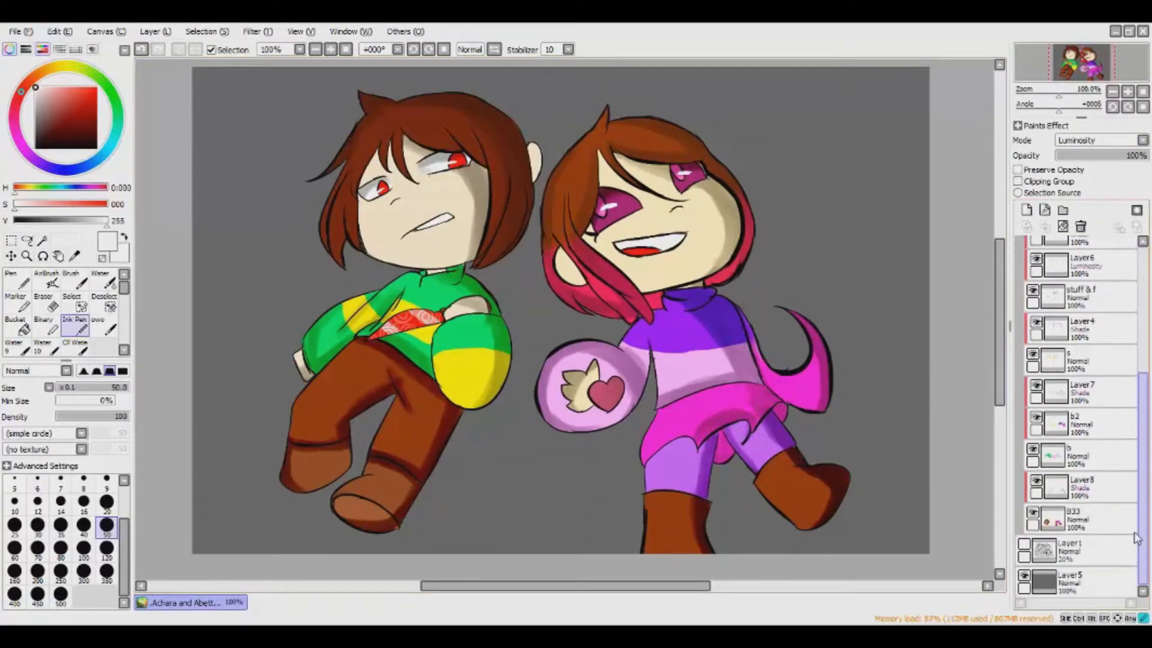
{"action": "left_click", "coordinate": [1026, 210]}
{"action": "key", "text": "x"}
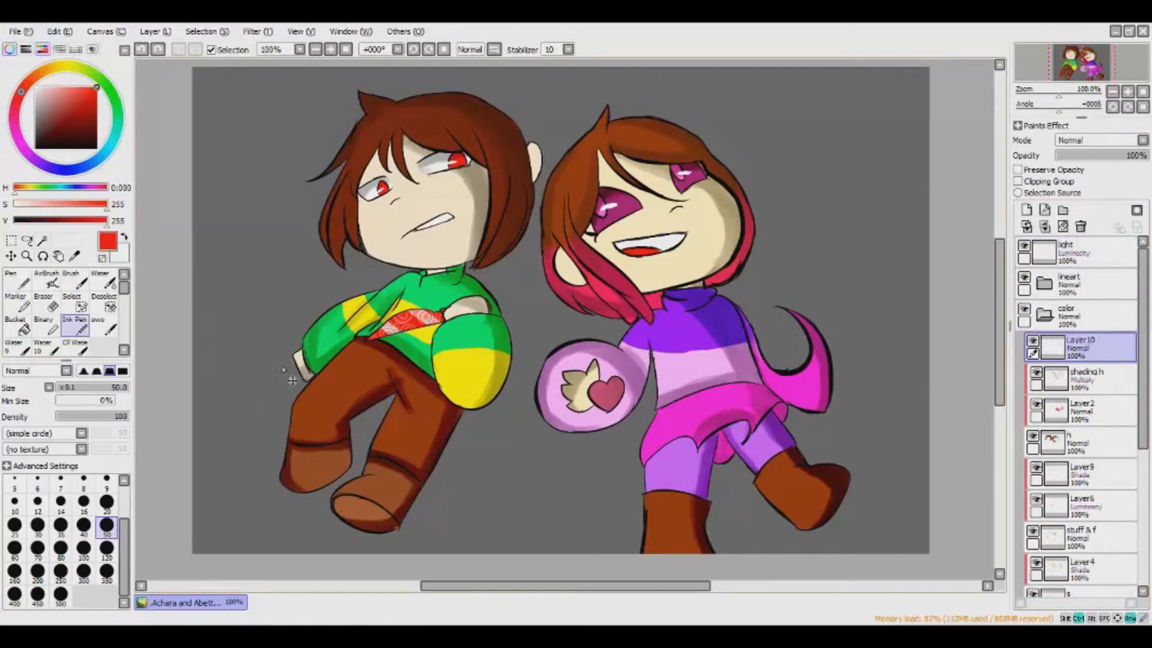
{"action": "scroll", "coordinate": [1080, 420], "scroll_direction": "down", "scroll_amount": 6}
{"action": "left_click_drag", "start_coordinate": [1082, 612], "coordinate": [1080, 534]}
{"action": "mouse_move", "coordinate": [264, 366]}
{"action": "left_mouse_down"}
{"action": "mouse_move", "coordinate": [300, 327]}
{"action": "mouse_move", "coordinate": [351, 416]}
{"action": "mouse_move", "coordinate": [240, 327]}
{"action": "mouse_move", "coordinate": [293, 378]}
{"action": "left_mouse_up"}
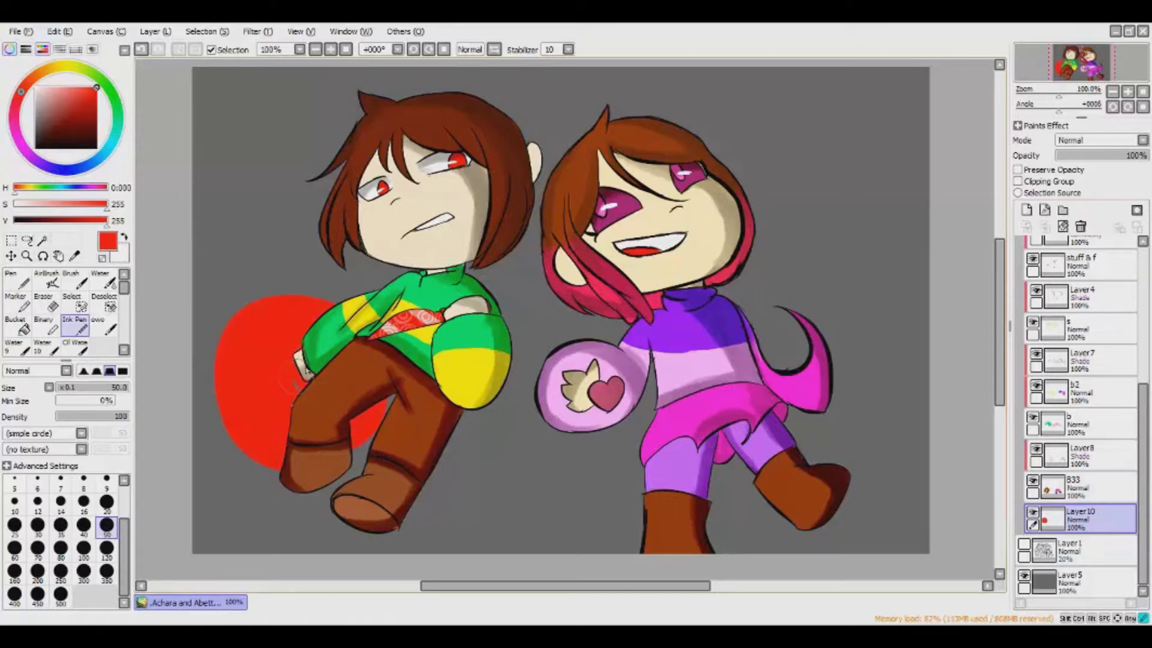
{"action": "key", "text": "ctrl+z"}
{"action": "key", "text": "ctrl+z"}
{"action": "key", "text": "ctrl+z"}
{"action": "mouse_move", "coordinate": [282, 384]}
{"action": "left_mouse_down"}
{"action": "mouse_move", "coordinate": [240, 456]}
{"action": "mouse_move", "coordinate": [274, 342]}
{"action": "mouse_move", "coordinate": [270, 408]}
{"action": "left_mouse_up"}
Transform the red circle to adjust its size and position behind the left character.
{"action": "key", "text": "ctrl+t"}
{"action": "left_click_drag", "start_coordinate": [242, 346], "coordinate": [264, 327]}
{"action": "key", "text": "Return"}
Add a clipped layer above the red circle's layer and shade the circle's upper-left rim in grey using Shade mode.
{"action": "left_click", "coordinate": [1026, 209]}
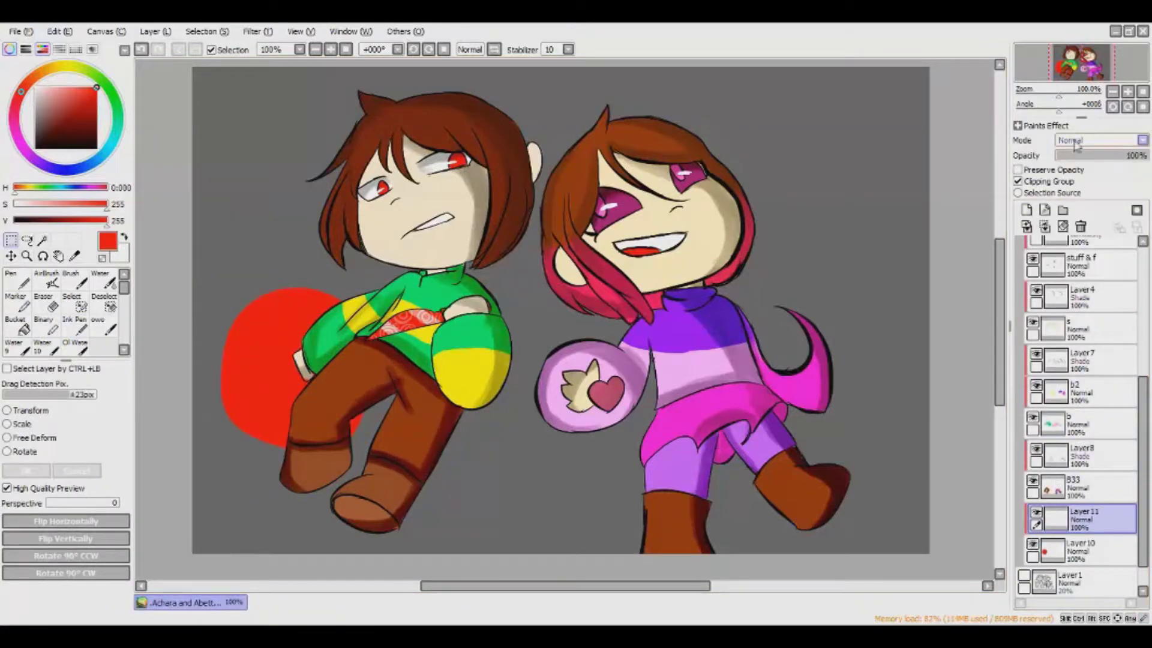
{"action": "left_click", "coordinate": [35, 114]}
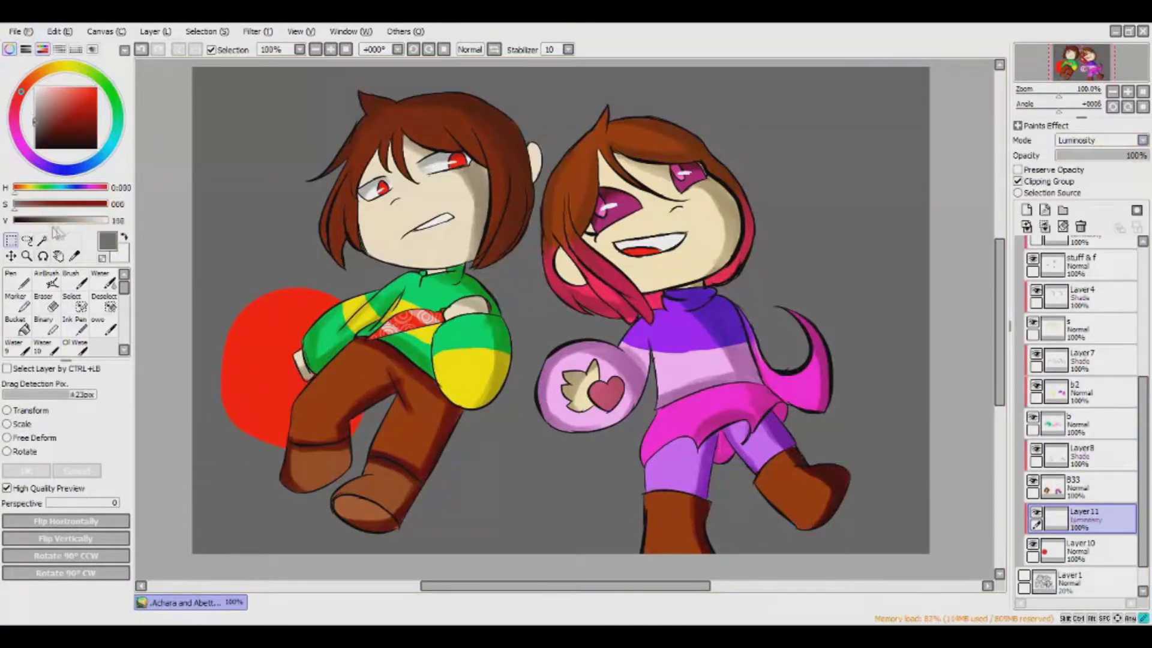
{"action": "left_click", "coordinate": [103, 325]}
{"action": "mouse_move", "coordinate": [303, 297]}
{"action": "left_mouse_down"}
{"action": "mouse_move", "coordinate": [240, 336]}
{"action": "mouse_move", "coordinate": [264, 378]}
{"action": "left_mouse_up"}
{"action": "key", "text": "ctrl+z"}
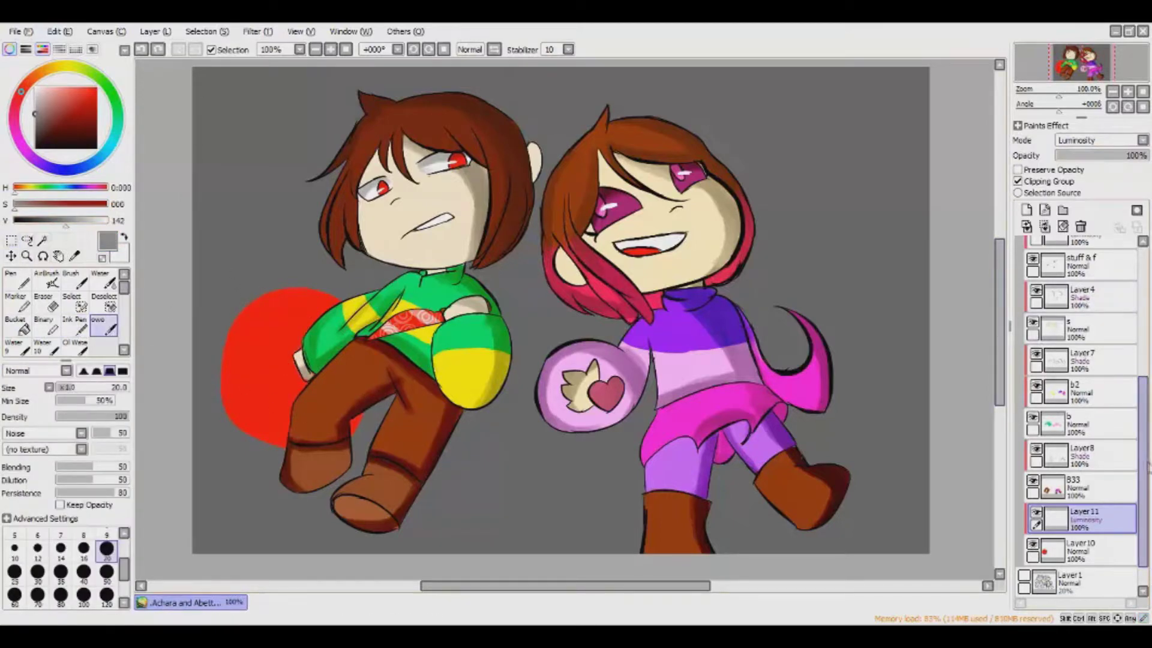
{"action": "scroll", "coordinate": [1080, 420], "scroll_direction": "up", "scroll_amount": 2}
{"action": "left_click", "coordinate": [75, 324]}
{"action": "left_click_drag", "start_coordinate": [300, 294], "coordinate": [252, 324]}
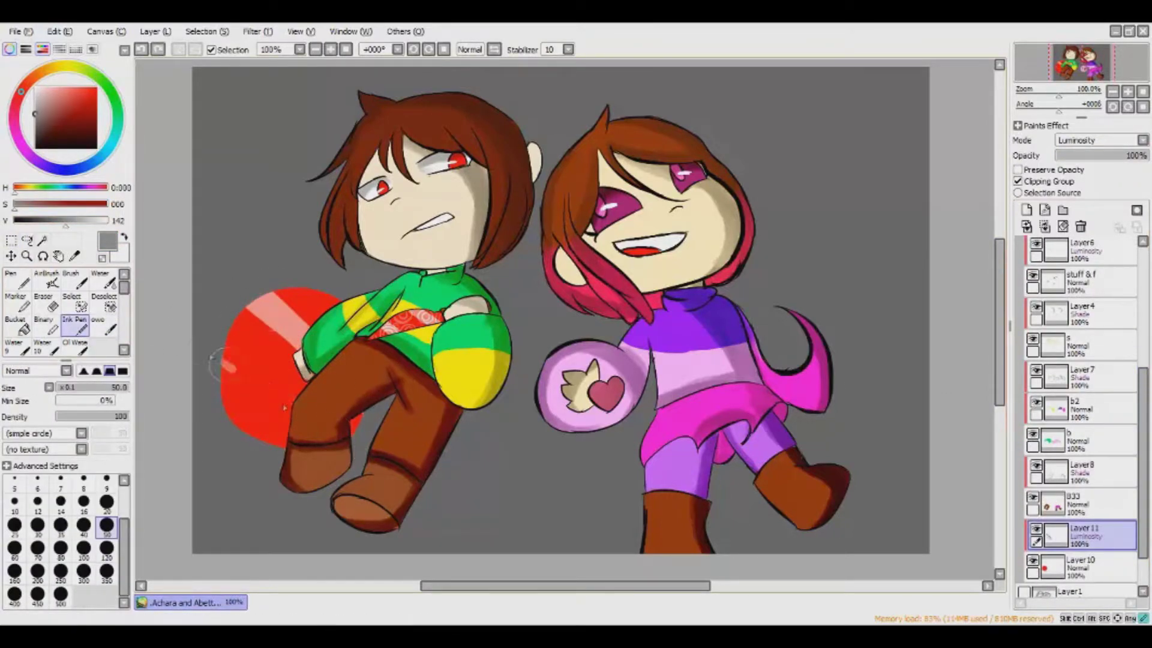
{"action": "key", "text": "ctrl+z"}
{"action": "left_click_drag", "start_coordinate": [276, 300], "coordinate": [235, 324]}
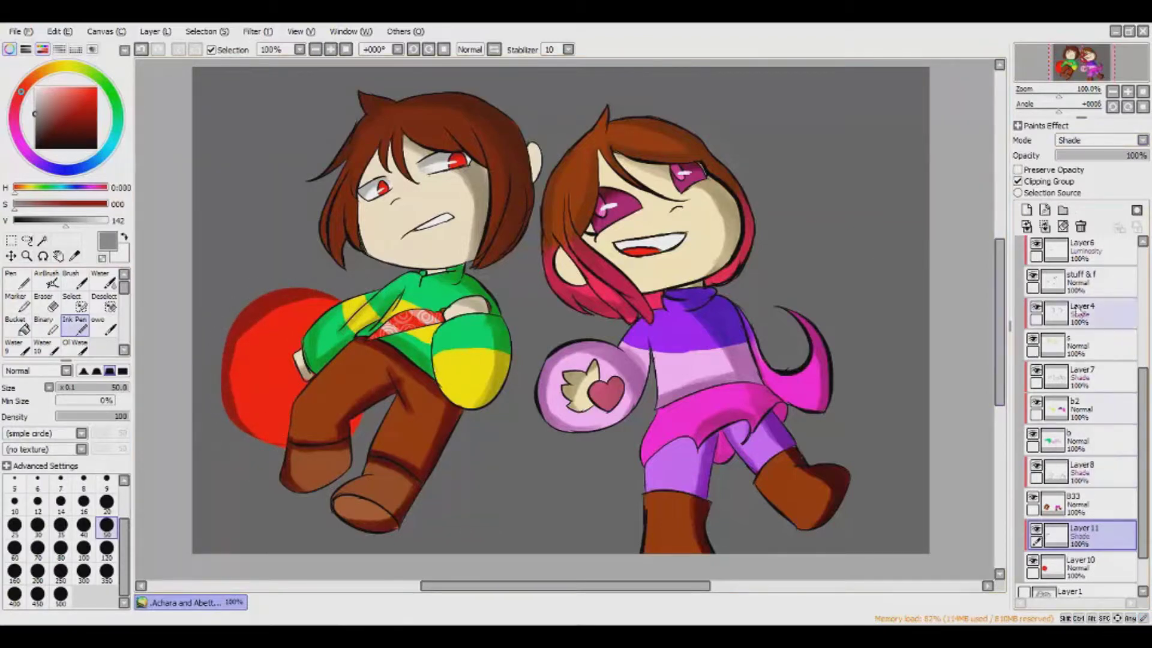
Try highlighting the red circle on a clipped Luminosity layer beneath its shading layer, and delete that layer.
{"action": "left_click", "coordinate": [1026, 210]}
{"action": "left_click", "coordinate": [1100, 139]}
{"action": "left_click_drag", "start_coordinate": [1080, 534], "coordinate": [1080, 565]}
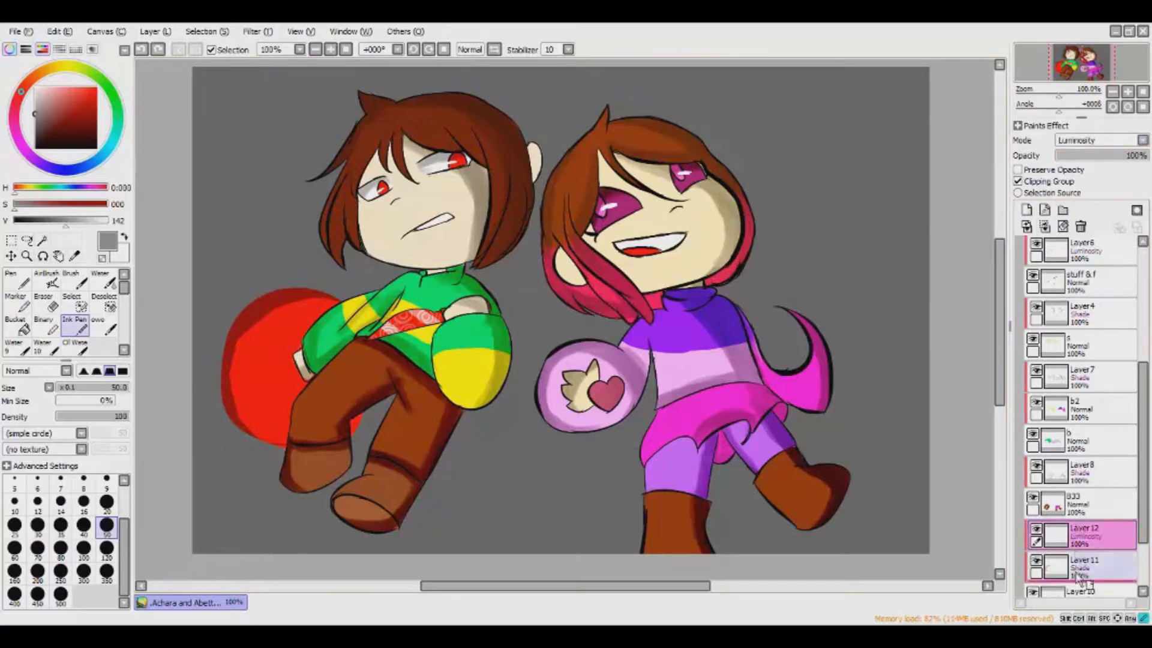
{"action": "left_click_drag", "start_coordinate": [288, 300], "coordinate": [219, 338]}
{"action": "key", "text": "ctrl+z"}
{"action": "key", "text": "ctrl+z"}
{"action": "key", "text": "ctrl+z"}
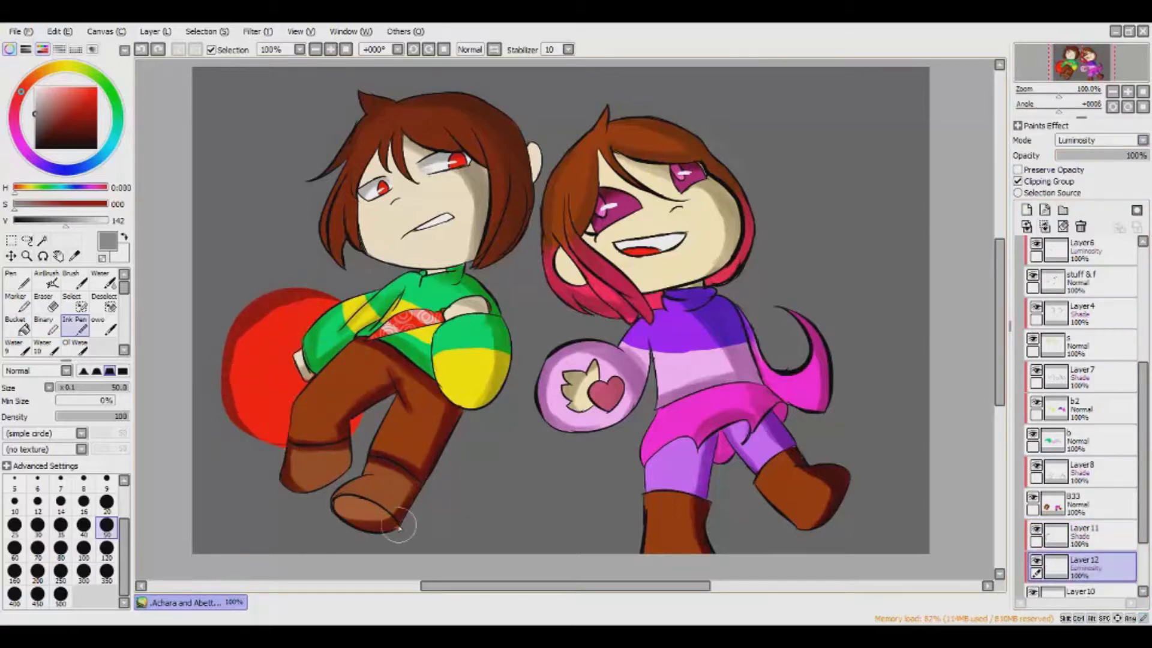
{"action": "left_click", "coordinate": [1081, 227]}
Add a Luminosity layer named glow and move it above the shading h layer in the color folder.
{"action": "scroll", "coordinate": [1080, 390], "scroll_direction": "up", "scroll_amount": 5}
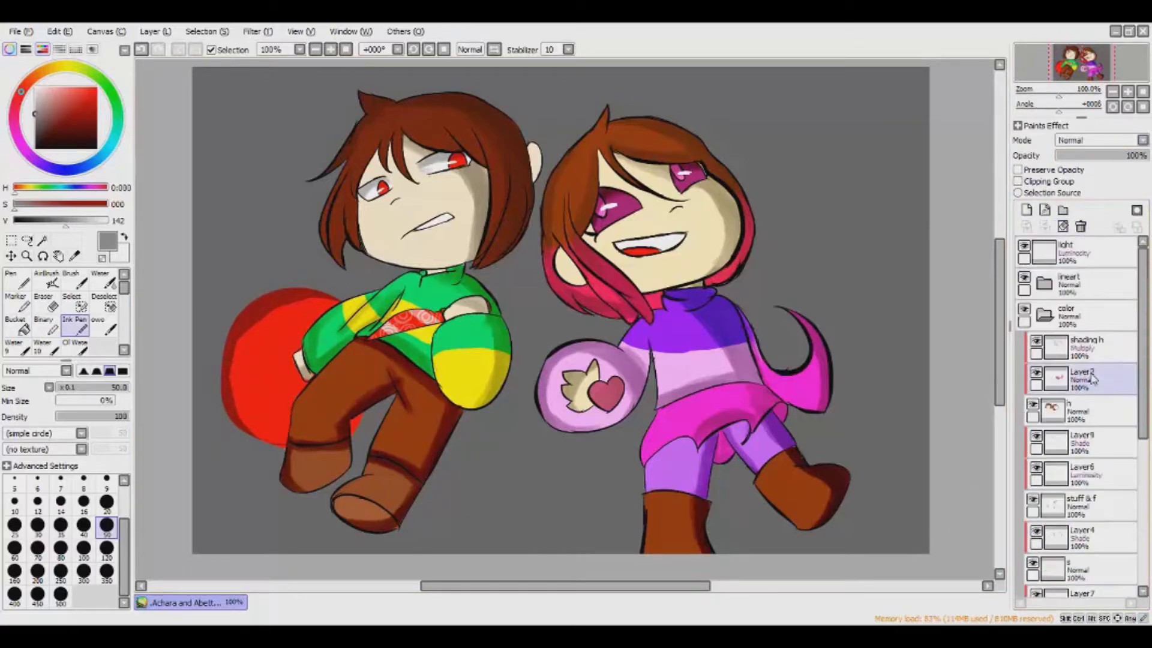
{"action": "left_click", "coordinate": [1068, 282]}
{"action": "left_click", "coordinate": [1026, 209]}
{"action": "key", "text": "Return"}
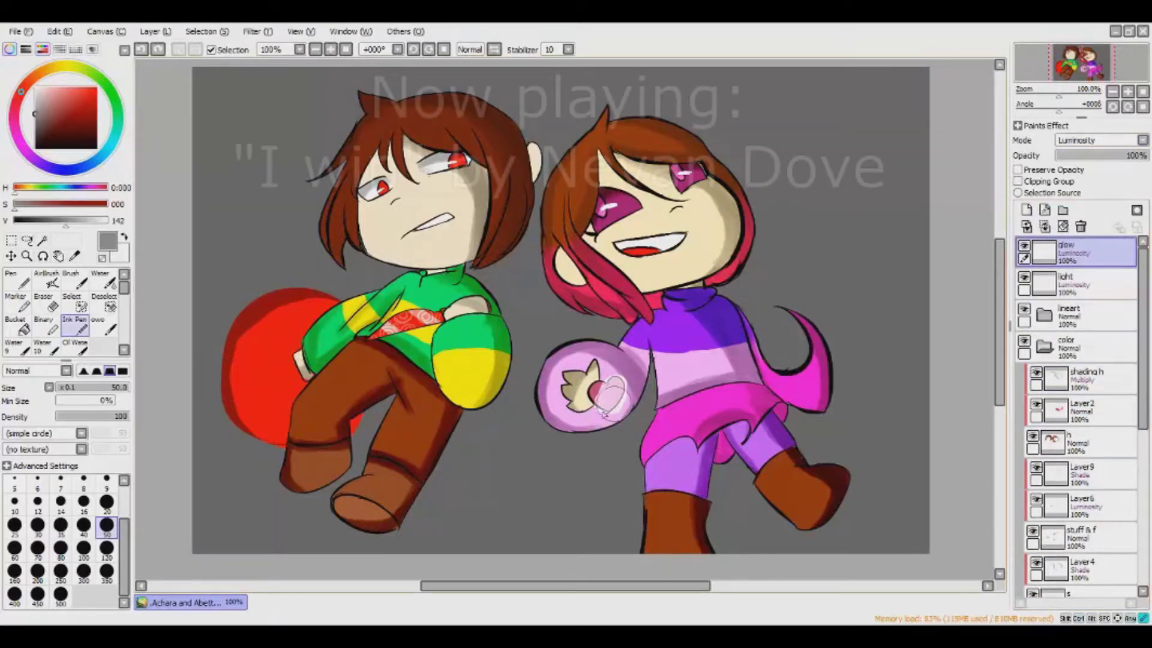
{"action": "left_click_drag", "start_coordinate": [1134, 156], "coordinate": [1089, 157]}
{"action": "left_click_drag", "start_coordinate": [1068, 252], "coordinate": [1080, 345]}
{"action": "key", "text": "ctrl+z"}
{"action": "key", "text": "ctrl+y"}
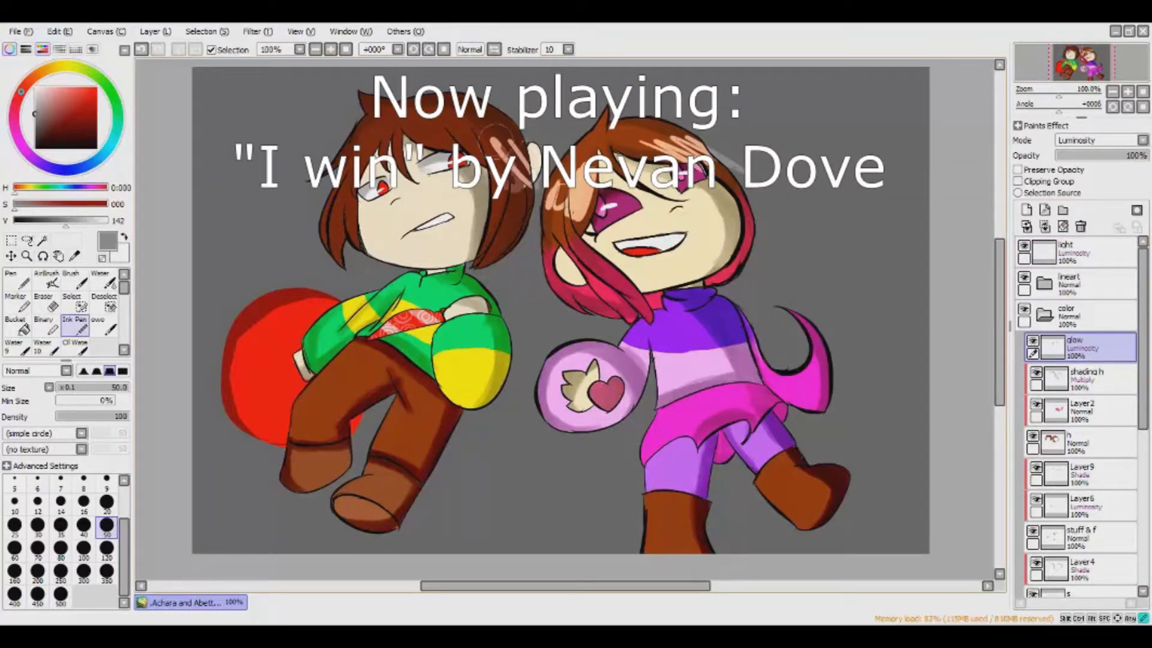
Clip the glow layer to the hair and paint jagged highlight bands across both characters' hair.
{"action": "left_click_drag", "start_coordinate": [522, 165], "coordinate": [501, 201]}
{"action": "left_click_drag", "start_coordinate": [360, 150], "coordinate": [336, 198]}
{"action": "key", "text": "ctrl+z"}
{"action": "key", "text": "ctrl+z"}
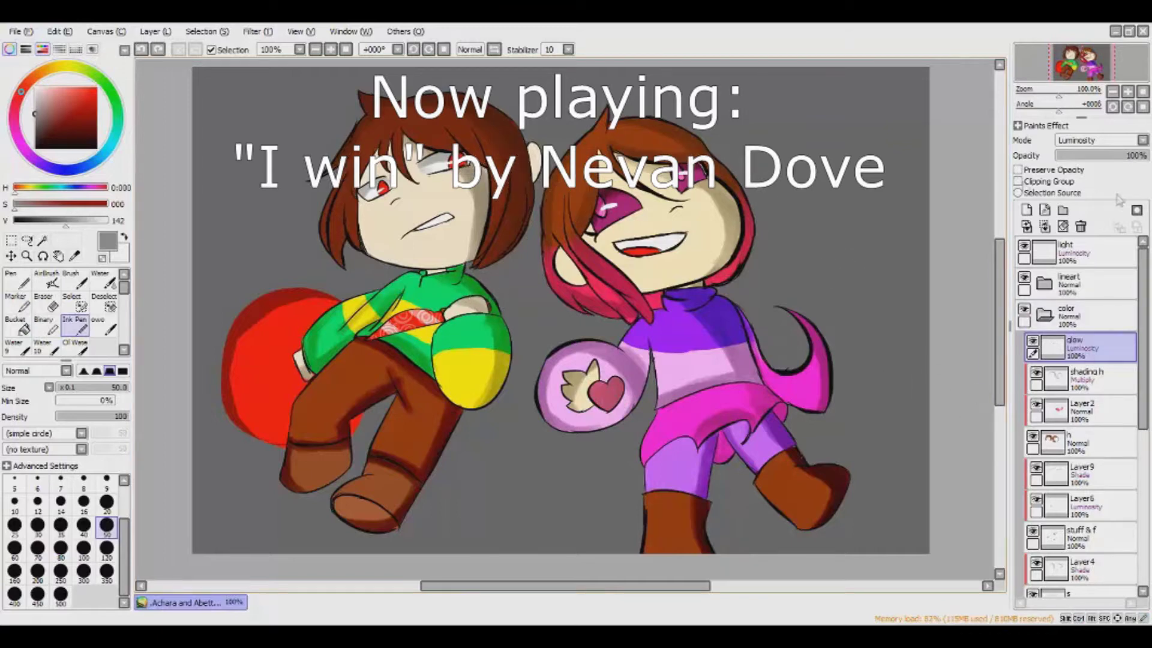
{"action": "mouse_move", "coordinate": [720, 154]}
{"action": "left_mouse_down"}
{"action": "mouse_move", "coordinate": [705, 144]}
{"action": "mouse_move", "coordinate": [564, 180]}
{"action": "mouse_move", "coordinate": [456, 177]}
{"action": "left_mouse_up"}
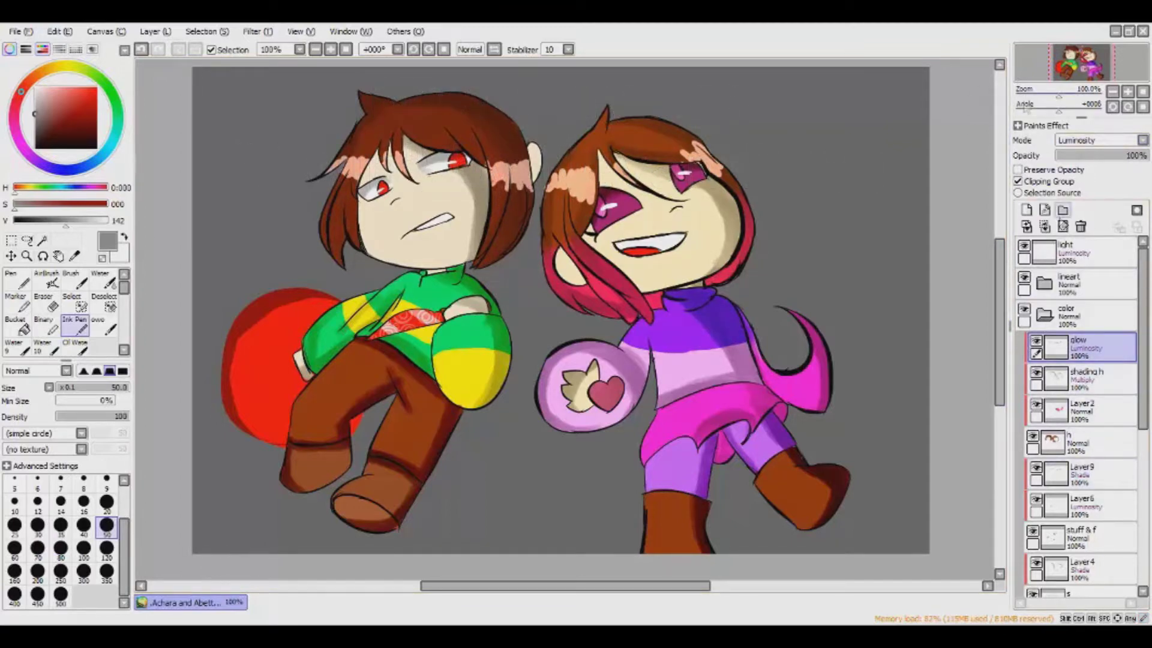
Add a Luminosity layer named GLOWWWWW above glow and try a lightened heart on it at 25% opacity.
{"action": "left_click", "coordinate": [1026, 210]}
{"action": "key", "text": "Return"}
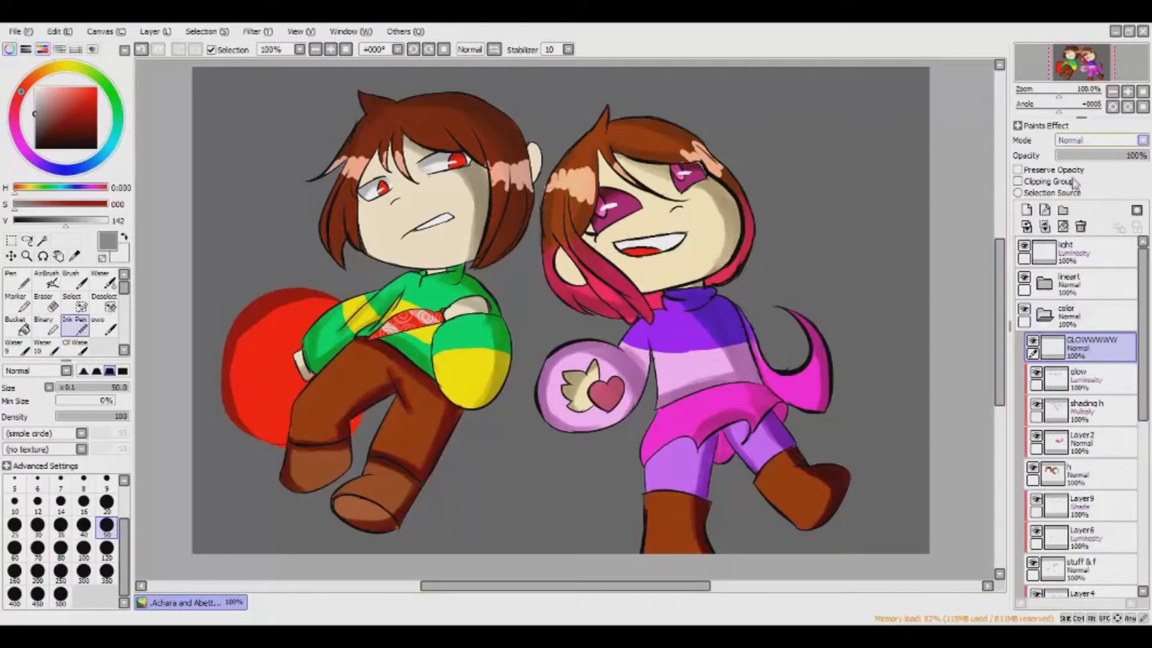
{"action": "key", "text": "ctrl+z"}
{"action": "left_click_drag", "start_coordinate": [592, 391], "coordinate": [603, 405]}
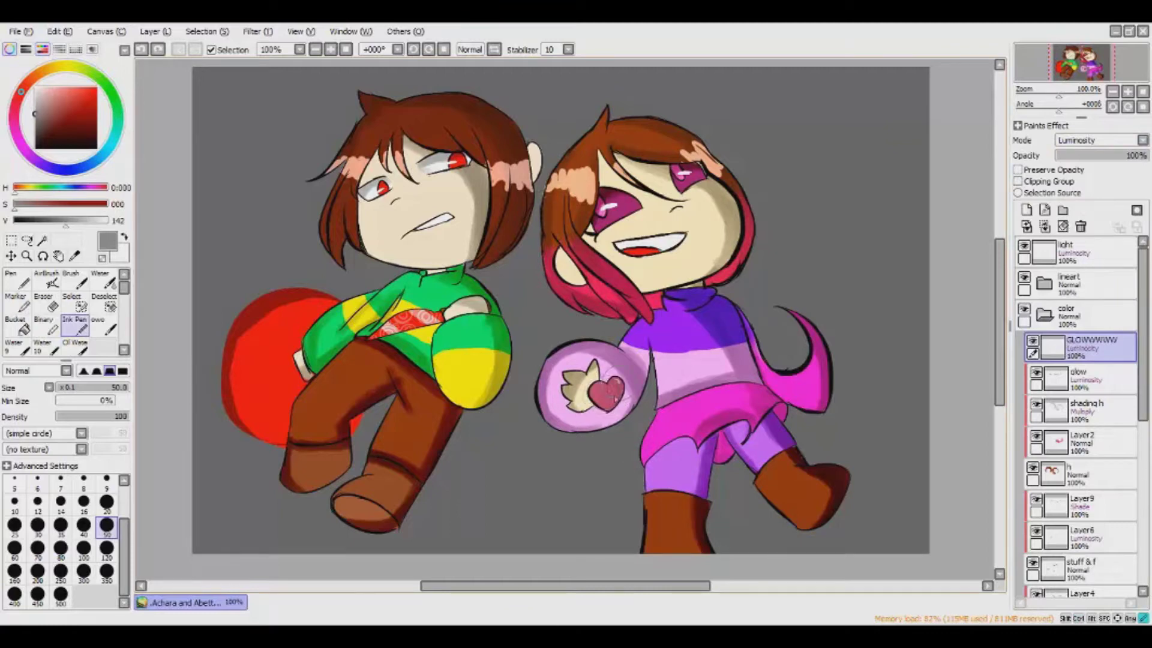
{"action": "left_click", "coordinate": [1078, 156]}
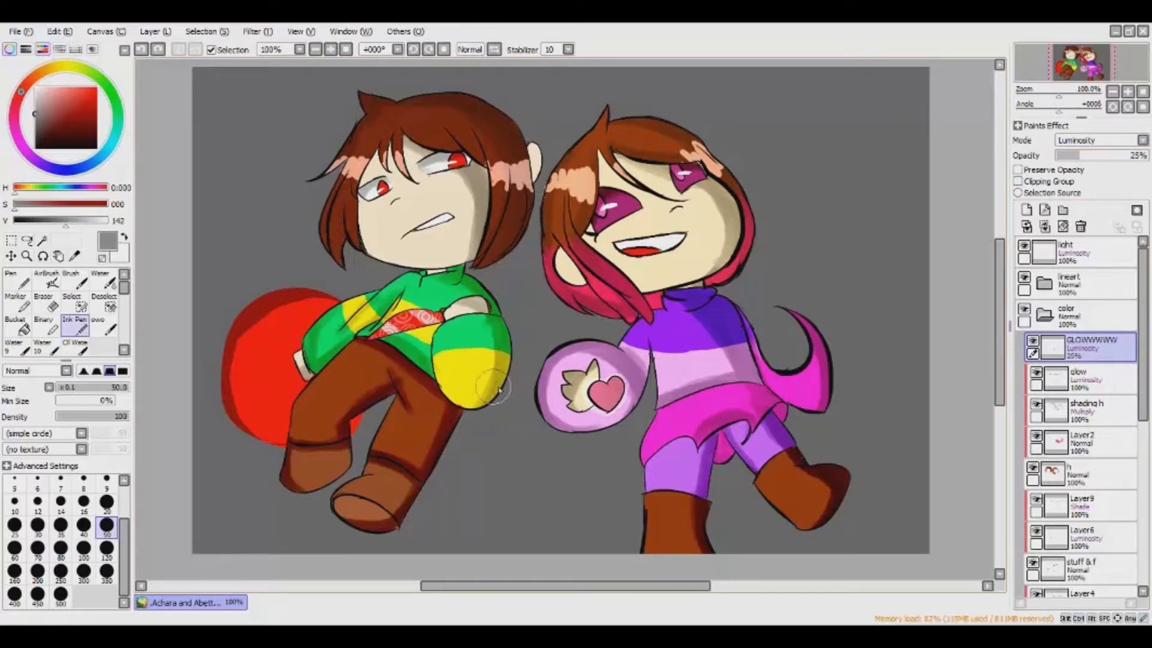
Move the GLOWWWWW layer to the top of the stack, try it in Multiply mode and undo its painted glow.
{"action": "key", "text": "ctrl+z"}
{"action": "left_click_drag", "start_coordinate": [1107, 347], "coordinate": [1086, 246]}
{"action": "mouse_move", "coordinate": [450, 311]}
{"action": "left_mouse_down"}
{"action": "mouse_move", "coordinate": [364, 337]}
{"action": "mouse_move", "coordinate": [450, 315]}
{"action": "left_mouse_up"}
{"action": "left_click", "coordinate": [1080, 177]}
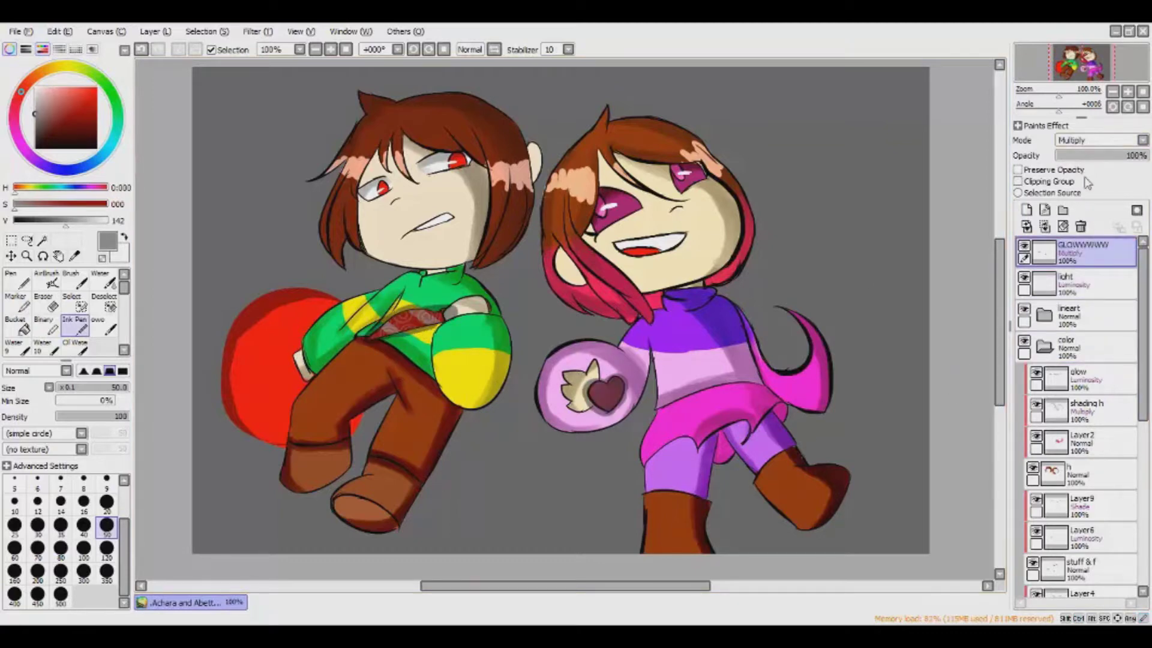
{"action": "left_click", "coordinate": [1084, 155]}
{"action": "key", "text": "ctrl+z"}
{"action": "key", "text": "ctrl+z"}
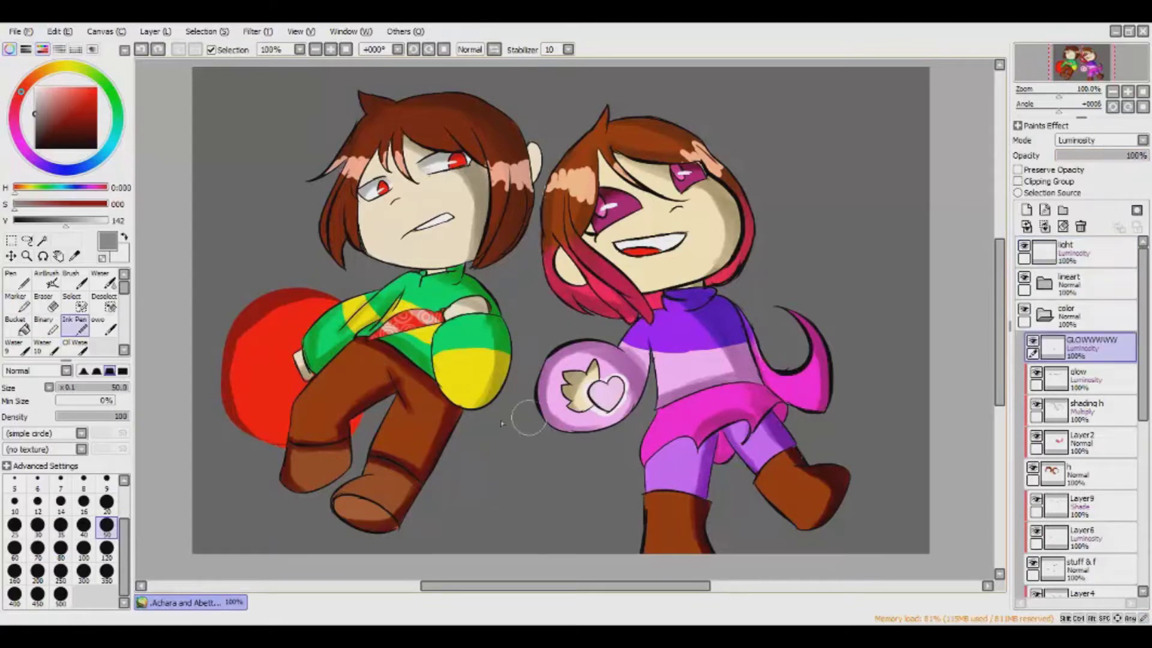
{"action": "key", "text": "b"}
{"action": "key", "text": "ctrl+z"}
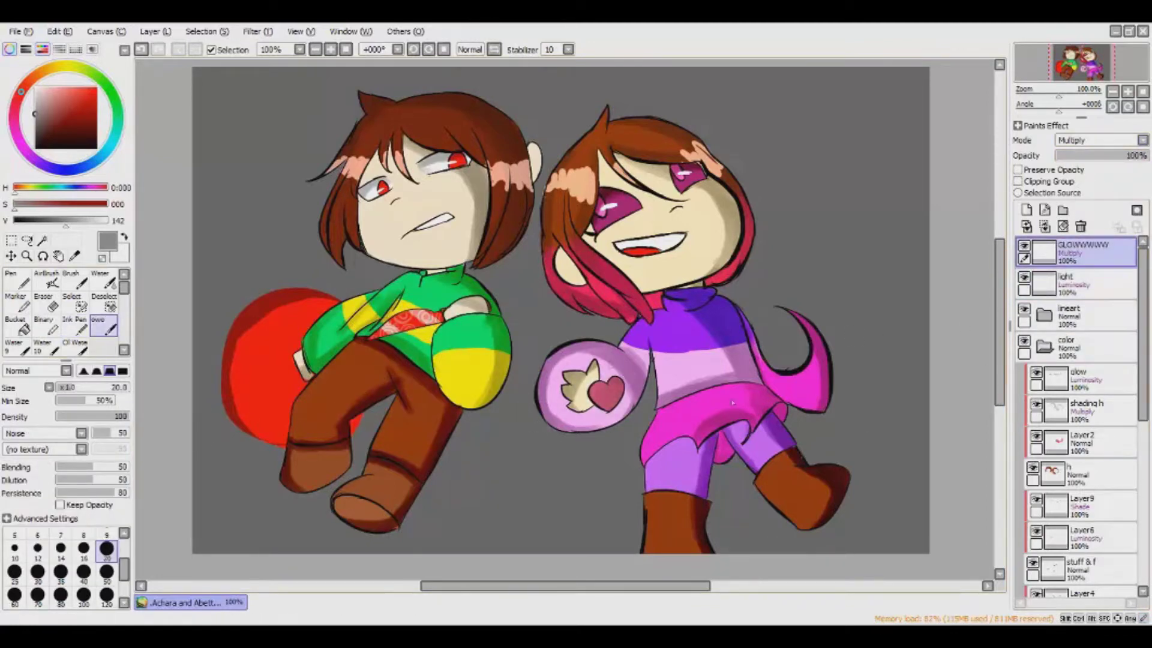
Switch the GLOWWWWW layer to Screen mode and try grey glows over the left character's patterned band and the heart.
{"action": "left_click", "coordinate": [1143, 140]}
{"action": "left_click", "coordinate": [1069, 155]}
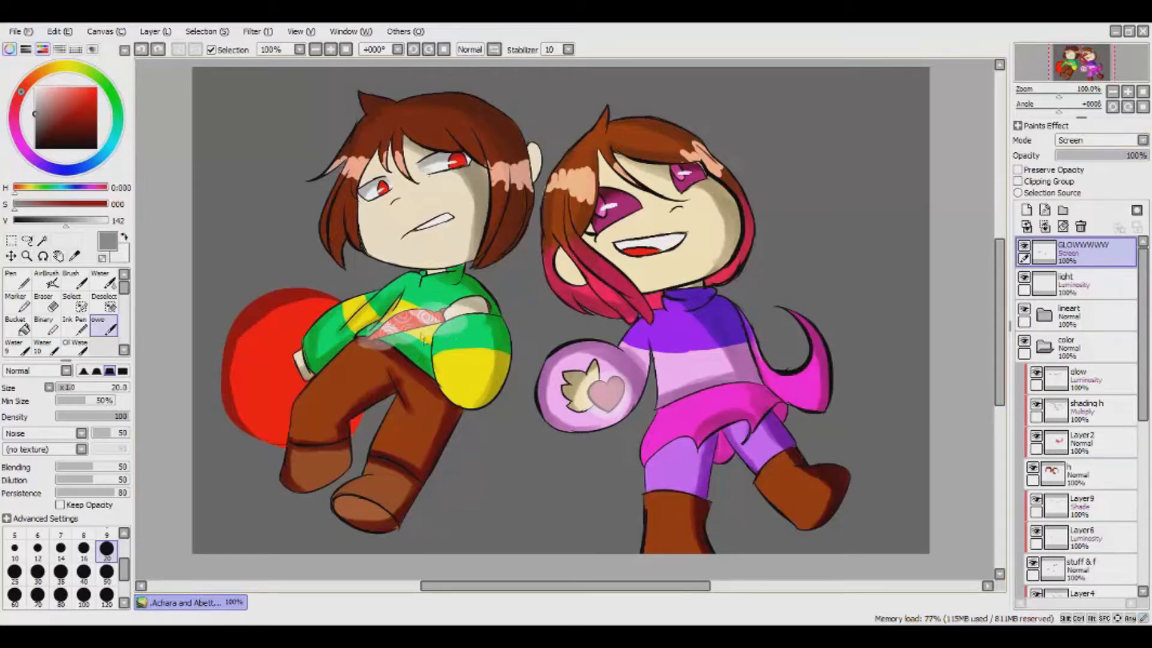
{"action": "key", "text": "ctrl+z"}
{"action": "mouse_move", "coordinate": [294, 330]}
{"action": "left_mouse_down"}
{"action": "mouse_move", "coordinate": [267, 354]}
{"action": "mouse_move", "coordinate": [360, 312]}
{"action": "left_mouse_up"}
{"action": "key", "text": "ctrl+z"}
{"action": "left_click_drag", "start_coordinate": [264, 384], "coordinate": [354, 432]}
{"action": "key", "text": "ctrl+z"}
{"action": "key", "text": "ctrl+z"}
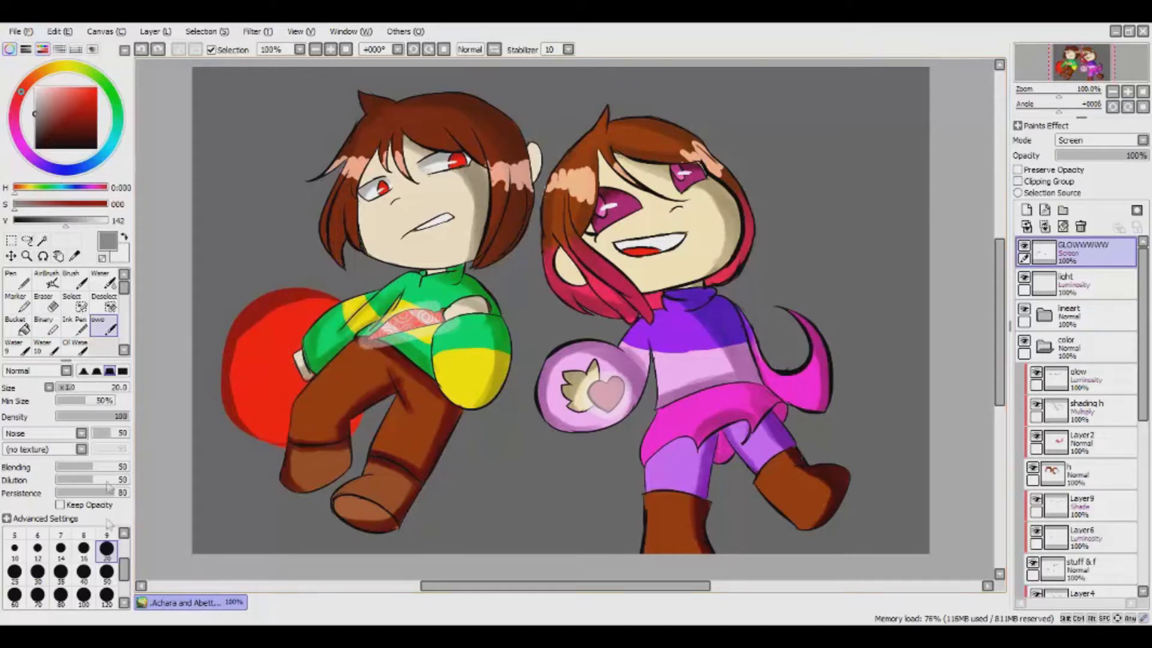
Try painting a grey glow over the red circle with the brush at size 120.
{"action": "left_click", "coordinate": [106, 594]}
{"action": "left_click_drag", "start_coordinate": [276, 300], "coordinate": [236, 375]}
{"action": "left_click_drag", "start_coordinate": [270, 327], "coordinate": [240, 420]}
{"action": "key", "text": "ctrl+z"}
{"action": "mouse_move", "coordinate": [264, 300]}
{"action": "left_mouse_down"}
{"action": "mouse_move", "coordinate": [252, 408]}
{"action": "mouse_move", "coordinate": [372, 420]}
{"action": "left_mouse_up"}
{"action": "key", "text": "ctrl+z"}
Paint a large grey glow over and around the red circle with the Ink Pen at size 350.
{"action": "left_click", "coordinate": [75, 324]}
{"action": "left_click", "coordinate": [106, 571]}
{"action": "mouse_move", "coordinate": [258, 336]}
{"action": "left_mouse_down"}
{"action": "mouse_move", "coordinate": [282, 372]}
{"action": "mouse_move", "coordinate": [357, 382]}
{"action": "mouse_move", "coordinate": [312, 364]}
{"action": "left_mouse_up"}
{"action": "key", "text": "ctrl+z"}
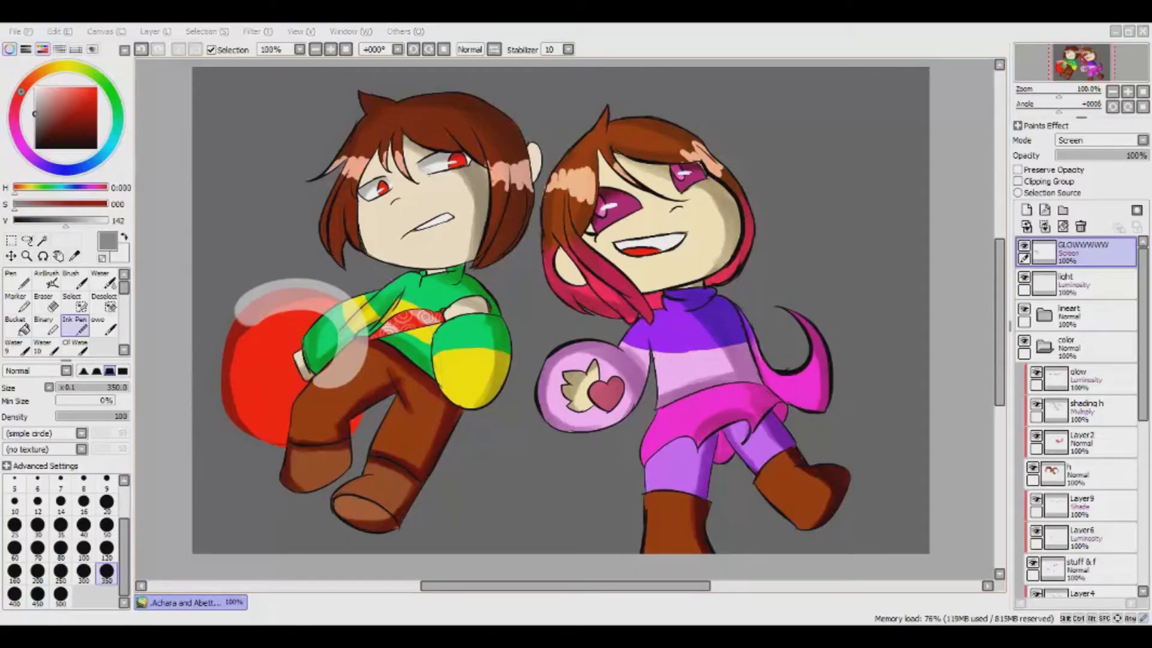
{"action": "left_click_drag", "start_coordinate": [282, 324], "coordinate": [258, 347]}
{"action": "key", "text": "ctrl+z"}
{"action": "key", "text": "ctrl+z"}
{"action": "mouse_move", "coordinate": [305, 316]}
{"action": "left_mouse_down"}
{"action": "mouse_move", "coordinate": [270, 372]}
{"action": "mouse_move", "coordinate": [288, 390]}
{"action": "left_mouse_up"}
{"action": "key", "text": "ctrl+z"}
Add round glows over the heart and the left character's patterned band, and set the GLOWWWWW layer's opacity to 40%.
{"action": "left_click", "coordinate": [606, 393]}
{"action": "key", "text": "ctrl+z"}
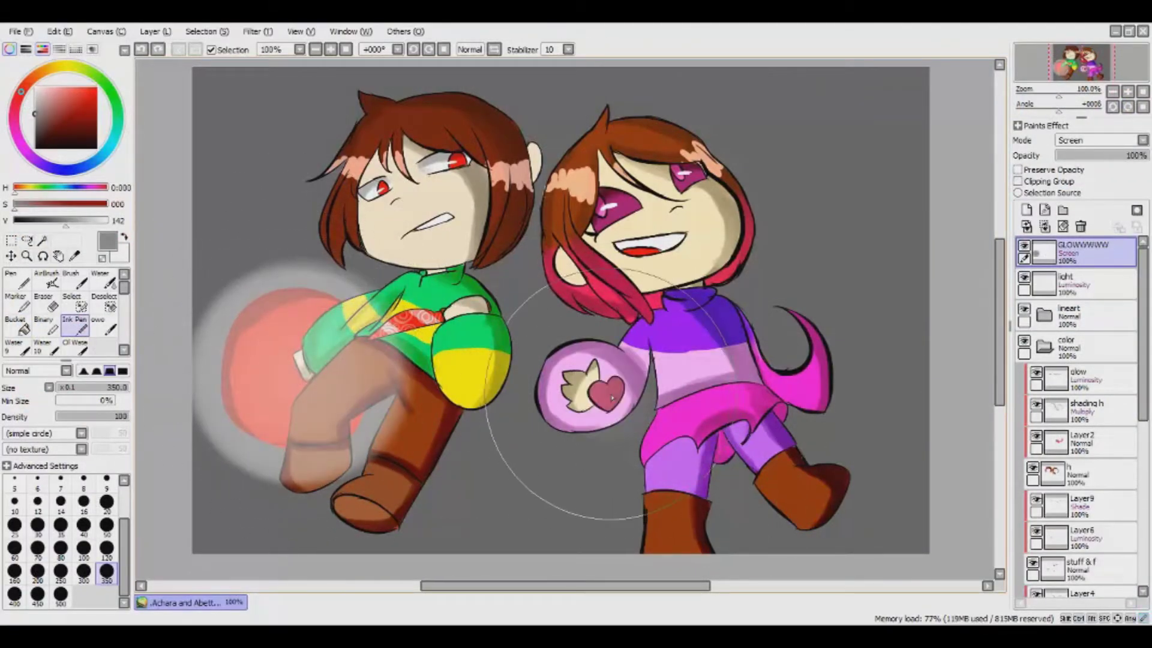
{"action": "left_click", "coordinate": [606, 393]}
{"action": "key", "text": "ctrl+z"}
{"action": "left_click", "coordinate": [606, 393]}
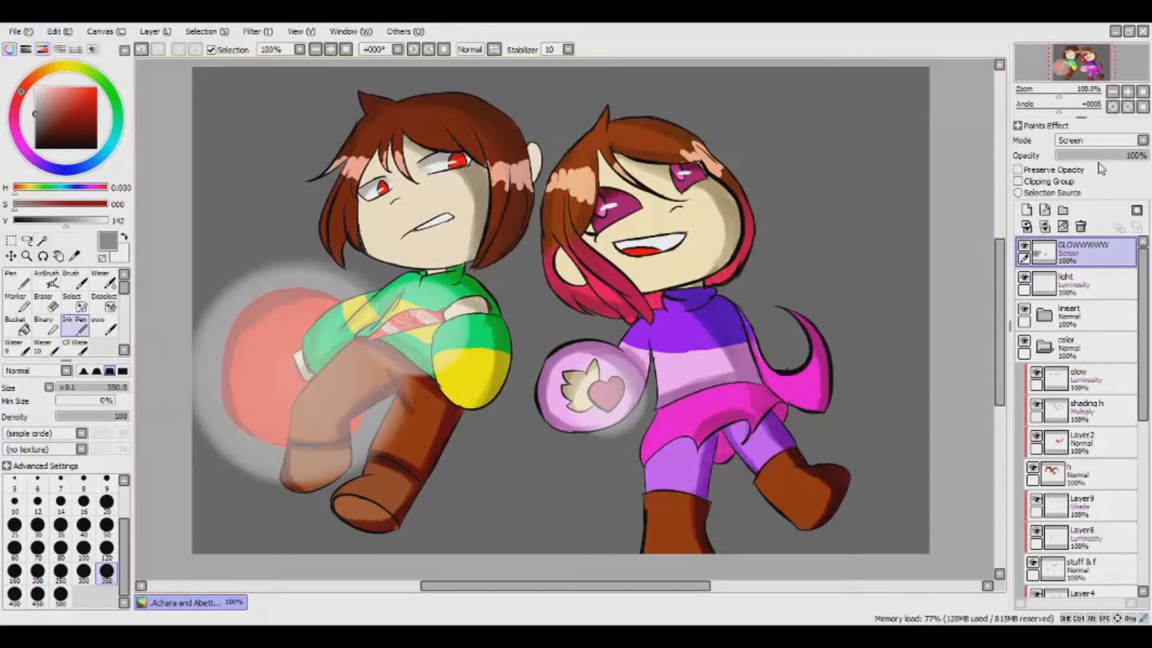
{"action": "left_click_drag", "start_coordinate": [1080, 155], "coordinate": [1098, 155]}
Hide the lineart and color folders, select the background Layer5 and set the paint color to fully saturated red.
{"action": "scroll", "coordinate": [1080, 420], "scroll_direction": "down", "scroll_amount": 10}
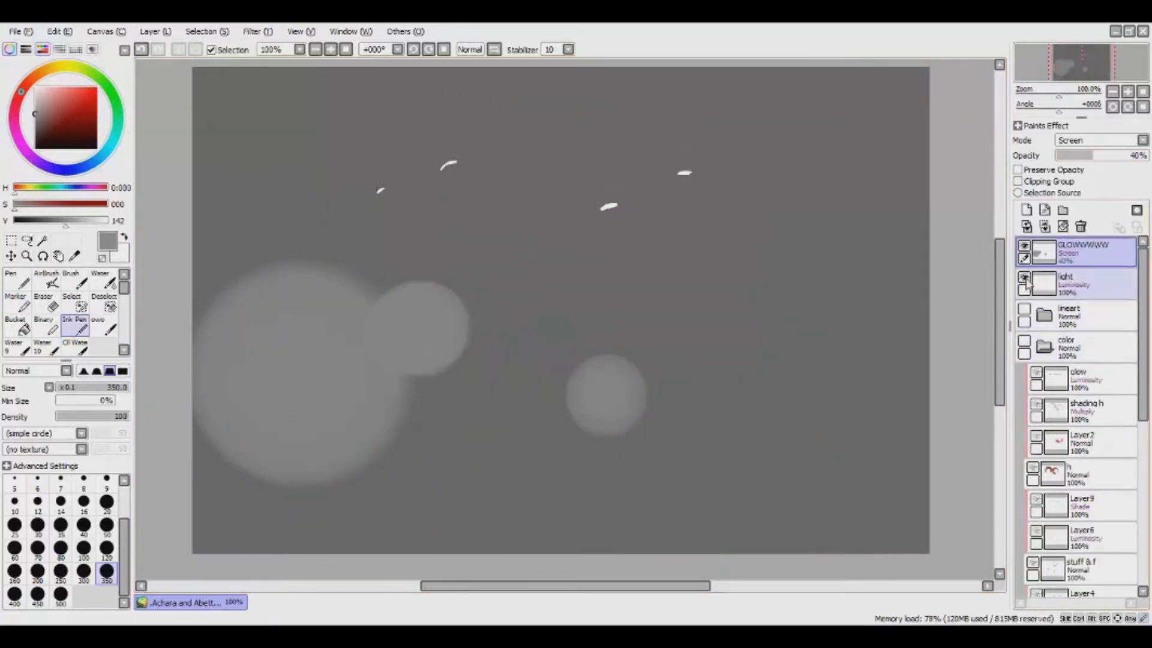
{"action": "left_click", "coordinate": [1080, 579]}
{"action": "mouse_move", "coordinate": [625, 252]}
{"action": "left_mouse_down"}
{"action": "mouse_move", "coordinate": [671, 378]}
{"action": "mouse_move", "coordinate": [636, 234]}
{"action": "left_mouse_up"}
{"action": "key", "text": "ctrl+z"}
{"action": "key", "text": "ctrl+z"}
{"action": "left_click", "coordinate": [106, 220]}
{"action": "left_click", "coordinate": [107, 204]}
Paint the background's left half red and its right half magenta with the textured brush at size 120.
{"action": "left_click", "coordinate": [104, 329]}
{"action": "mouse_move", "coordinate": [681, 399]}
{"action": "left_mouse_down"}
{"action": "mouse_move", "coordinate": [198, 198]}
{"action": "mouse_move", "coordinate": [912, 437]}
{"action": "left_mouse_up"}
{"action": "key", "text": "ctrl+z"}
{"action": "scroll", "coordinate": [913, 352], "scroll_direction": "up", "scroll_amount": 1}
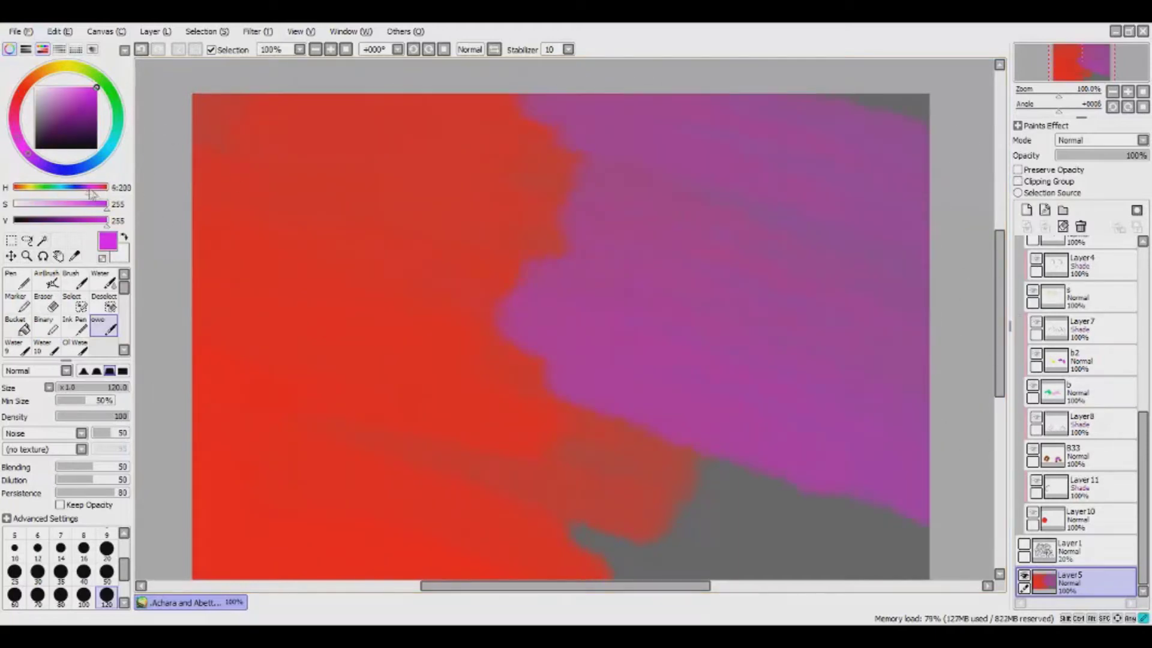
{"action": "left_click_drag", "start_coordinate": [948, 189], "coordinate": [948, 540]}
{"action": "scroll", "coordinate": [960, 360], "scroll_direction": "down", "scroll_amount": 1}
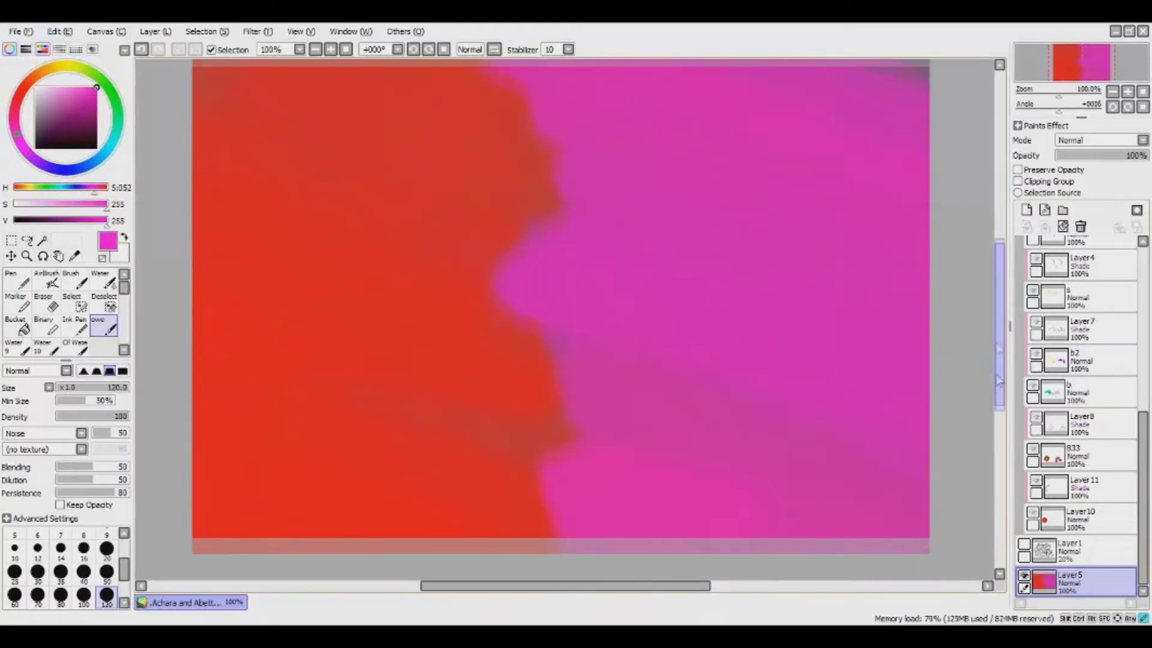
Rework the boundary between the red and magenta background areas and set Layer5's blending mode to Shade.
{"action": "scroll", "coordinate": [963, 254], "scroll_direction": "up", "scroll_amount": 3}
{"action": "scroll", "coordinate": [964, 254], "scroll_direction": "down", "scroll_amount": 3}
{"action": "left_click_drag", "start_coordinate": [540, 96], "coordinate": [492, 360]}
{"action": "scroll", "coordinate": [960, 300], "scroll_direction": "up", "scroll_amount": 5}
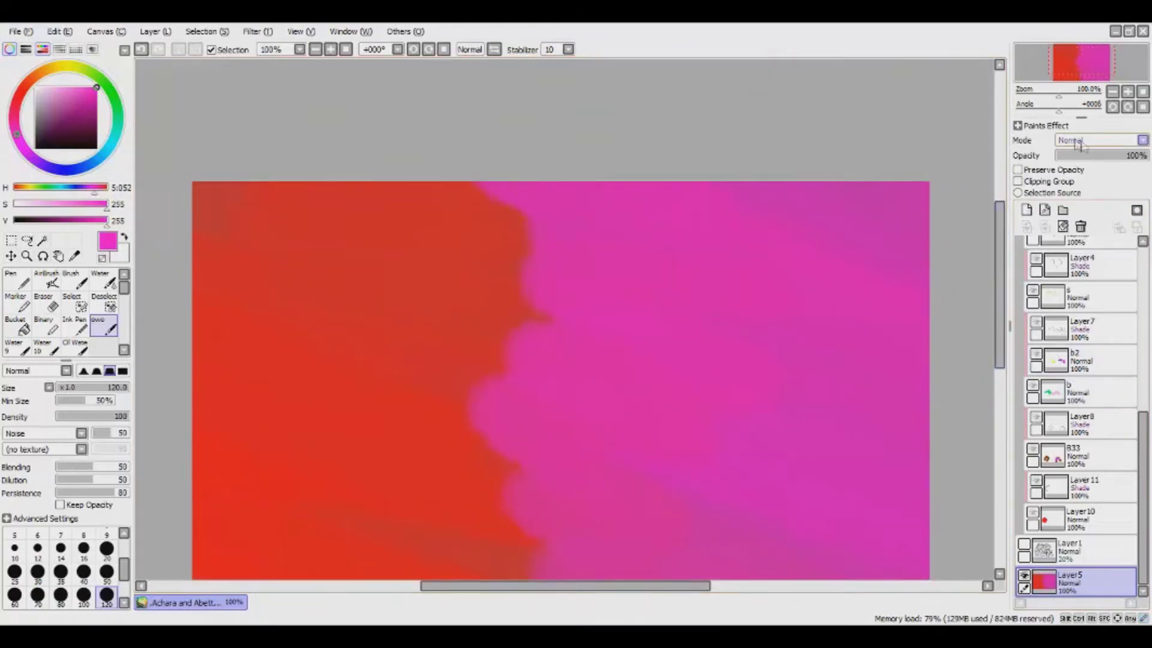
{"action": "left_click", "coordinate": [1075, 142]}
{"action": "left_click", "coordinate": [1080, 181]}
{"action": "scroll", "coordinate": [1083, 142], "scroll_direction": "down", "scroll_amount": 1}
{"action": "scroll", "coordinate": [790, 235], "scroll_direction": "down", "scroll_amount": 3}
{"action": "left_click_drag", "start_coordinate": [1009, 324], "coordinate": [997, 324]}
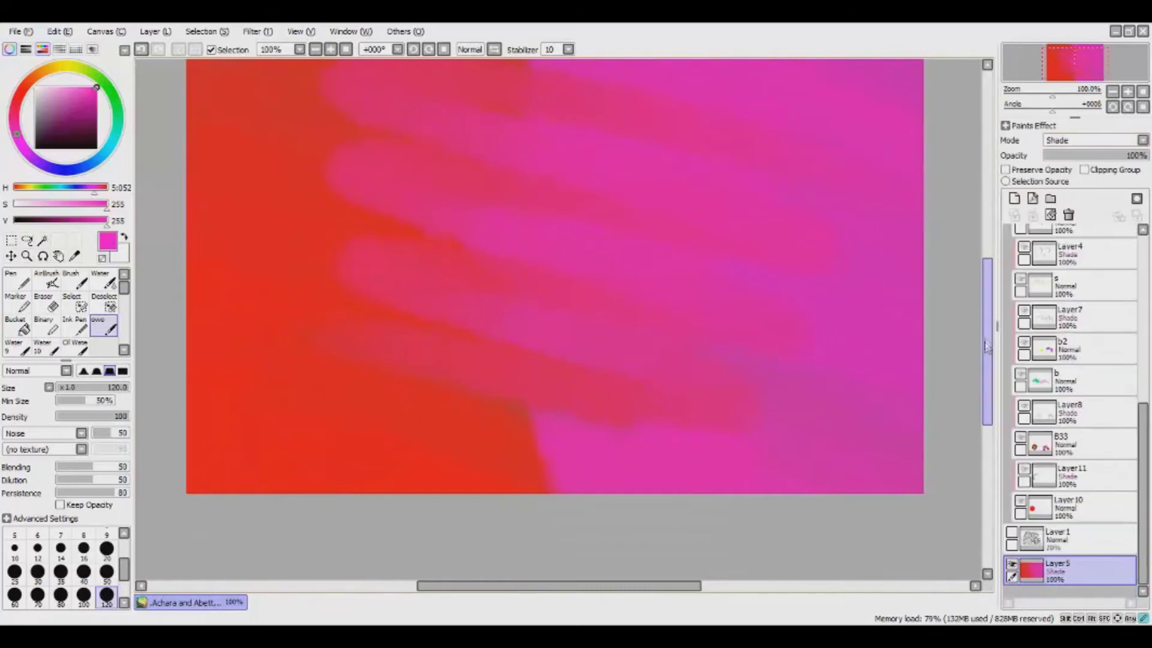
Blend the boundary between the red and magenta background areas with the Blur brush at size 350.
{"action": "scroll", "coordinate": [558, 270], "scroll_direction": "up", "scroll_amount": 2}
{"action": "mouse_move", "coordinate": [124, 285]}
{"action": "left_mouse_down"}
{"action": "mouse_move", "coordinate": [123, 316]}
{"action": "mouse_move", "coordinate": [123, 298]}
{"action": "left_mouse_up"}
{"action": "left_click", "coordinate": [105, 311]}
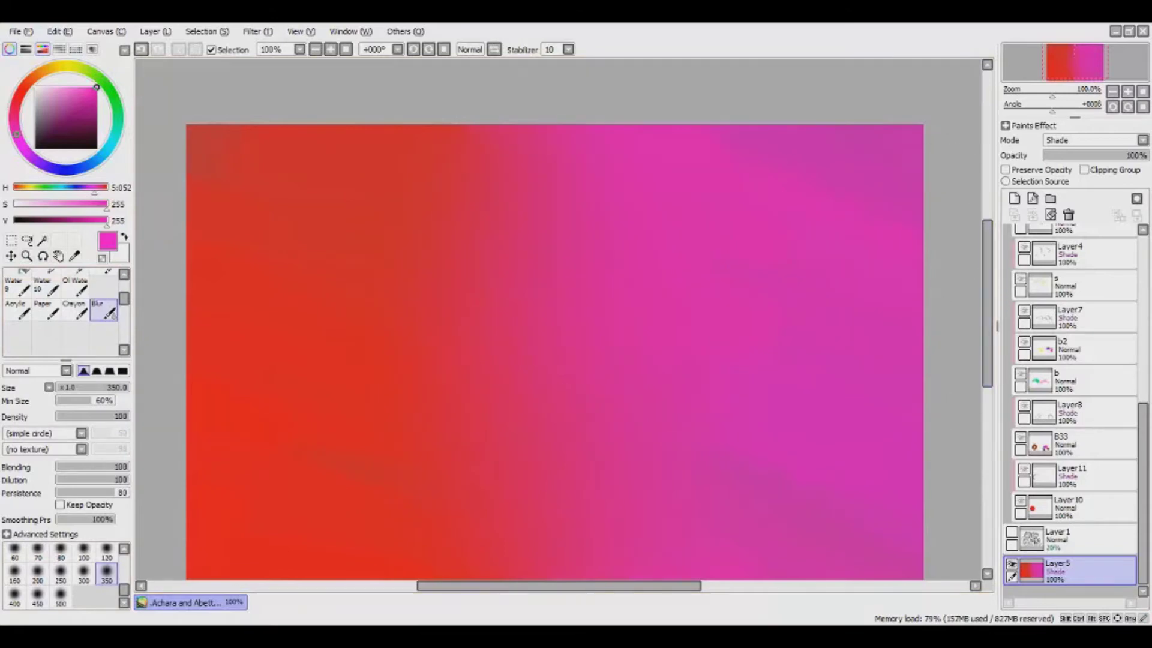
{"action": "scroll", "coordinate": [703, 444], "scroll_direction": "down", "scroll_amount": 2}
{"action": "scroll", "coordinate": [703, 444], "scroll_direction": "up", "scroll_amount": 1}
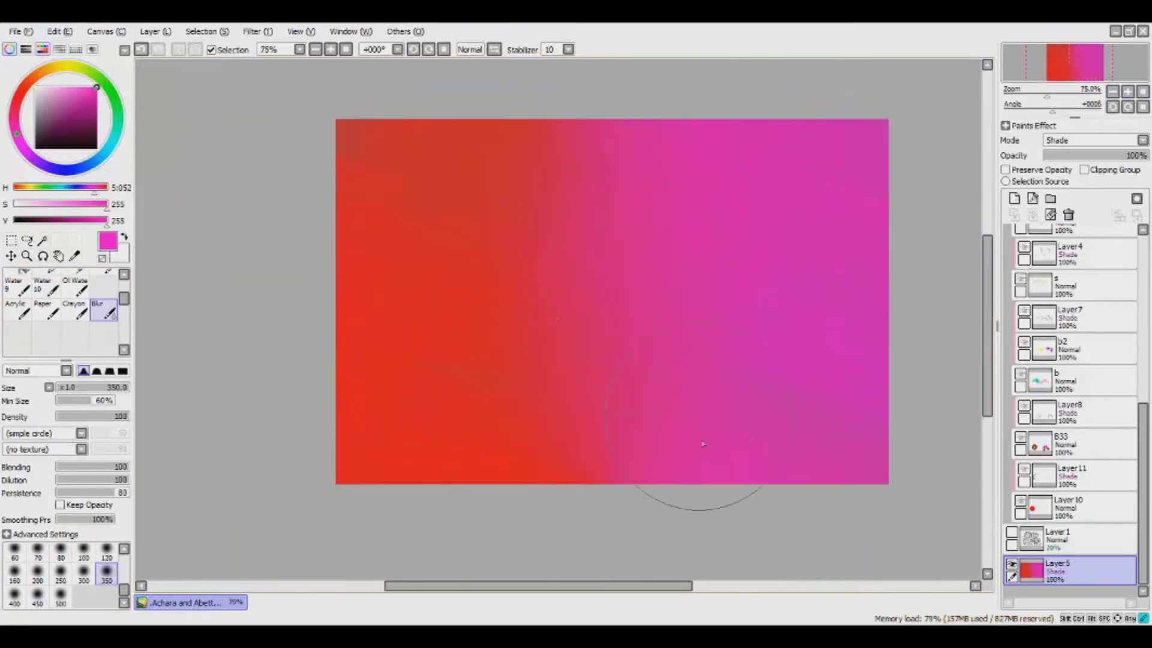
Clear Layer5 and cover the background with red sampled from the canvas, using the textured brush at size 120.
{"action": "left_click", "coordinate": [513, 292], "text": "alt"}
{"action": "key", "text": "b"}
{"action": "mouse_move", "coordinate": [630, 144]}
{"action": "left_mouse_down"}
{"action": "mouse_move", "coordinate": [720, 228]}
{"action": "mouse_move", "coordinate": [708, 468]}
{"action": "left_mouse_up"}
{"action": "key", "text": "Delete"}
{"action": "mouse_move", "coordinate": [750, 126]}
{"action": "left_mouse_down"}
{"action": "mouse_move", "coordinate": [964, 232]}
{"action": "mouse_move", "coordinate": [694, 484]}
{"action": "mouse_move", "coordinate": [301, 232]}
{"action": "mouse_move", "coordinate": [934, 323]}
{"action": "mouse_move", "coordinate": [360, 468]}
{"action": "left_mouse_up"}
Paint the background's right half magenta and soften its edge against the red with the Blur brush.
{"action": "left_click", "coordinate": [94, 188]}
{"action": "mouse_move", "coordinate": [690, 126]}
{"action": "left_mouse_down"}
{"action": "mouse_move", "coordinate": [933, 175]}
{"action": "mouse_move", "coordinate": [780, 390]}
{"action": "mouse_move", "coordinate": [660, 300]}
{"action": "left_mouse_up"}
{"action": "key", "text": "ctrl+z"}
{"action": "mouse_move", "coordinate": [687, 204]}
{"action": "left_mouse_down"}
{"action": "mouse_move", "coordinate": [913, 450]}
{"action": "mouse_move", "coordinate": [863, 374]}
{"action": "left_mouse_up"}
{"action": "left_click_drag", "start_coordinate": [836, 413], "coordinate": [570, 372]}
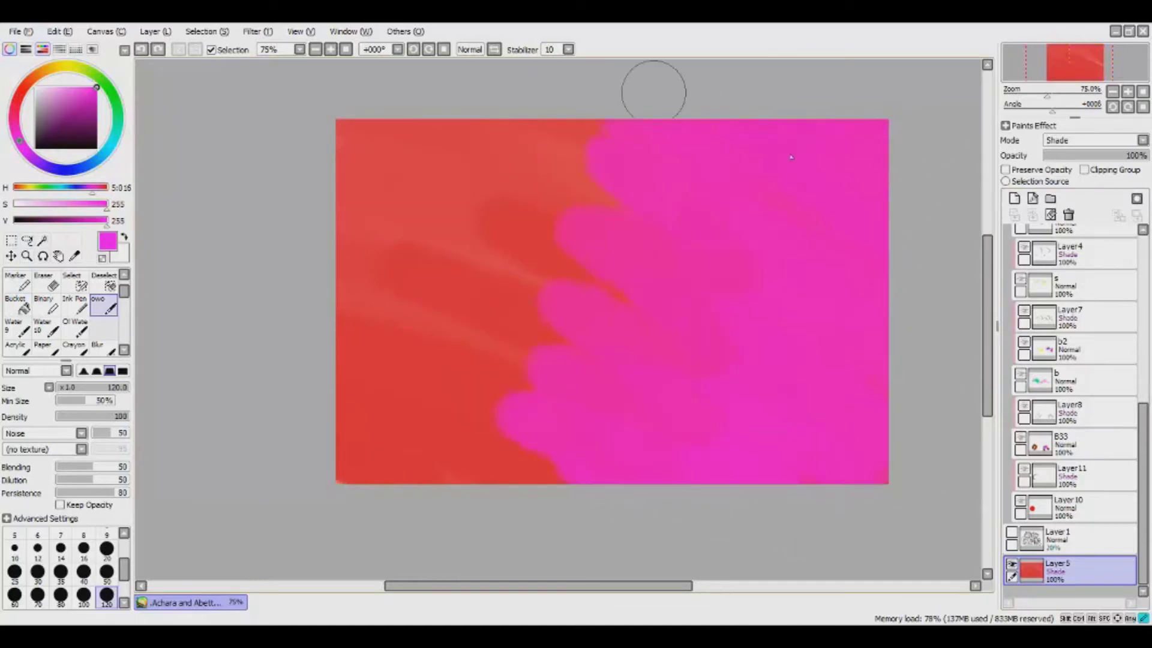
{"action": "left_click", "coordinate": [97, 347]}
{"action": "left_click_drag", "start_coordinate": [600, 150], "coordinate": [597, 389]}
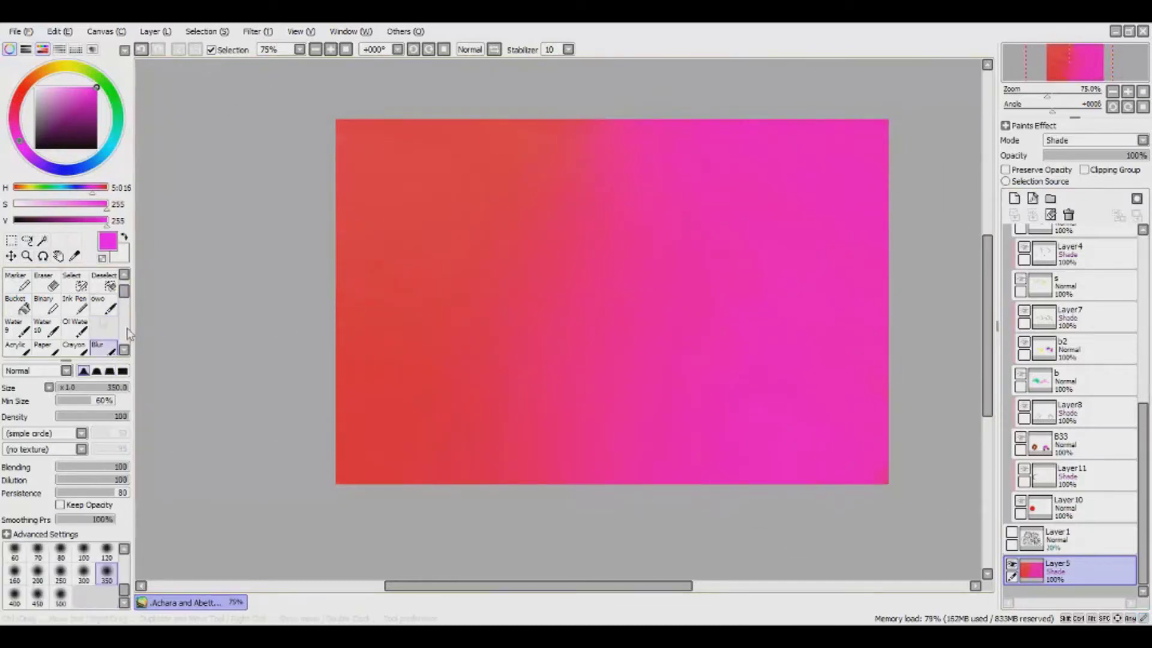
Repaint the background in saturated red with the textured brush at size 120.
{"action": "left_click", "coordinate": [104, 307]}
{"action": "left_click", "coordinate": [21, 92]}
{"action": "mouse_move", "coordinate": [334, 214]}
{"action": "left_mouse_down"}
{"action": "mouse_move", "coordinate": [316, 180]}
{"action": "mouse_move", "coordinate": [791, 551]}
{"action": "mouse_move", "coordinate": [912, 236]}
{"action": "mouse_move", "coordinate": [927, 417]}
{"action": "left_mouse_up"}
{"action": "mouse_move", "coordinate": [414, 406]}
{"action": "left_mouse_down"}
{"action": "mouse_move", "coordinate": [689, 102]}
{"action": "mouse_move", "coordinate": [290, 255]}
{"action": "left_mouse_up"}
{"action": "left_click_drag", "start_coordinate": [675, 414], "coordinate": [321, 165]}
Paint the background's right half in a redder magenta and undo the last stroke along the boundary.
{"action": "left_click", "coordinate": [15, 127]}
{"action": "mouse_move", "coordinate": [858, 144]}
{"action": "left_mouse_down"}
{"action": "mouse_move", "coordinate": [920, 224]}
{"action": "mouse_move", "coordinate": [925, 322]}
{"action": "mouse_move", "coordinate": [811, 504]}
{"action": "mouse_move", "coordinate": [654, 282]}
{"action": "mouse_move", "coordinate": [645, 393]}
{"action": "left_mouse_up"}
{"action": "left_click_drag", "start_coordinate": [609, 152], "coordinate": [647, 500]}
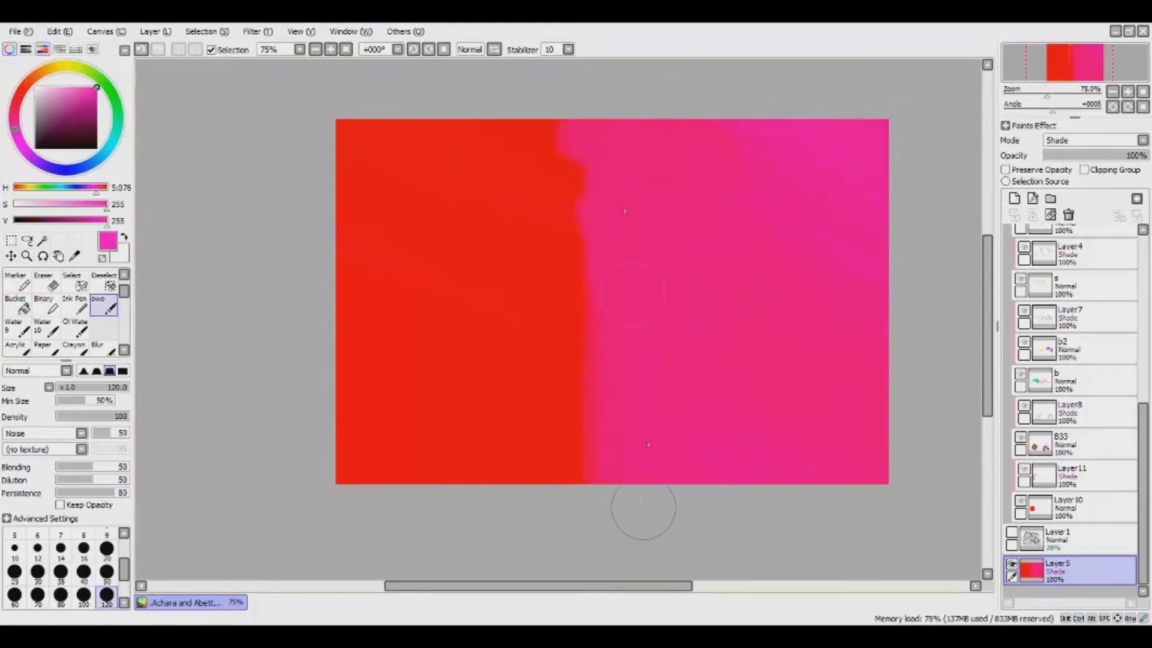
{"action": "key", "text": "ctrl+z"}
Show the lineart and color folders and set Layer5's blending mode to Normal.
{"action": "scroll", "coordinate": [1080, 420], "scroll_direction": "up", "scroll_amount": 5}
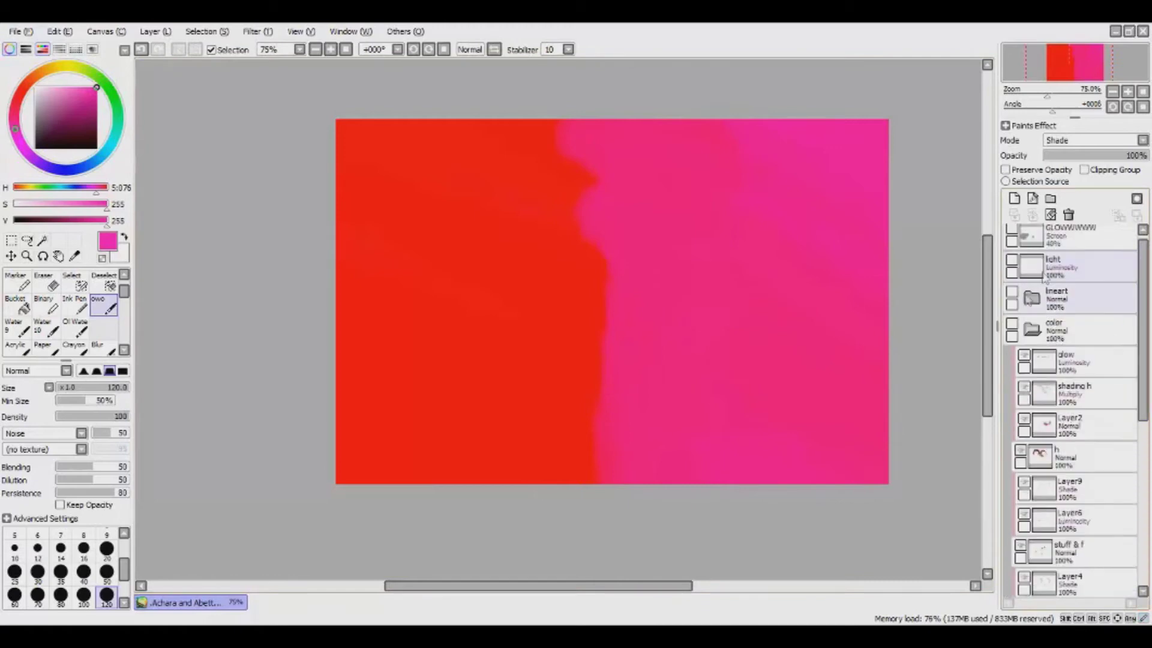
{"action": "left_click", "coordinate": [1012, 294]}
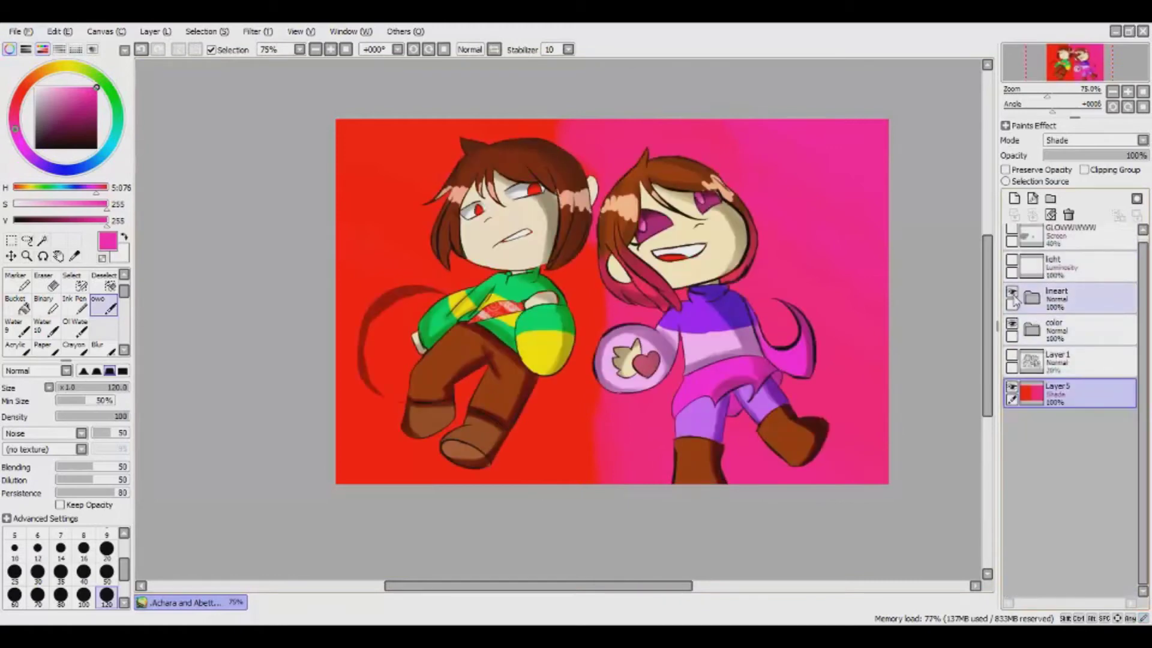
{"action": "scroll", "coordinate": [1052, 141], "scroll_direction": "down", "scroll_amount": 1}
{"action": "scroll", "coordinate": [1067, 144], "scroll_direction": "up", "scroll_amount": 6}
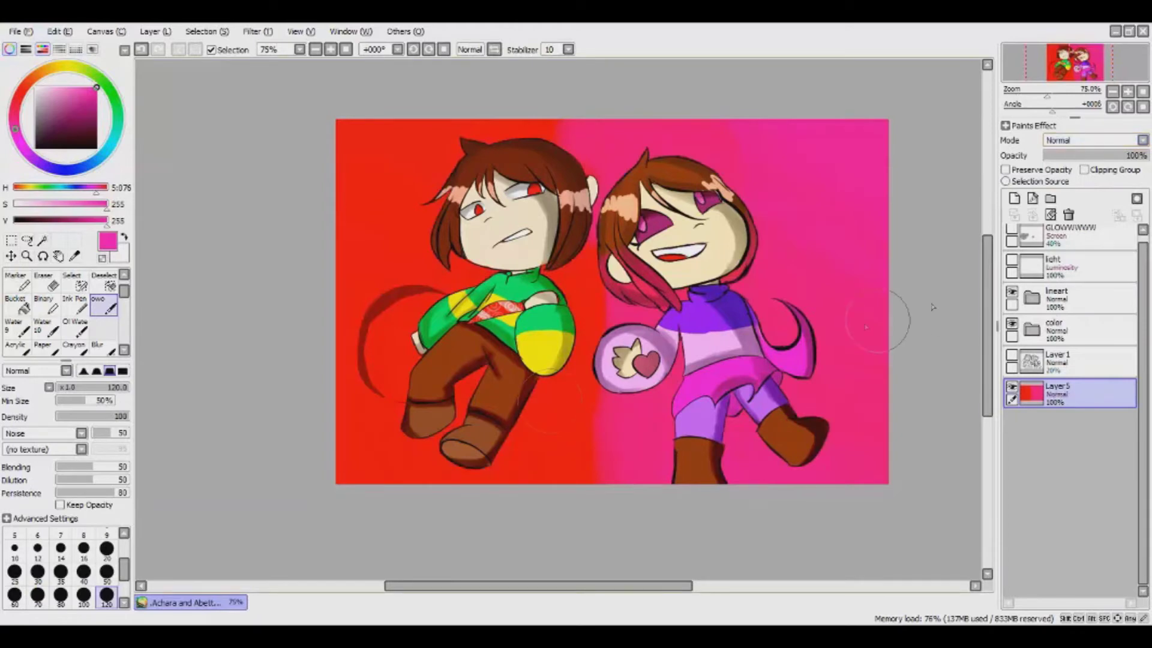
Clear the red and magenta paint from Layer5 and undo the trial strokes painted across the empty background.
{"action": "key", "text": "Delete"}
{"action": "left_click_drag", "start_coordinate": [924, 159], "coordinate": [278, 78]}
{"action": "mouse_move", "coordinate": [492, 96]}
{"action": "left_mouse_down"}
{"action": "mouse_move", "coordinate": [744, 24]}
{"action": "mouse_move", "coordinate": [249, 170]}
{"action": "mouse_move", "coordinate": [712, 489]}
{"action": "mouse_move", "coordinate": [890, 414]}
{"action": "left_mouse_up"}
{"action": "key", "text": "ctrl+z"}
{"action": "key", "text": "ctrl+z"}
Paint the background as a vertical blend from pink at the top to red at the bottom with the textured brush.
{"action": "left_click", "coordinate": [21, 91]}
{"action": "mouse_move", "coordinate": [221, 210]}
{"action": "left_mouse_down"}
{"action": "mouse_move", "coordinate": [308, 404]}
{"action": "mouse_move", "coordinate": [214, 428]}
{"action": "mouse_move", "coordinate": [888, 456]}
{"action": "left_mouse_up"}
{"action": "left_click", "coordinate": [368, 161], "text": "alt"}
{"action": "mouse_move", "coordinate": [368, 161]}
{"action": "left_mouse_down"}
{"action": "mouse_move", "coordinate": [262, 159]}
{"action": "mouse_move", "coordinate": [283, 116]}
{"action": "mouse_move", "coordinate": [428, 170]}
{"action": "mouse_move", "coordinate": [334, 321]}
{"action": "mouse_move", "coordinate": [586, 360]}
{"action": "mouse_move", "coordinate": [723, 350]}
{"action": "mouse_move", "coordinate": [384, 240]}
{"action": "mouse_move", "coordinate": [600, 336]}
{"action": "mouse_move", "coordinate": [900, 399]}
{"action": "mouse_move", "coordinate": [735, 459]}
{"action": "mouse_move", "coordinate": [348, 360]}
{"action": "mouse_move", "coordinate": [912, 476]}
{"action": "mouse_move", "coordinate": [792, 336]}
{"action": "mouse_move", "coordinate": [342, 370]}
{"action": "mouse_move", "coordinate": [600, 276]}
{"action": "mouse_move", "coordinate": [477, 381]}
{"action": "mouse_move", "coordinate": [843, 490]}
{"action": "left_mouse_up"}
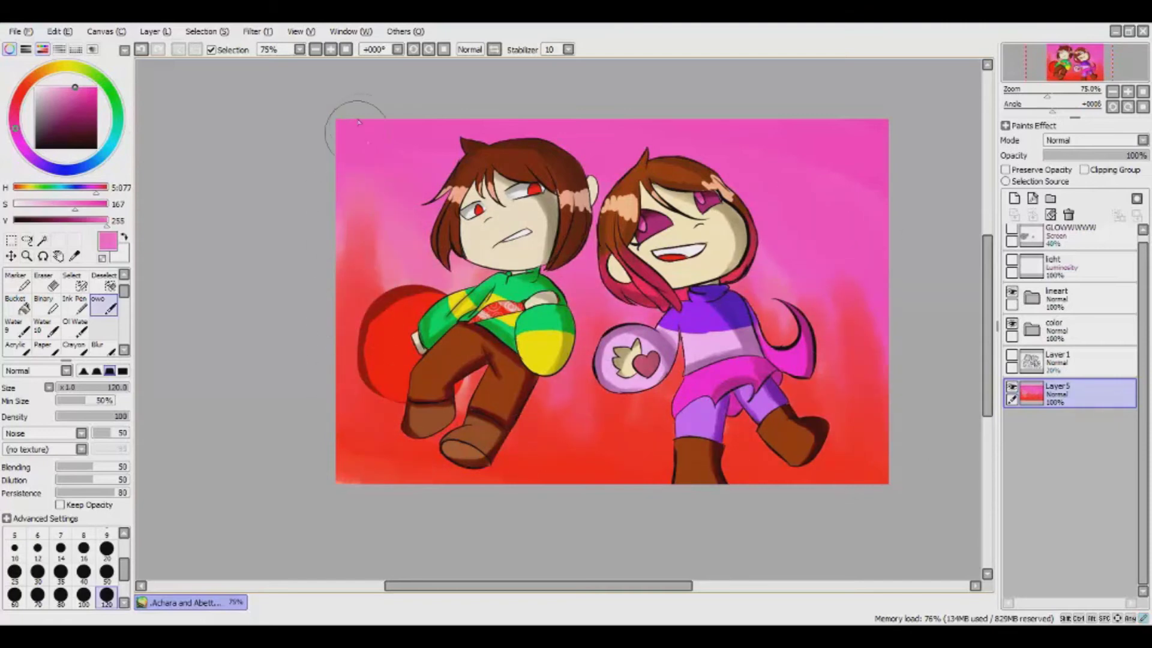
Fill the gaps in the right character's teeth with white on the "stuff & f" layer, using the Ink Pen at size 9.
{"action": "left_click", "coordinate": [1032, 298]}
{"action": "left_click", "coordinate": [1074, 399]}
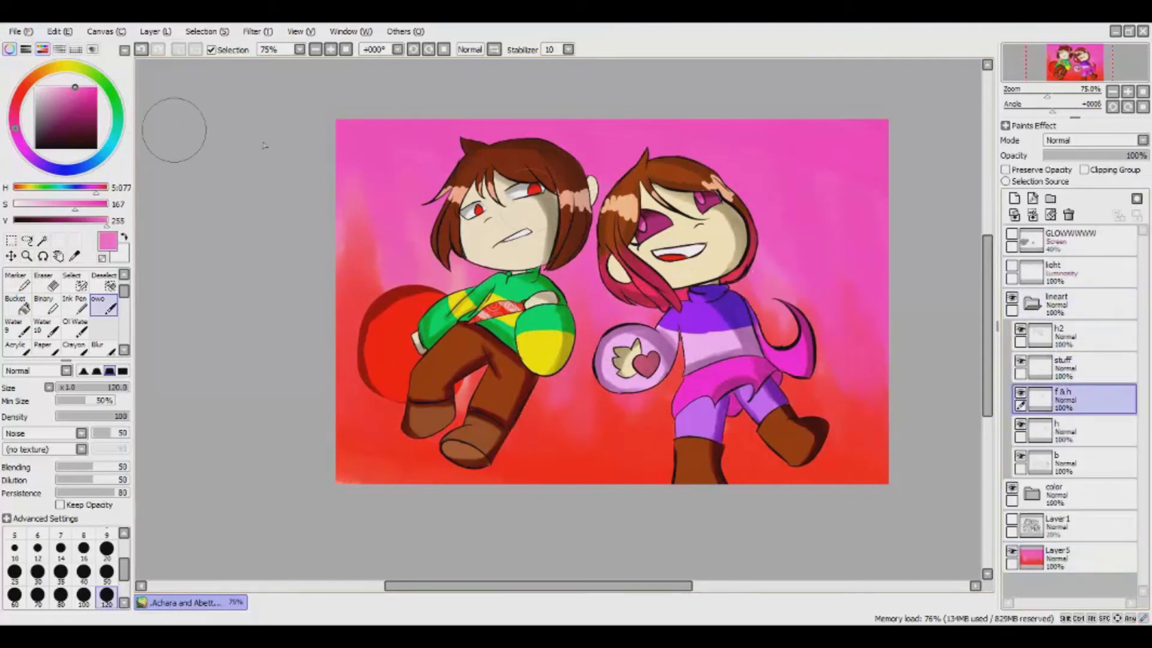
{"action": "left_click", "coordinate": [1032, 494]}
{"action": "scroll", "coordinate": [1074, 408], "scroll_direction": "down", "scroll_amount": 3}
{"action": "left_click", "coordinate": [1068, 346]}
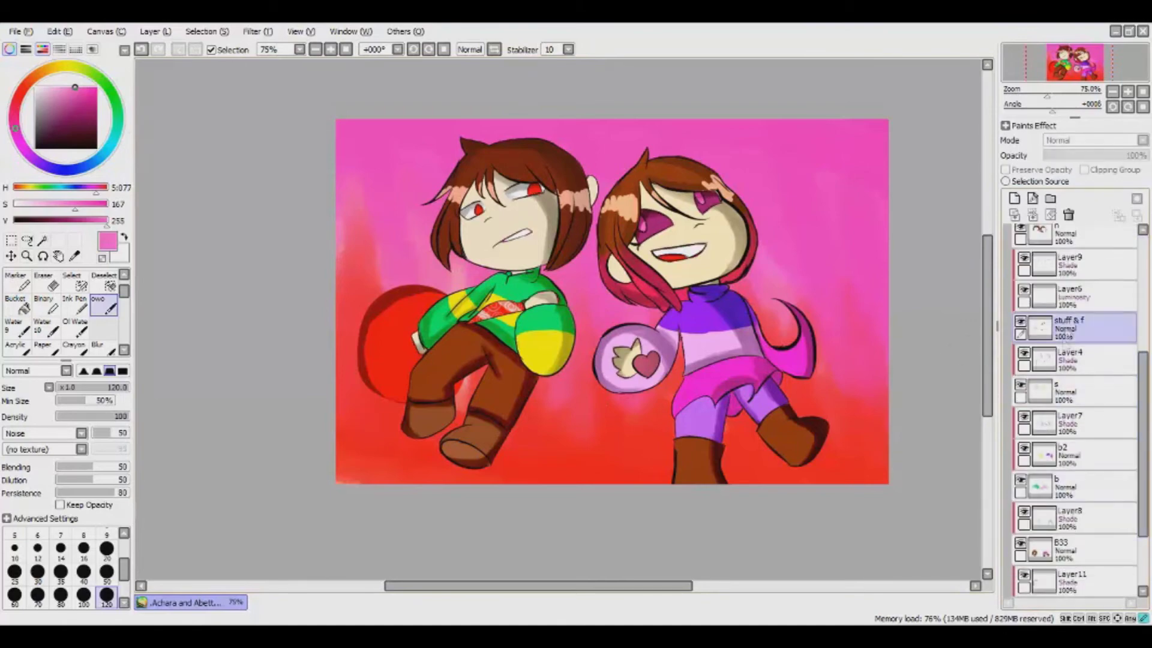
{"action": "left_click", "coordinate": [75, 306]}
{"action": "scroll", "coordinate": [544, 258], "scroll_direction": "up", "scroll_amount": 5}
{"action": "left_click", "coordinate": [107, 478]}
{"action": "left_click_drag", "start_coordinate": [469, 588], "coordinate": [602, 589]}
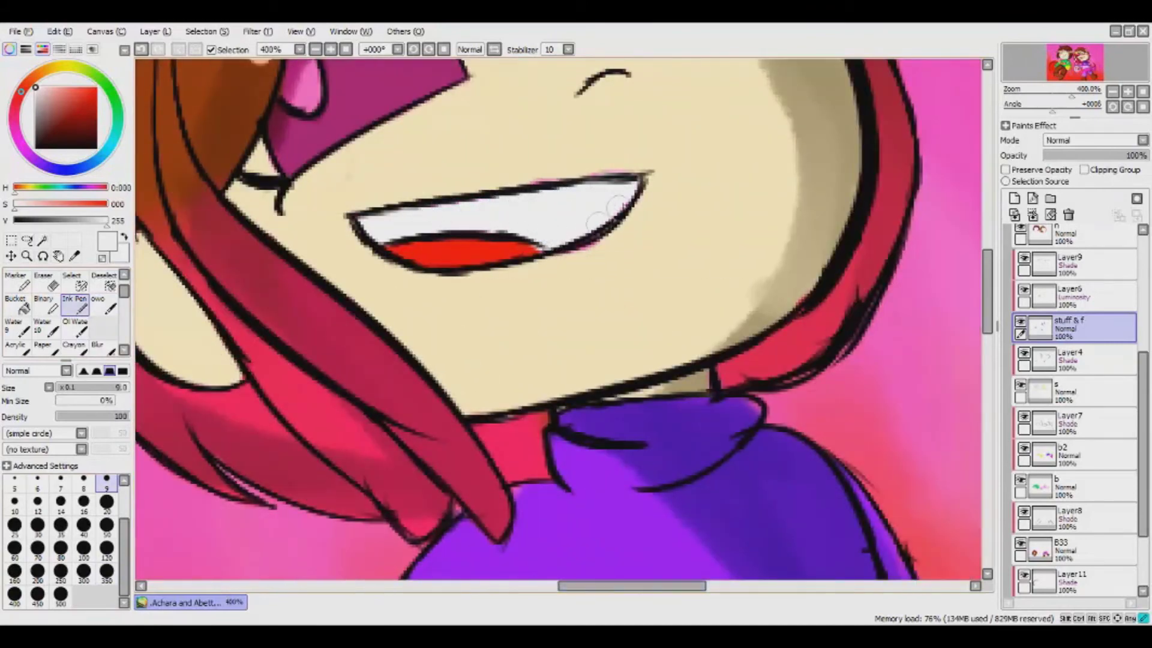
Touch up the skin around the right character's mouth on layer "s" with the sampled skin color.
{"action": "left_click", "coordinate": [1074, 390]}
{"action": "left_click", "coordinate": [745, 188], "text": "alt"}
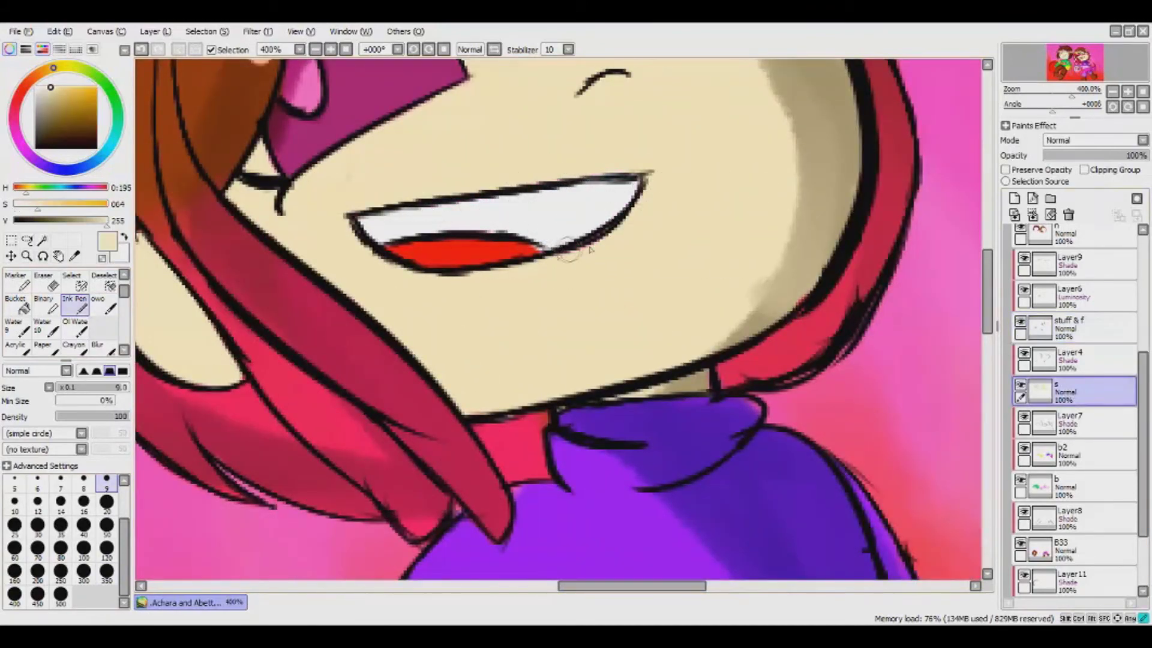
{"action": "left_click_drag", "start_coordinate": [592, 586], "coordinate": [431, 586]}
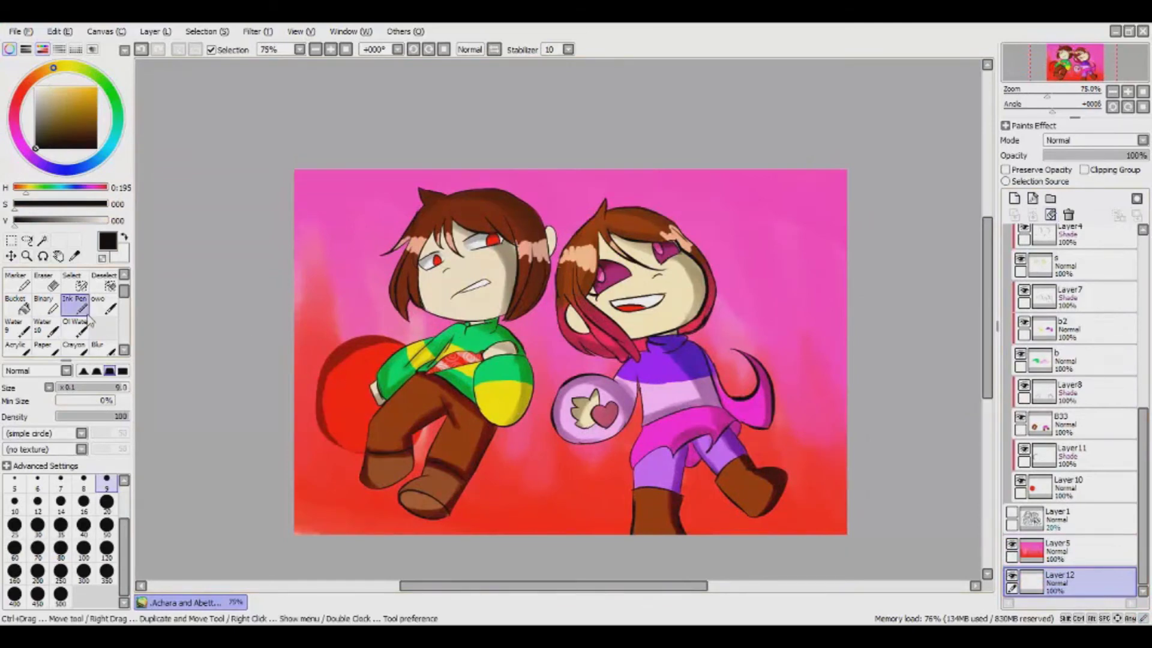
Paint Layer12 black with the Ink Pen at size 120 and move the layer above Layer5.
{"action": "left_click", "coordinate": [110, 548]}
{"action": "left_click_drag", "start_coordinate": [307, 227], "coordinate": [312, 528]}
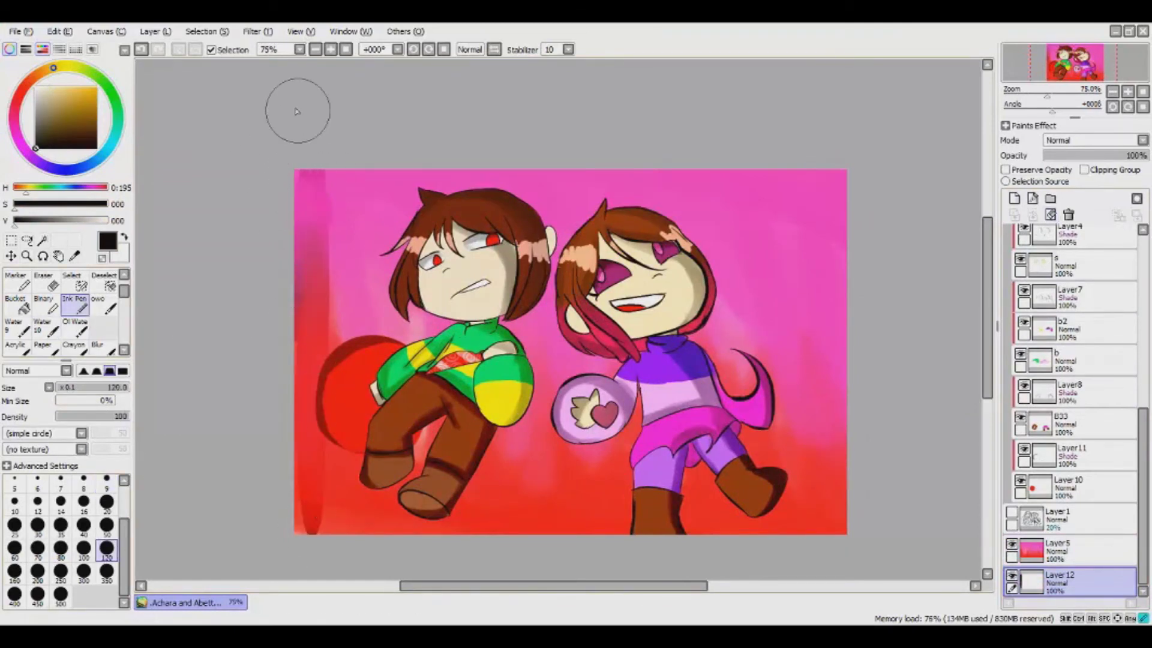
{"action": "left_click_drag", "start_coordinate": [336, 174], "coordinate": [354, 528]}
{"action": "mouse_move", "coordinate": [390, 174]}
{"action": "left_mouse_down"}
{"action": "mouse_move", "coordinate": [547, 435]}
{"action": "mouse_move", "coordinate": [296, 175]}
{"action": "mouse_move", "coordinate": [849, 301]}
{"action": "left_mouse_up"}
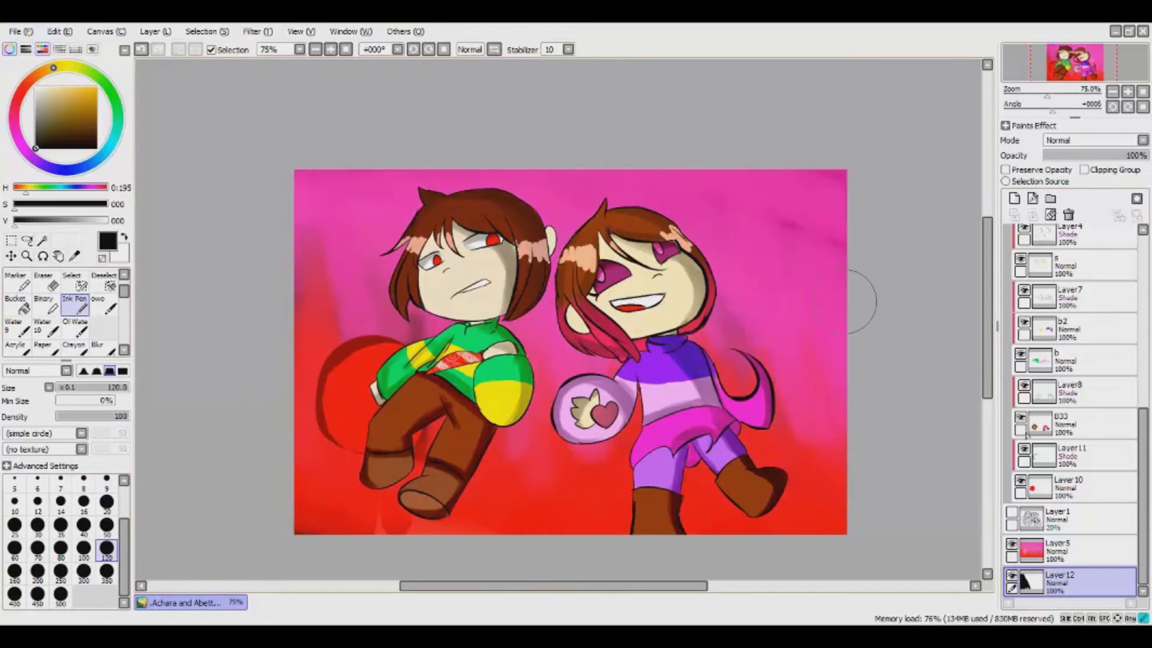
{"action": "left_click_drag", "start_coordinate": [1059, 581], "coordinate": [1059, 549]}
Erase the interior of the black Layer12 with the Eraser at size 350, leaving a rounded black border around the canvas.
{"action": "left_click", "coordinate": [43, 282]}
{"action": "left_click_drag", "start_coordinate": [343, 194], "coordinate": [372, 533]}
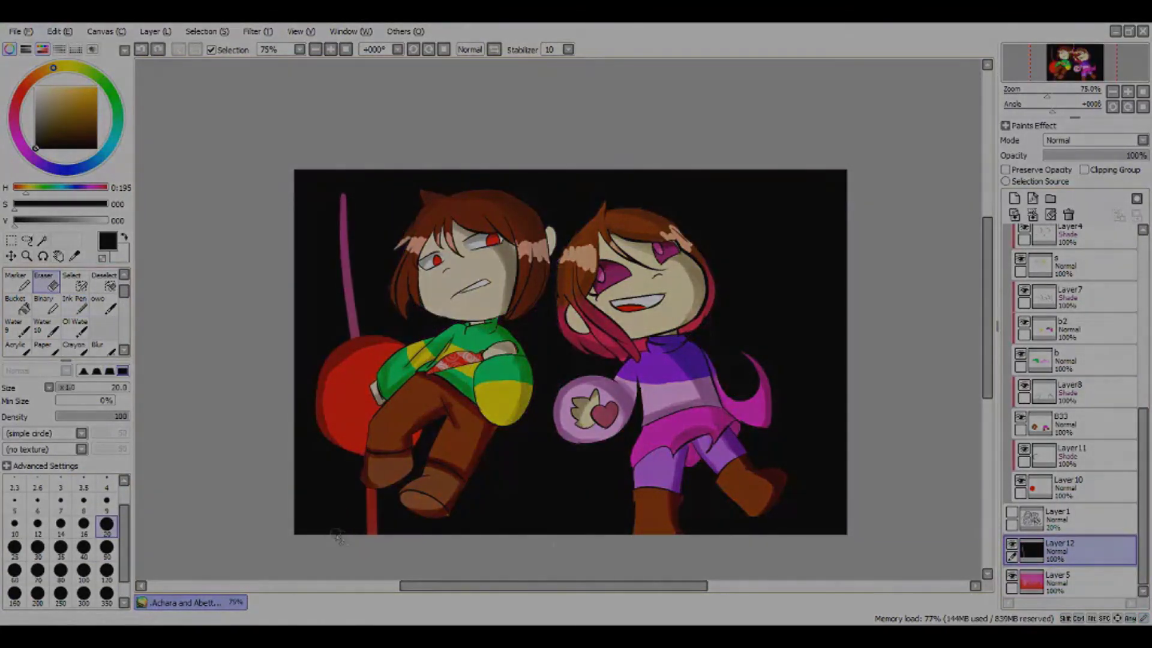
{"action": "key", "text": "ctrl+z"}
{"action": "left_click", "coordinate": [107, 593]}
{"action": "mouse_move", "coordinate": [384, 201]}
{"action": "left_mouse_down"}
{"action": "mouse_move", "coordinate": [378, 336]}
{"action": "mouse_move", "coordinate": [720, 498]}
{"action": "mouse_move", "coordinate": [540, 252]}
{"action": "mouse_move", "coordinate": [420, 456]}
{"action": "mouse_move", "coordinate": [804, 360]}
{"action": "left_mouse_up"}
{"action": "left_click_drag", "start_coordinate": [366, 228], "coordinate": [360, 300]}
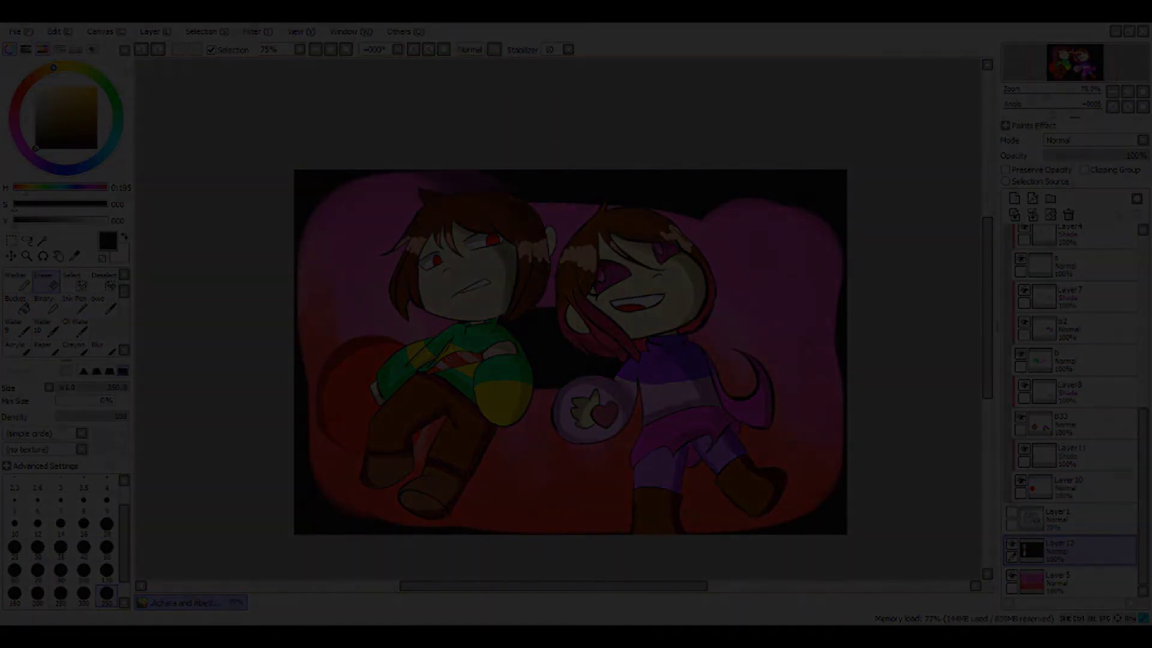